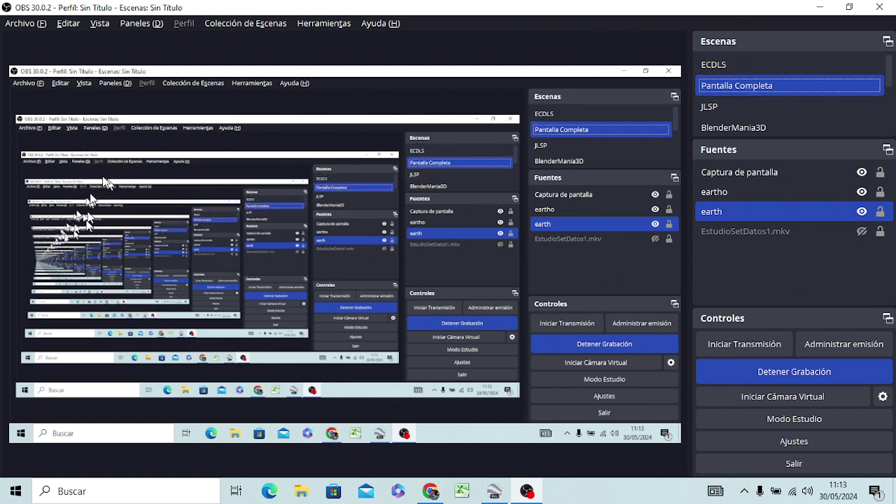
pyautogui.moveTo(833, 194); pyautogui.dragTo(823, 240)
pyautogui.moveTo(804, 206); pyautogui.dragTo(763, 212)
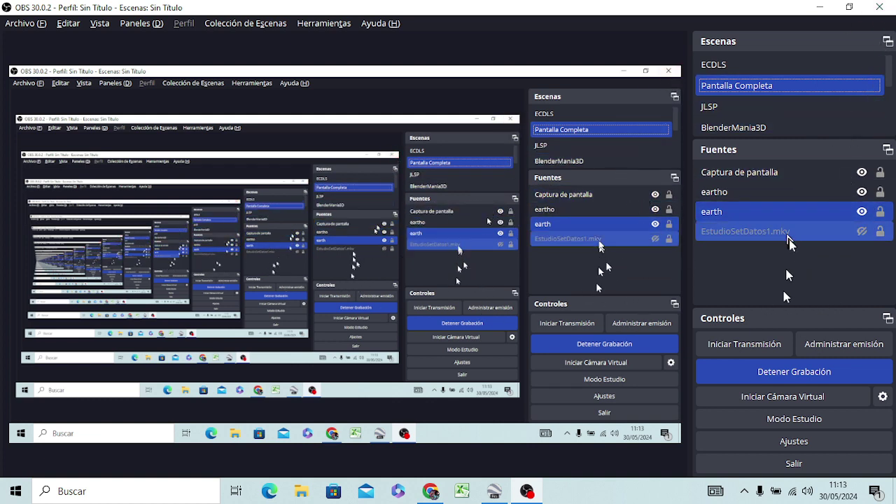
pyautogui.keyDown('ctrl'); pyautogui.click(809, 196); pyautogui.keyUp('ctrl')
pyautogui.click(811, 173)
pyautogui.click(811, 210)
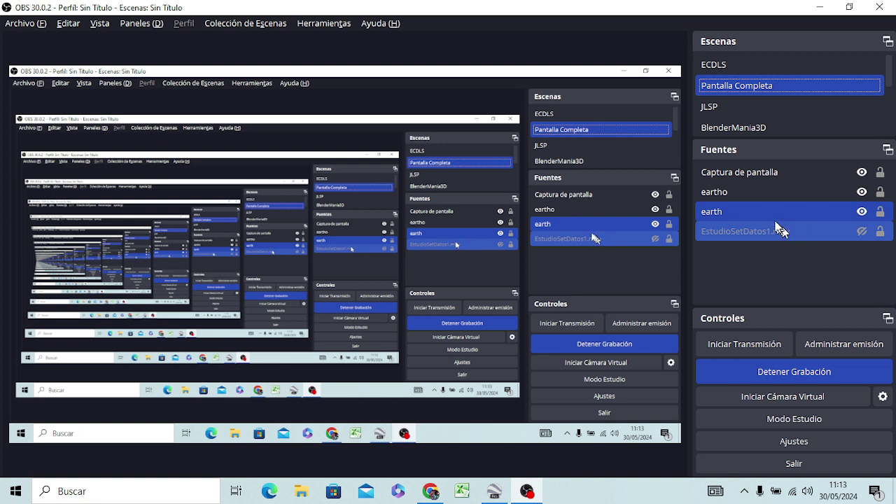
pyautogui.click(783, 199)
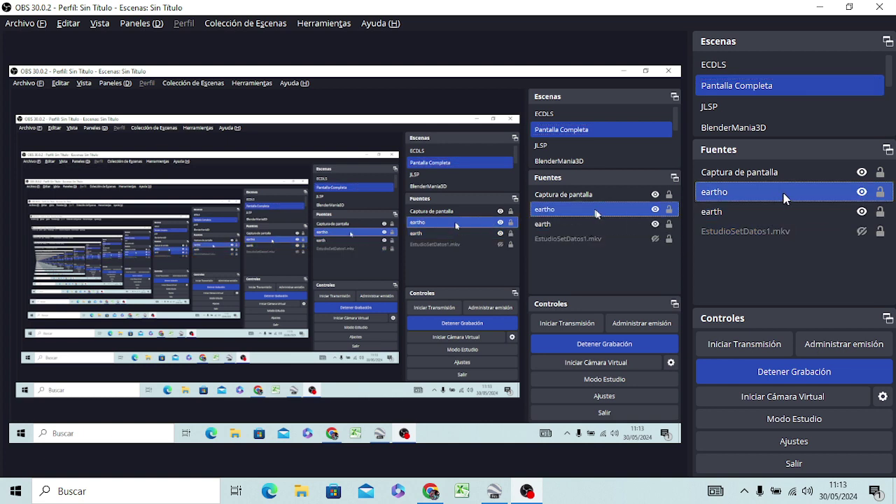
# Hide the earth source and preview eartho on its own by temporarily hiding Captura de pantalla
pyautogui.click(850, 177)
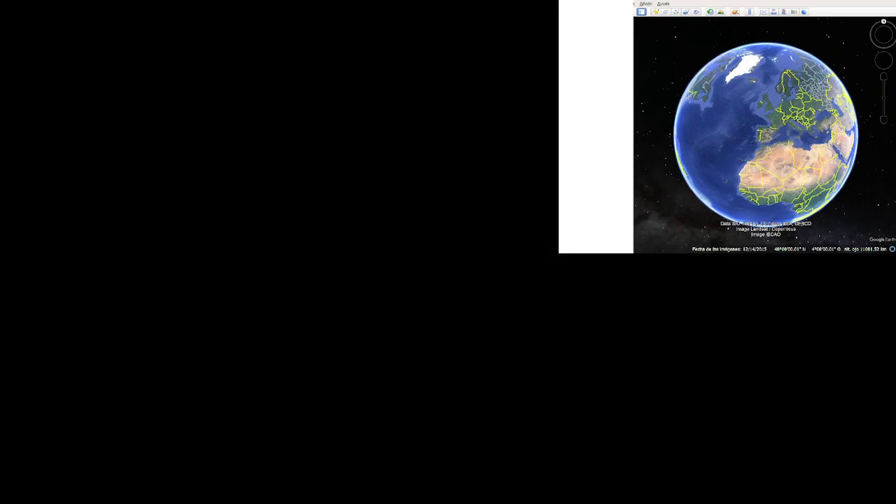
pyautogui.click(862, 173)
pyautogui.click(862, 192)
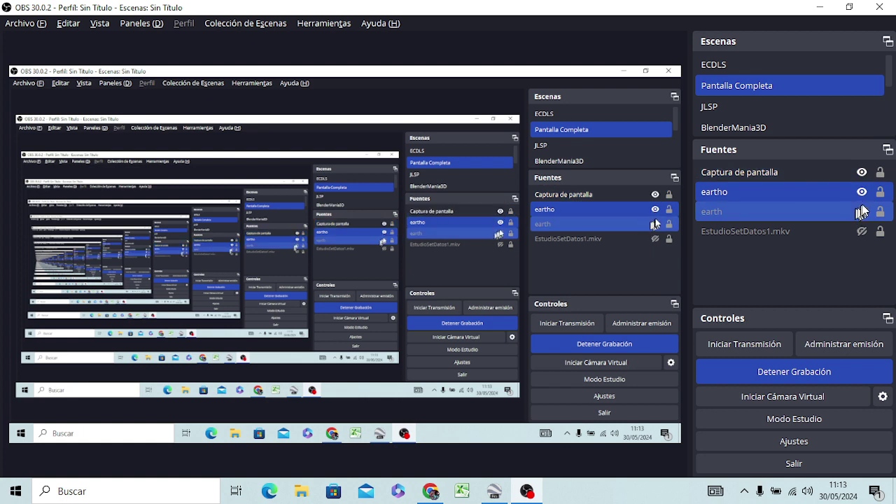
pyautogui.click(862, 215)
pyautogui.click(862, 214)
pyautogui.keyDown('ctrl'); pyautogui.click(863, 175); pyautogui.keyUp('ctrl')
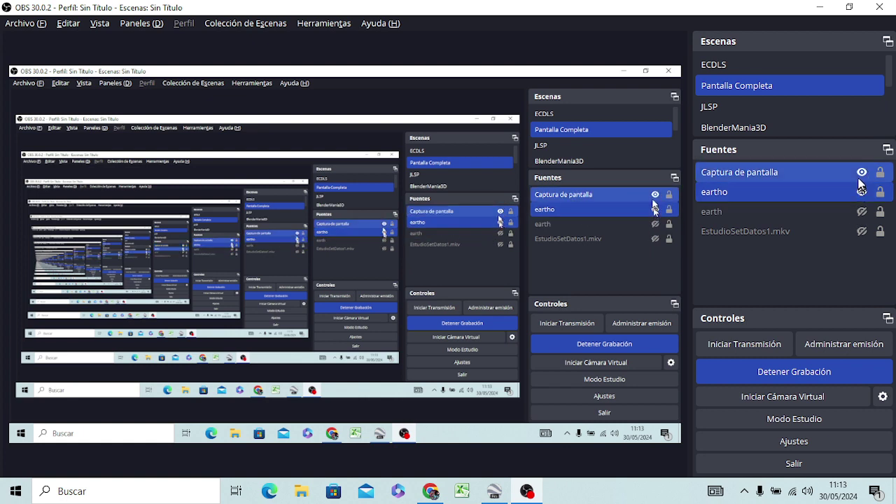
pyautogui.click(858, 188)
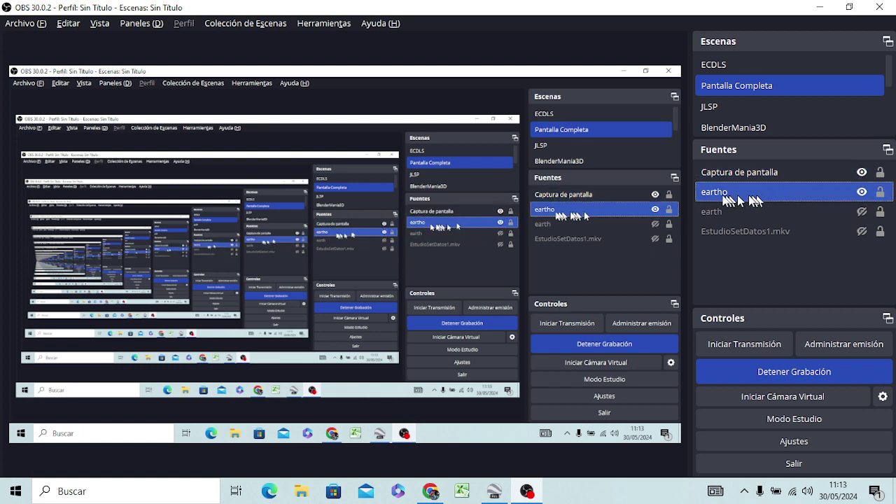
pyautogui.click(862, 172)
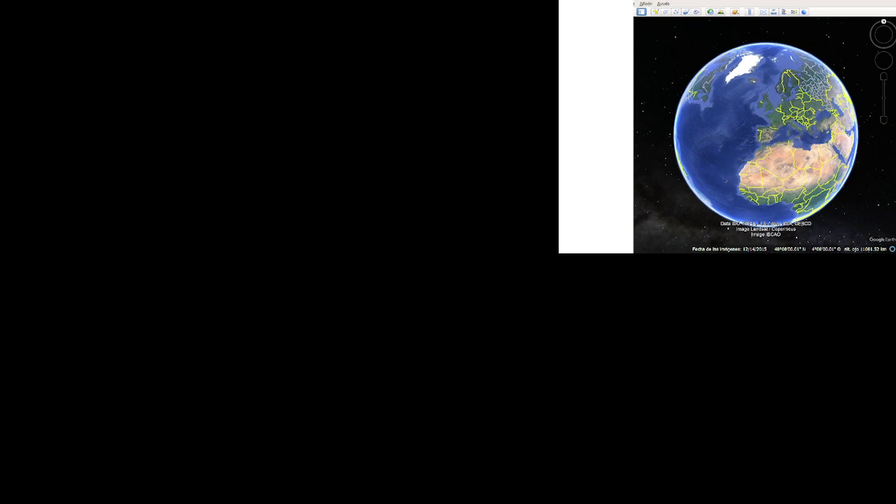
pyautogui.click(862, 172)
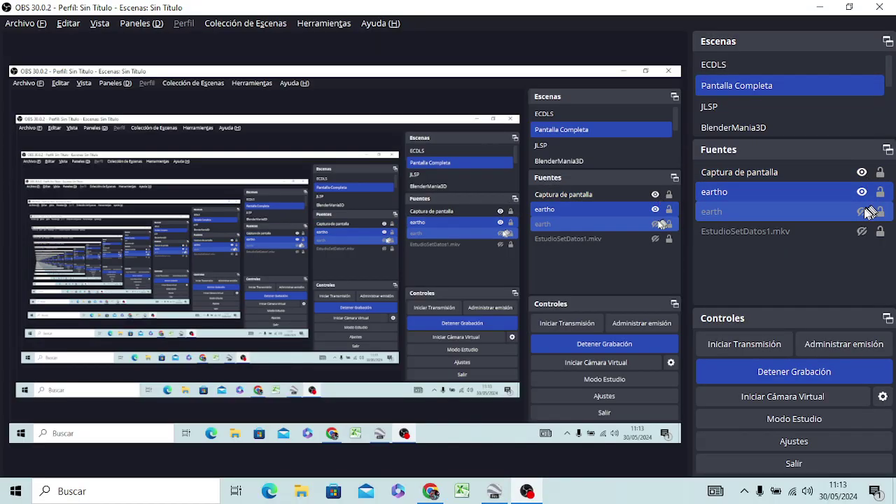
# Hide eartho, show the earth source instead, and preview it by temporarily hiding Captura de pantalla
pyautogui.click(862, 194)
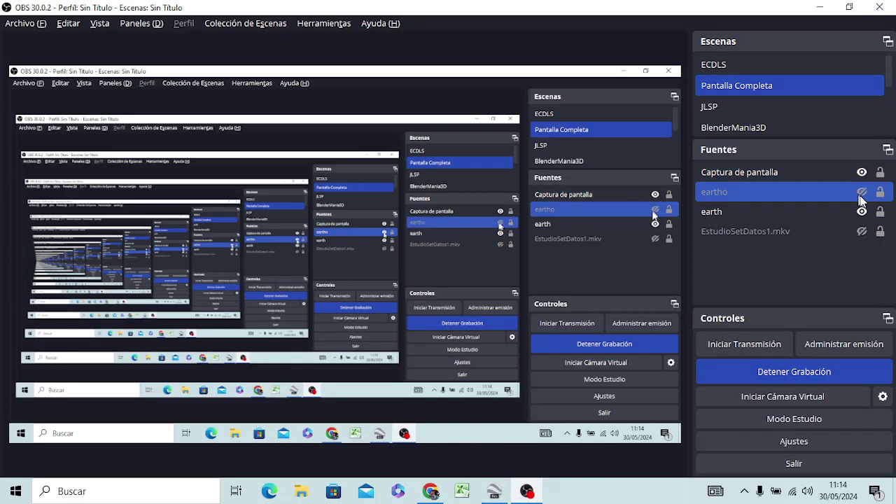
pyautogui.keyDown('ctrl'); pyautogui.click(805, 212); pyautogui.keyUp('ctrl')
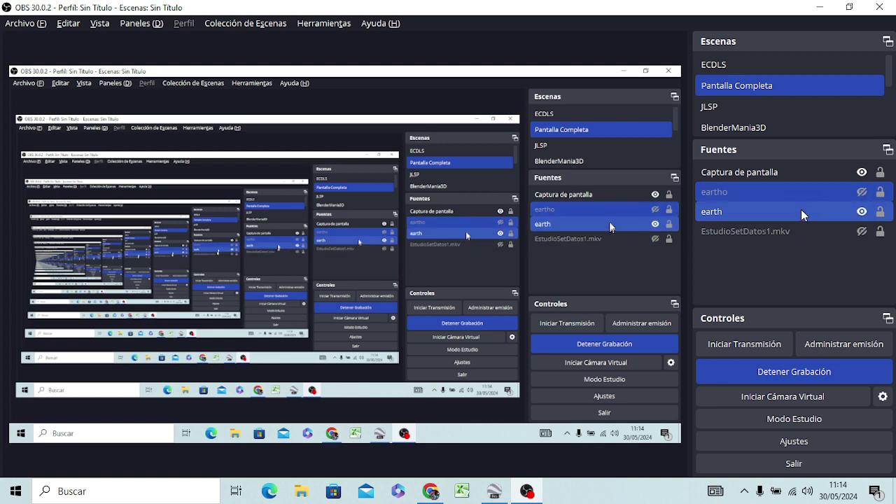
pyautogui.click(770, 172)
pyautogui.click(862, 172)
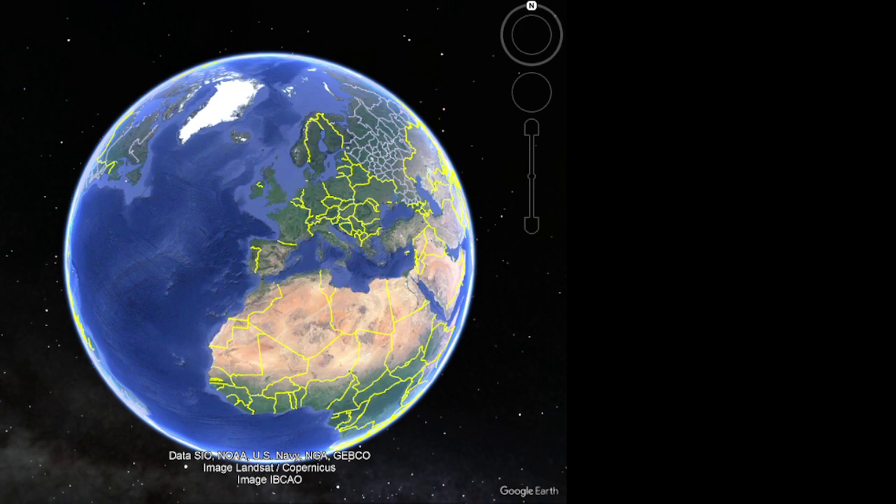
pyautogui.click(862, 173)
# Open the filters of the earth source and add an Aplicar LUT filter named JLSPSummerKarla
pyautogui.click(812, 211)
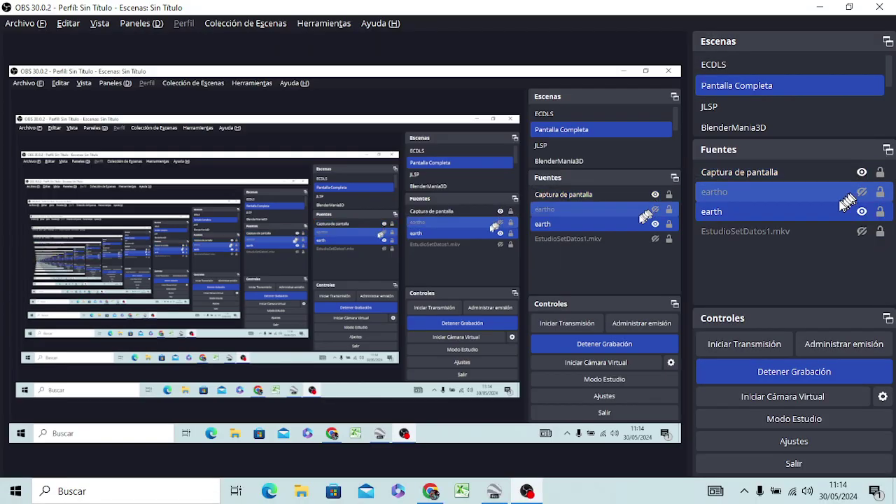
pyautogui.rightClick(787, 213)
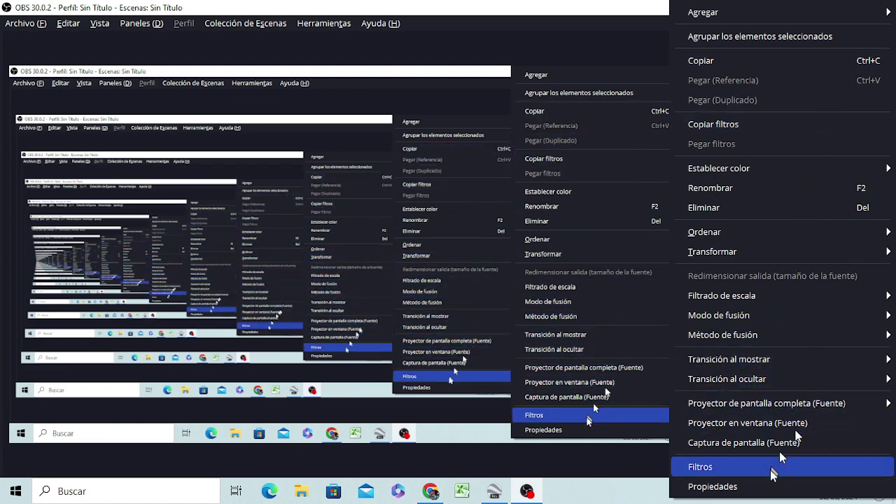
pyautogui.click(716, 470)
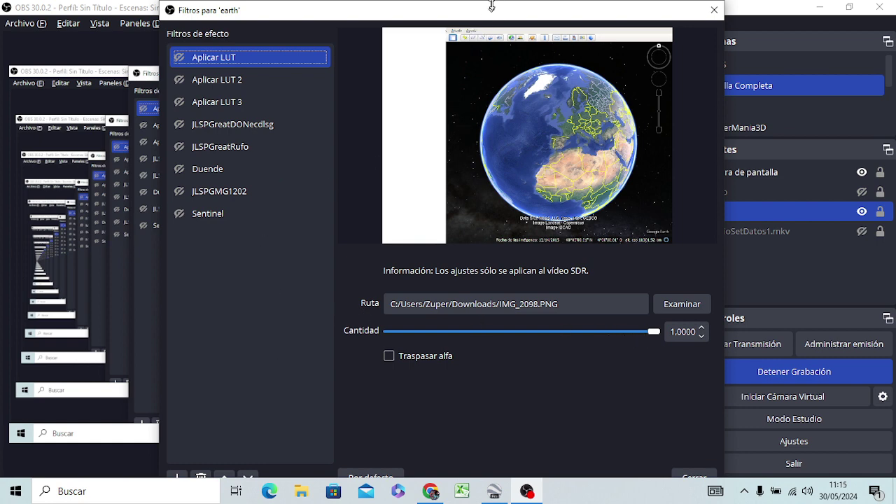
pyautogui.moveTo(491, 6)
pyautogui.mouseDown()
pyautogui.moveTo(488, 23)
pyautogui.moveTo(490, 10)
pyautogui.mouseUp()
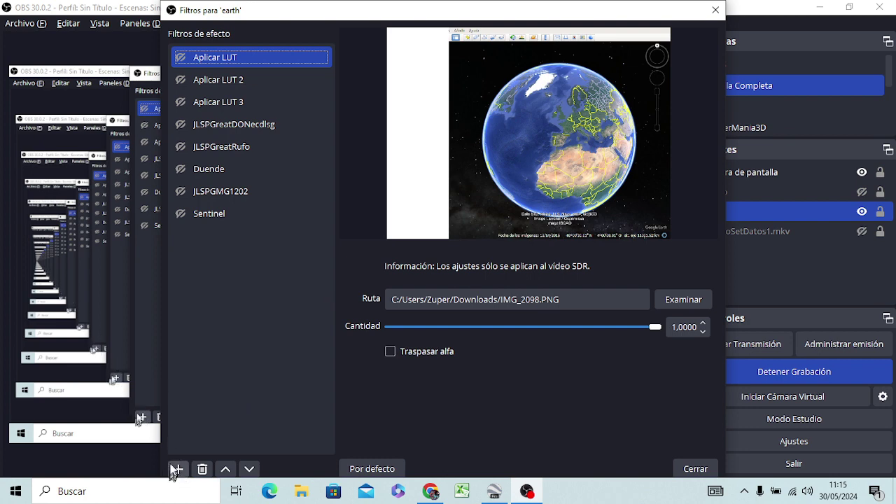
pyautogui.click(179, 470)
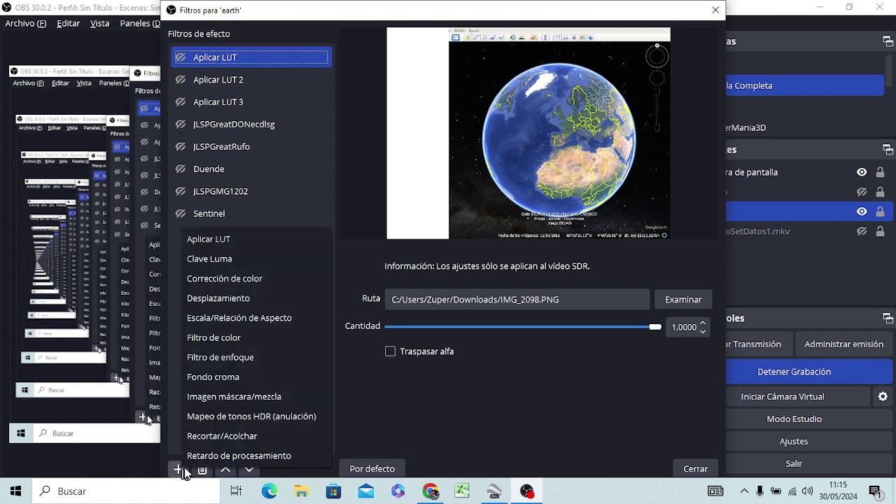
pyautogui.click(252, 240)
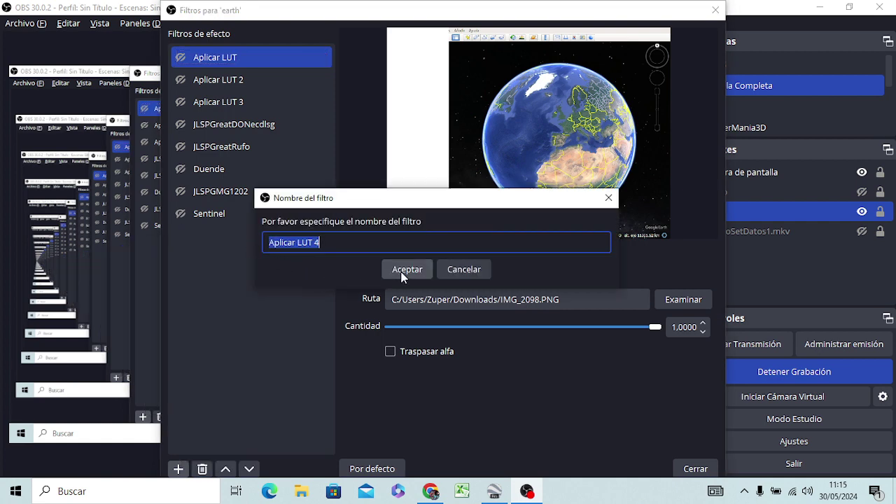
pyautogui.write('JLSP')
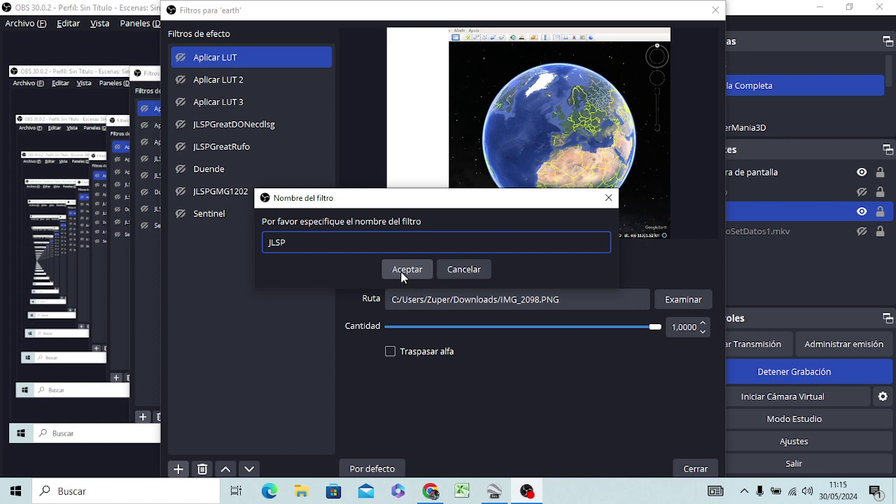
pyautogui.write('SummerKarla')
pyautogui.click(404, 275)
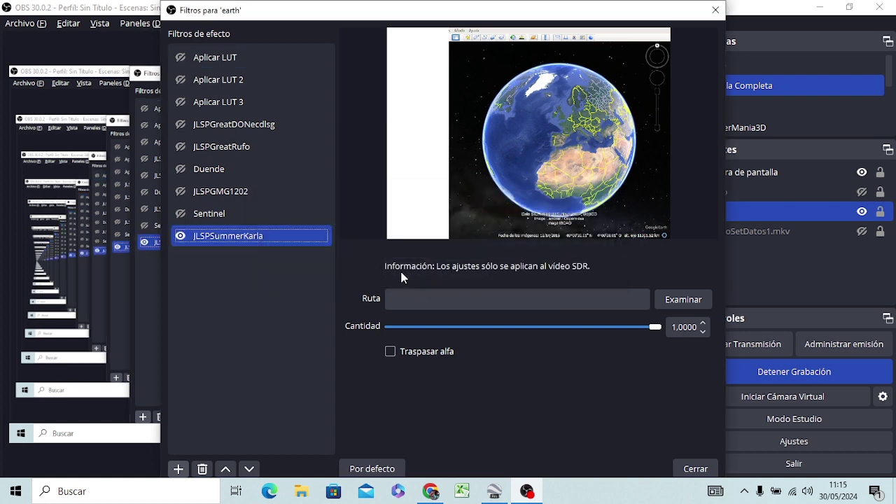
# Load the JLSPSummerKarla image from Descargas as the filter's LUT and close the filters window
pyautogui.click(685, 299)
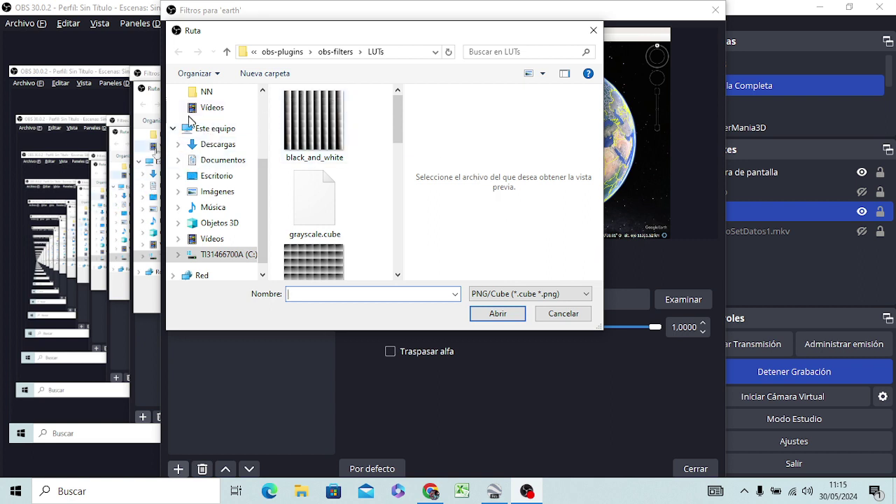
pyautogui.click(218, 147)
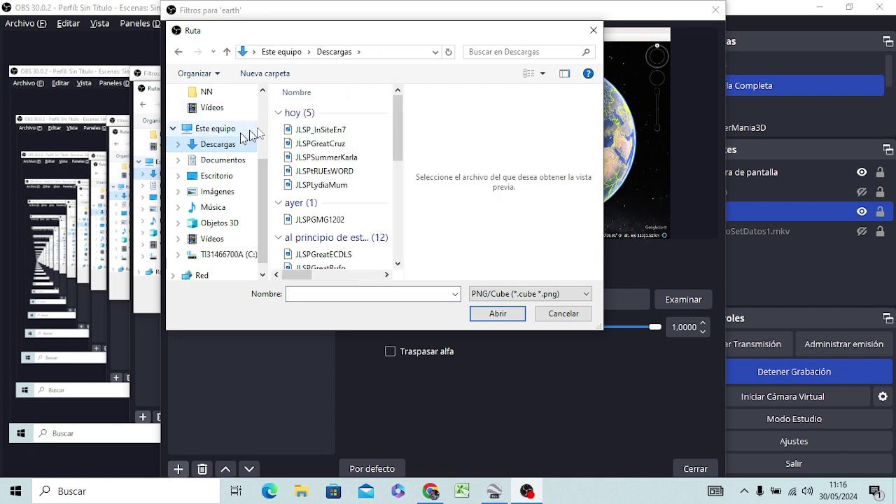
pyautogui.click(326, 160)
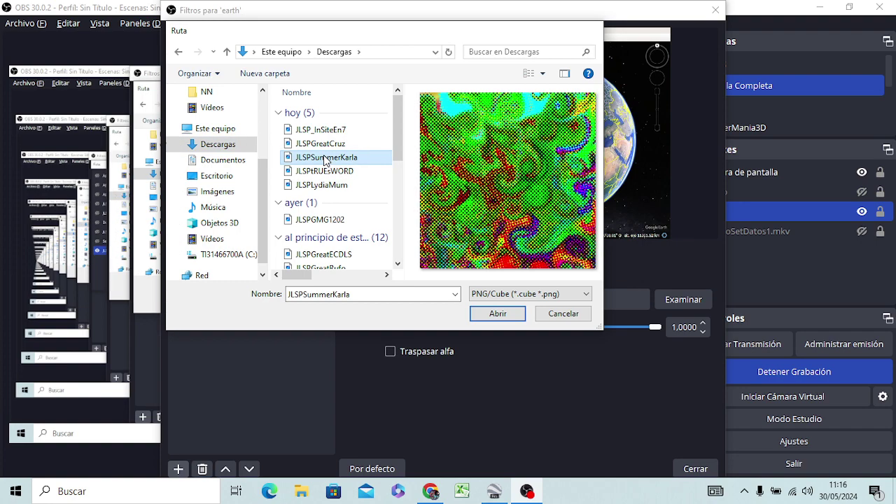
pyautogui.doubleClick(325, 159)
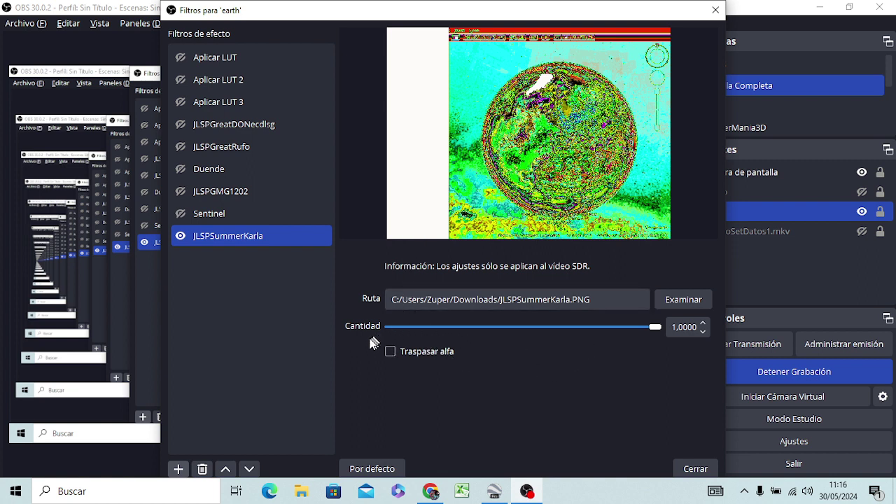
pyautogui.click(689, 470)
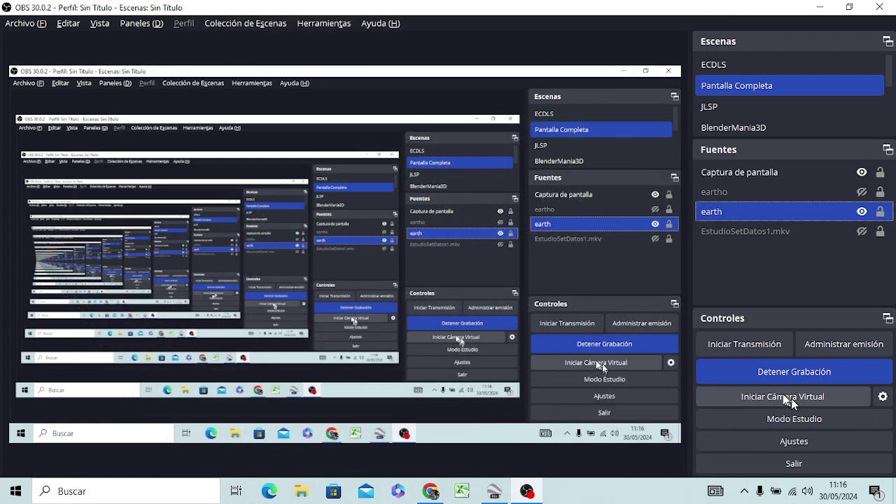
# Reopen the earth source's filters and add another Aplicar LUT filter named JLSPWinterKarla
pyautogui.rightClick(726, 214)
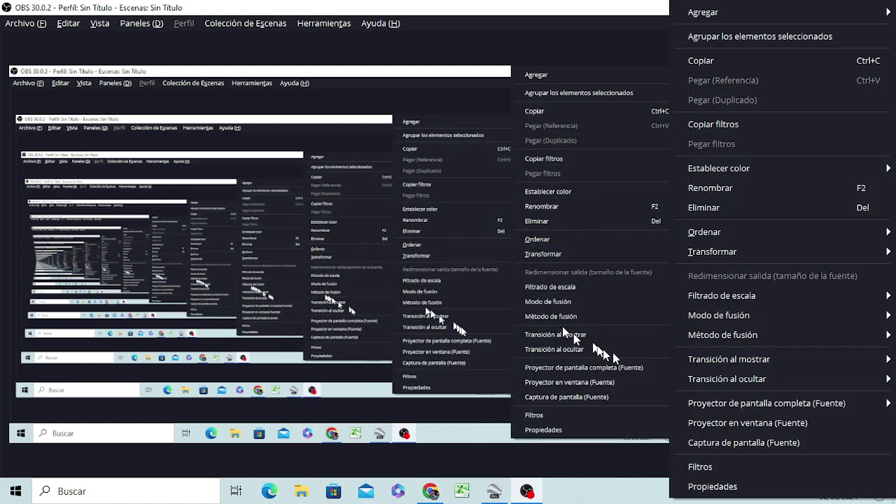
pyautogui.click(717, 471)
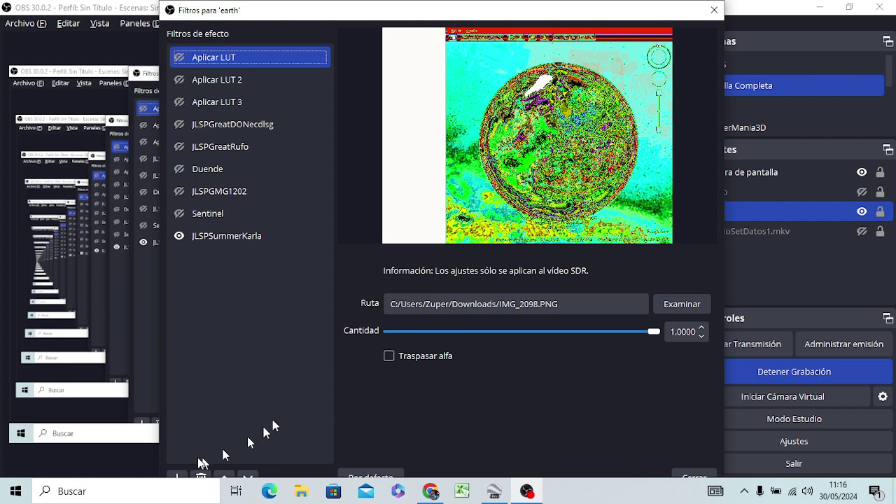
pyautogui.click(177, 477)
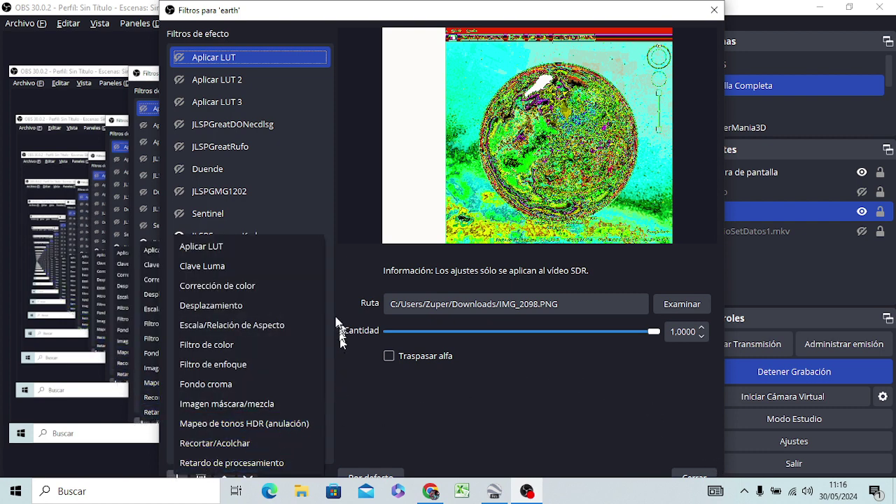
pyautogui.click(265, 254)
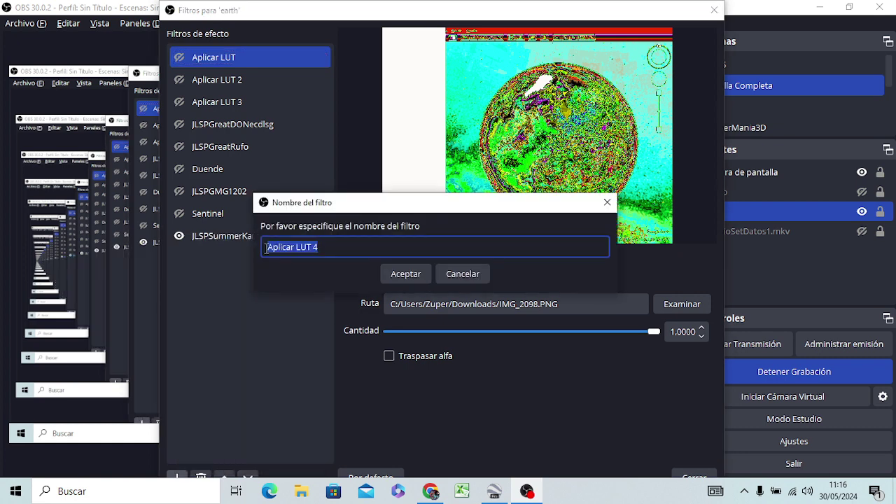
pyautogui.press('BackSpace')
pyautogui.write('Karla')
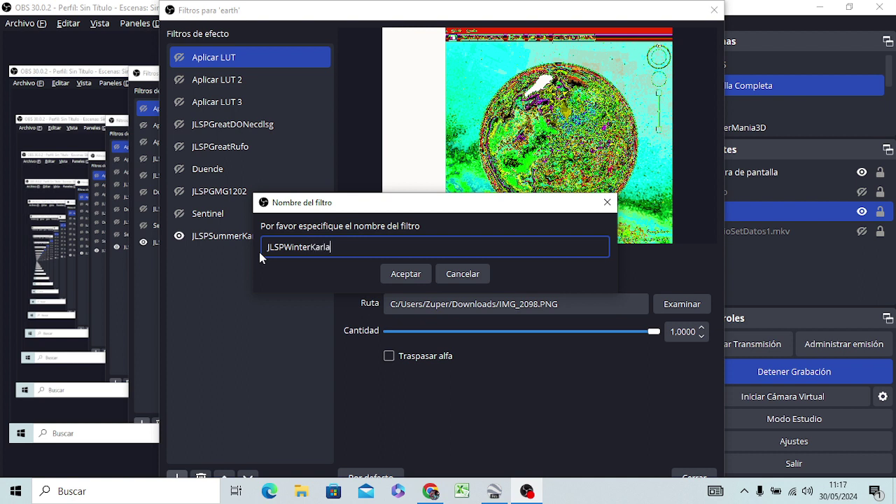
pyautogui.press('Return')
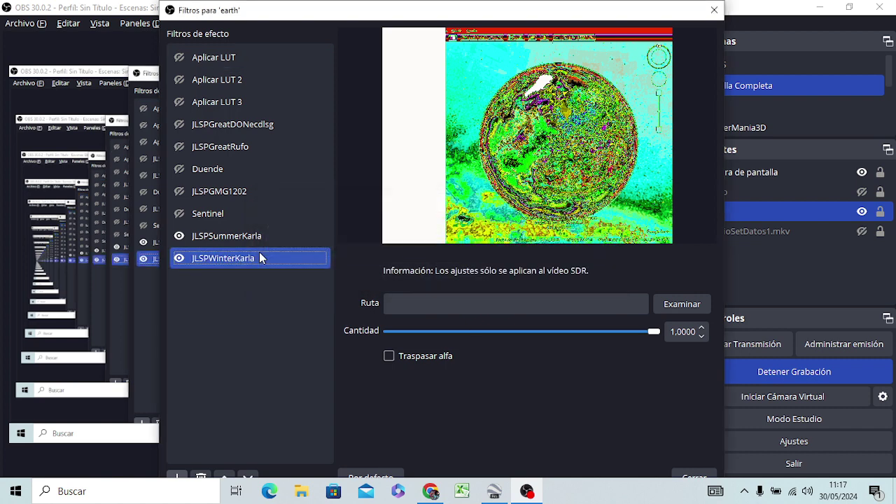
# Browse for the JLSPWinterKarla filter's LUT file and search the Descargas folder for "winter"
pyautogui.click(688, 302)
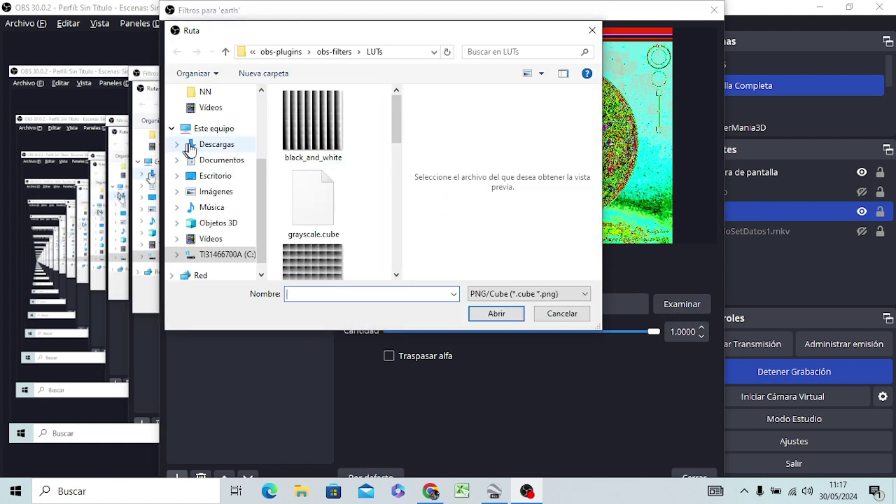
pyautogui.click(211, 146)
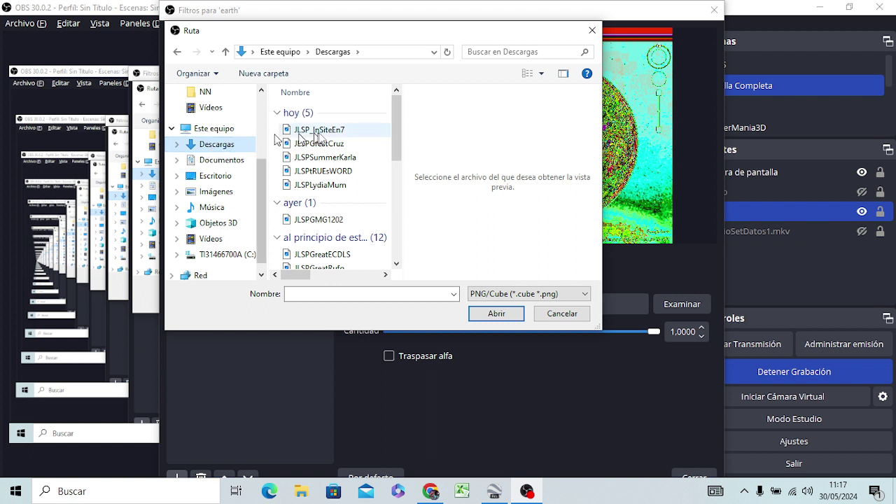
pyautogui.moveTo(394, 139)
pyautogui.mouseDown()
pyautogui.moveTo(396, 190)
pyautogui.moveTo(395, 148)
pyautogui.mouseUp()
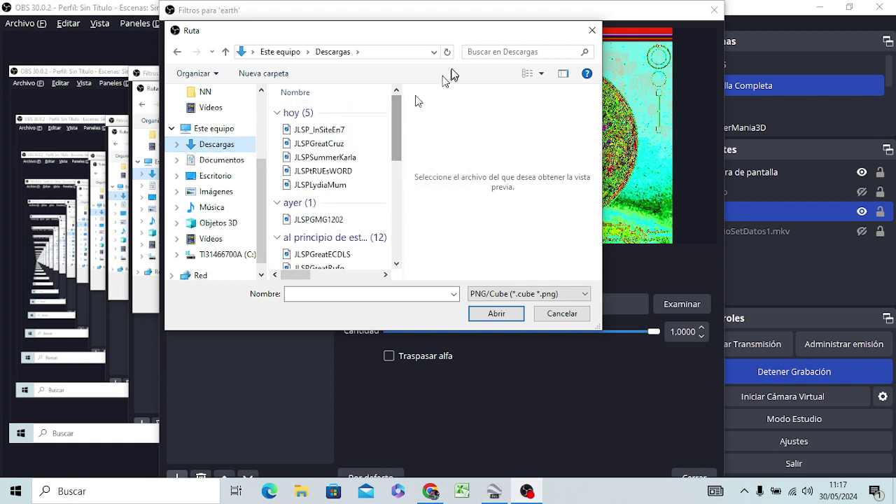
pyautogui.click(477, 50)
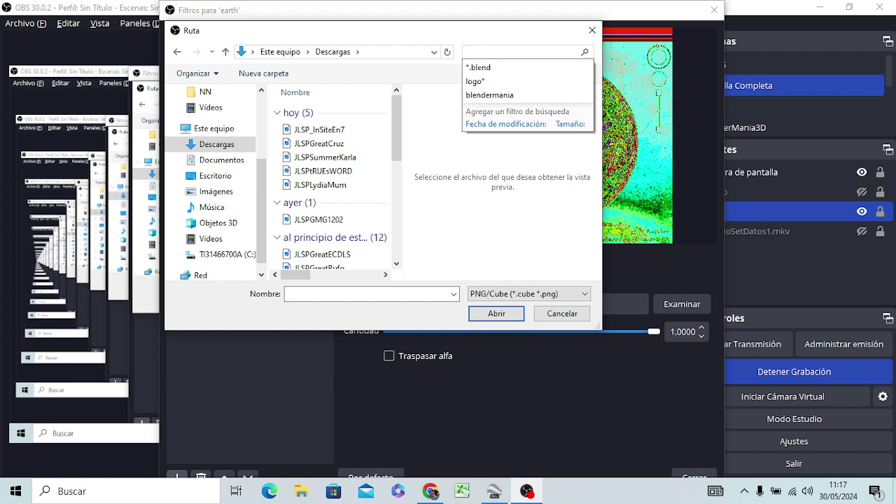
pyautogui.press('Escape')
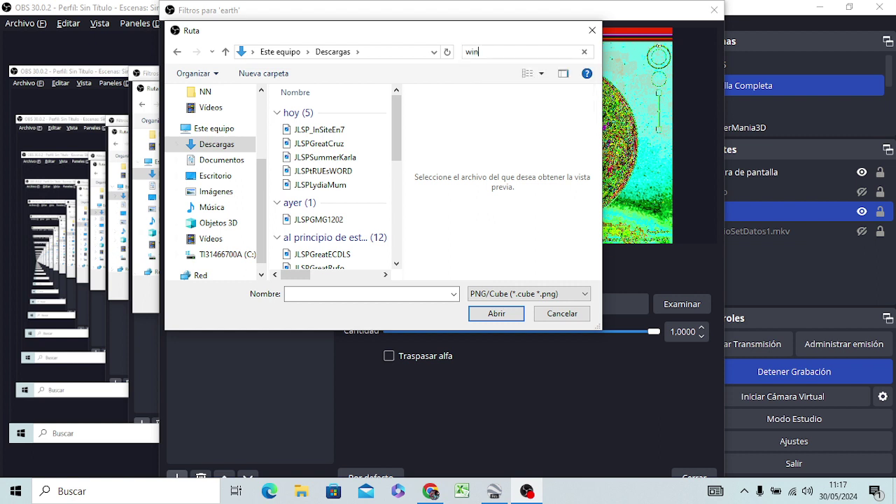
pyautogui.press('Return')
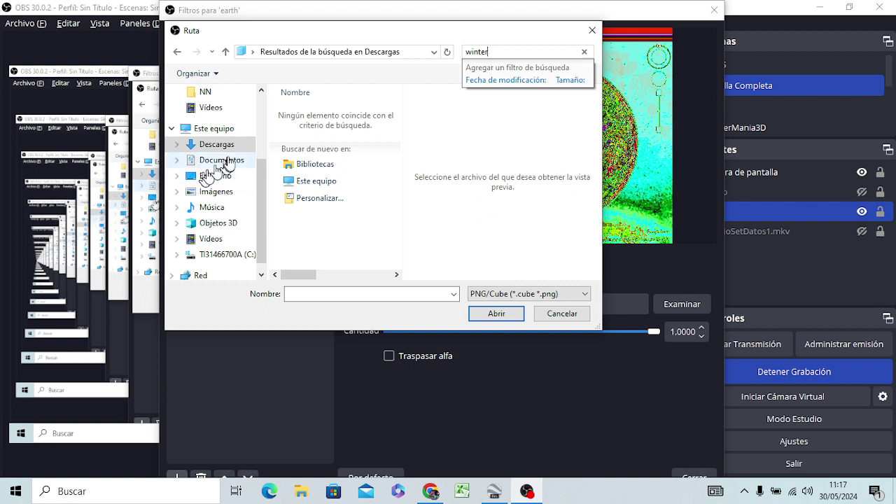
# Look through the Documentos and Escritorio folders for the winter LUT image, and leave the file selection without choosing a file
pyautogui.click(223, 160)
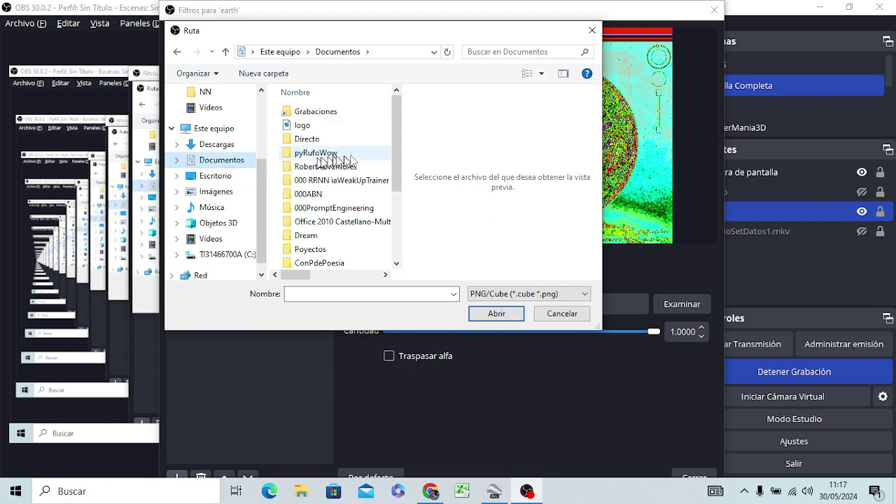
pyautogui.moveTo(394, 150); pyautogui.dragTo(389, 117)
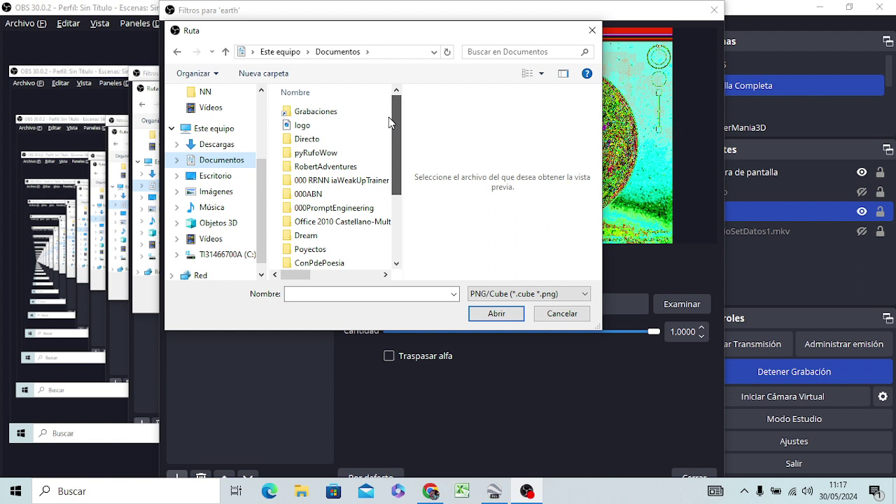
pyautogui.click(214, 179)
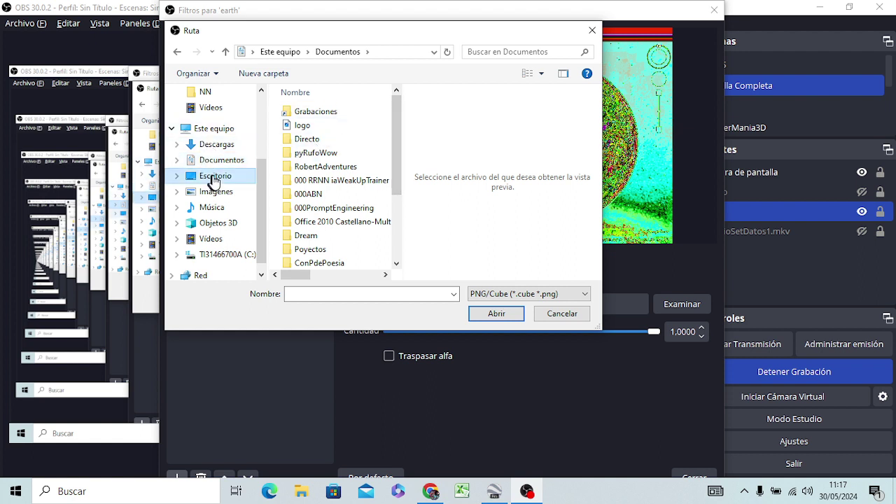
pyautogui.moveTo(396, 143)
pyautogui.mouseDown()
pyautogui.moveTo(394, 231)
pyautogui.moveTo(401, 128)
pyautogui.mouseUp()
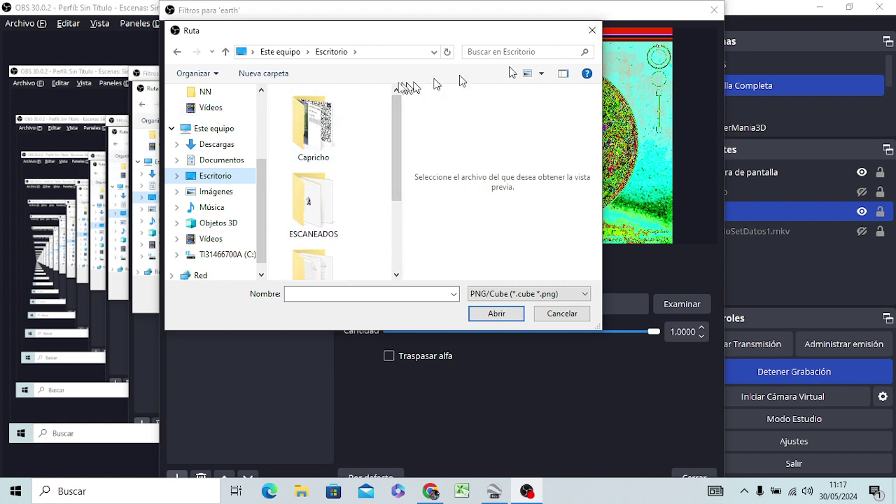
pyautogui.click(588, 32)
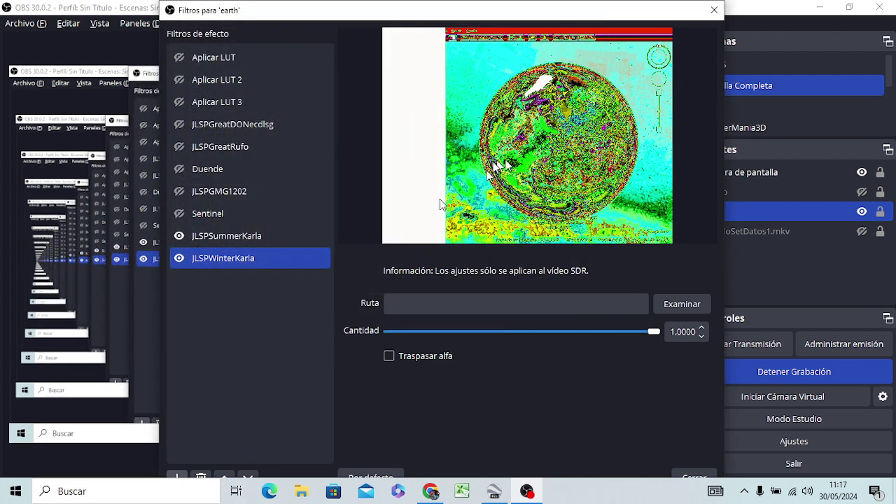
# Delete the JLSPWinterKarla filter from the earth source and check which LUT images are available in Descargas
pyautogui.click(200, 477)
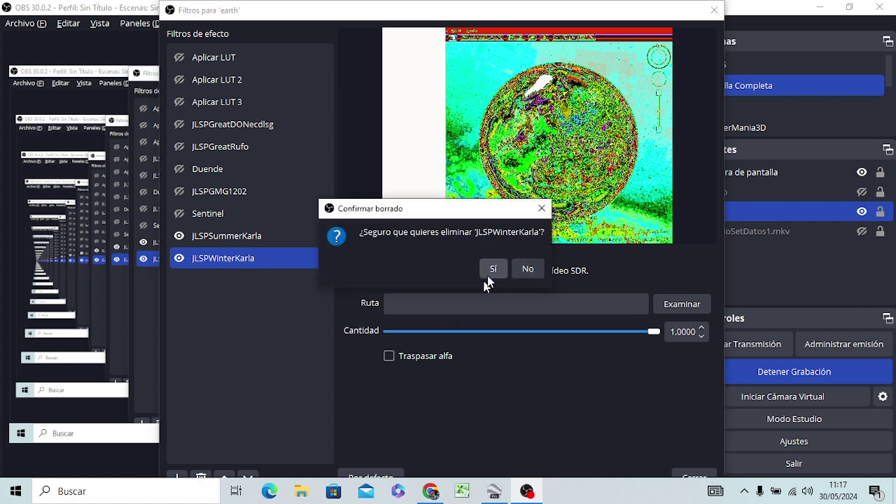
pyautogui.click(491, 274)
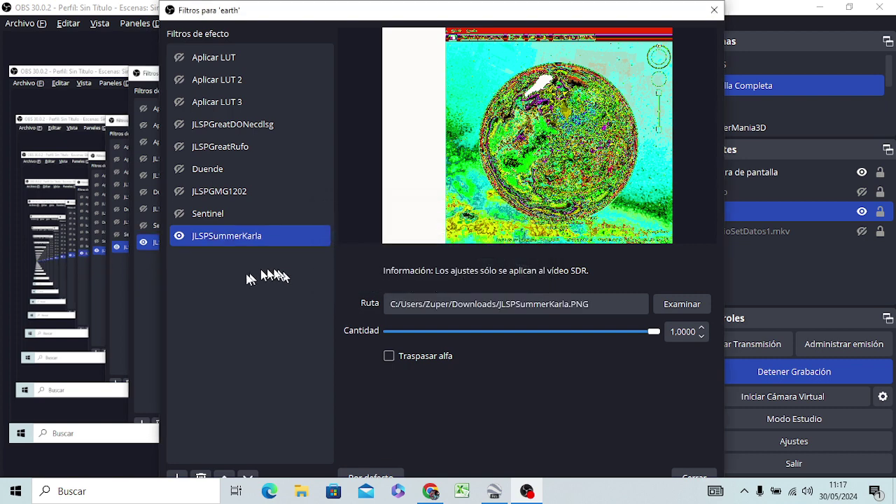
pyautogui.click(670, 307)
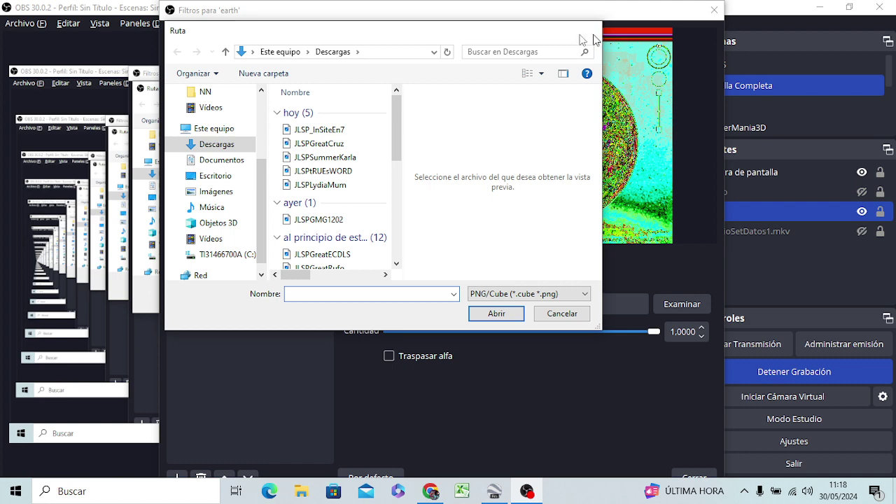
pyautogui.click(595, 33)
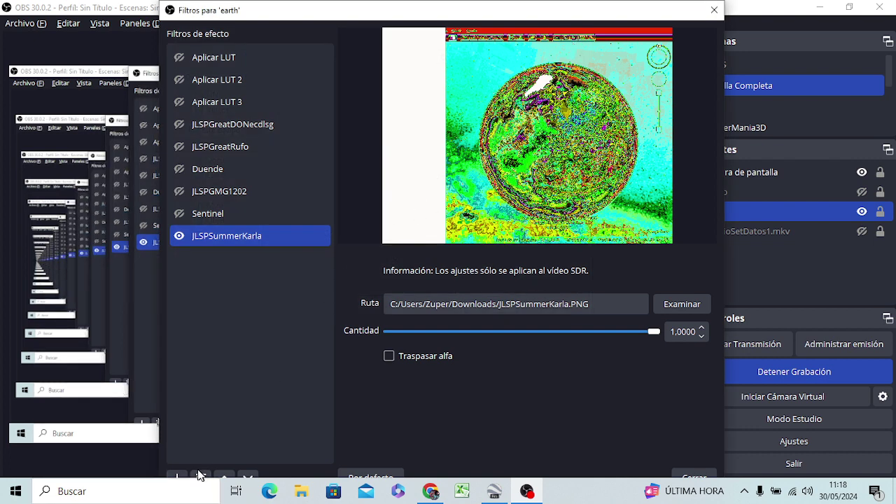
# Add another Aplicar LUT filter to the earth source and name it JLSPtRUEsWORD
pyautogui.click(177, 477)
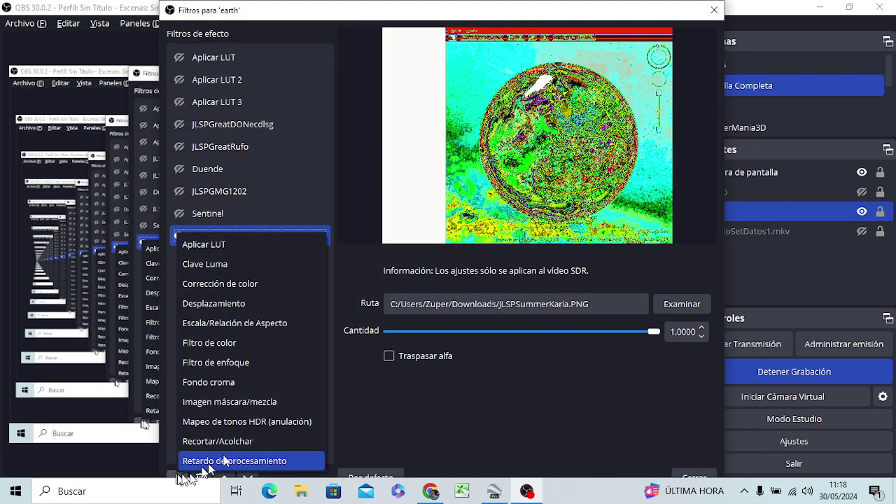
pyautogui.click(275, 244)
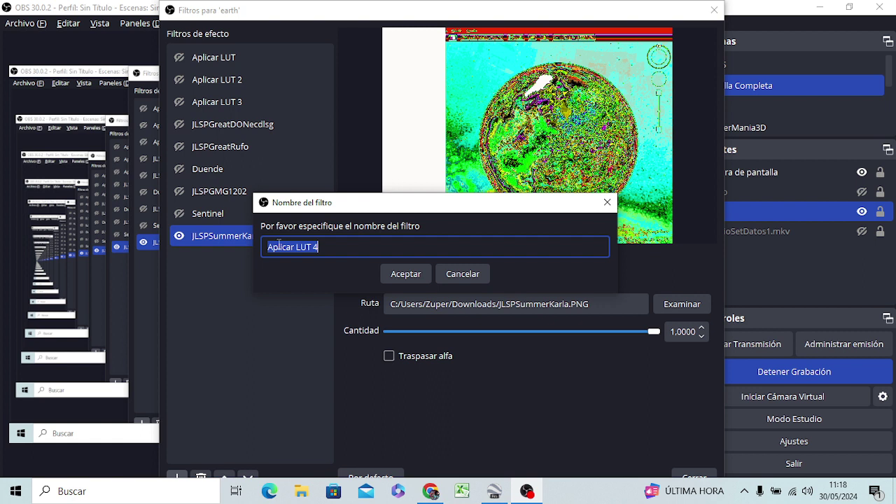
pyautogui.write('JLSP')
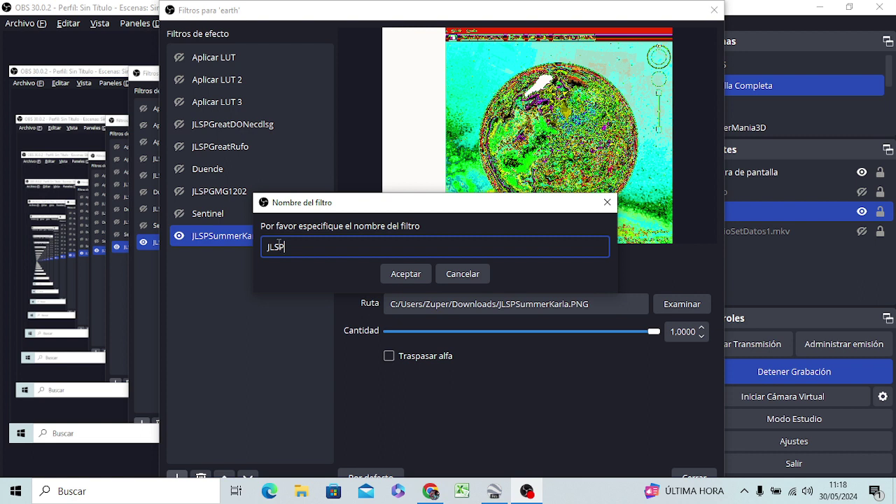
pyautogui.write('t')
pyautogui.write('RUEsWOR')
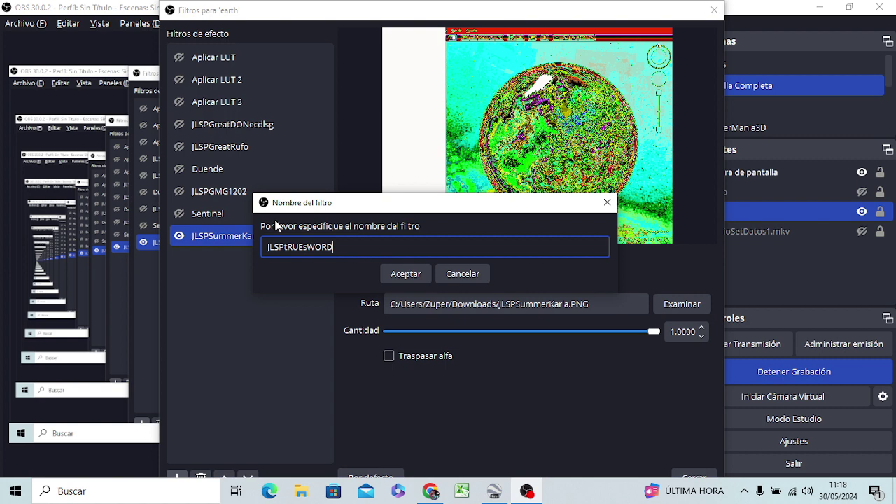
pyautogui.write('D')
pyautogui.press('Return')
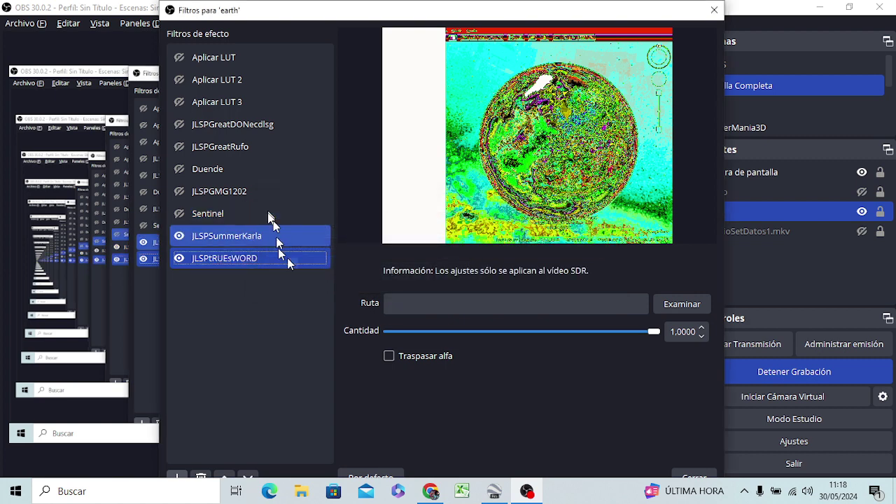
# Load the JLSPtRUEsWORD image from Descargas as the new filter's LUT
pyautogui.click(688, 304)
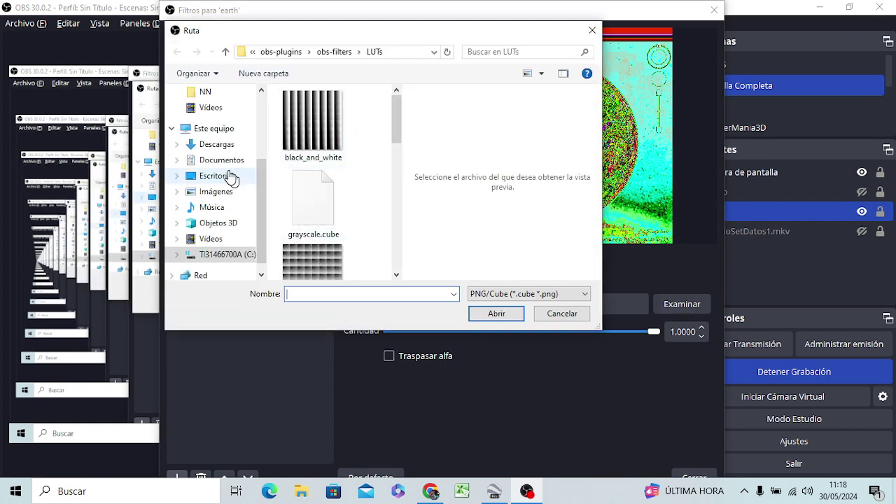
pyautogui.click(224, 149)
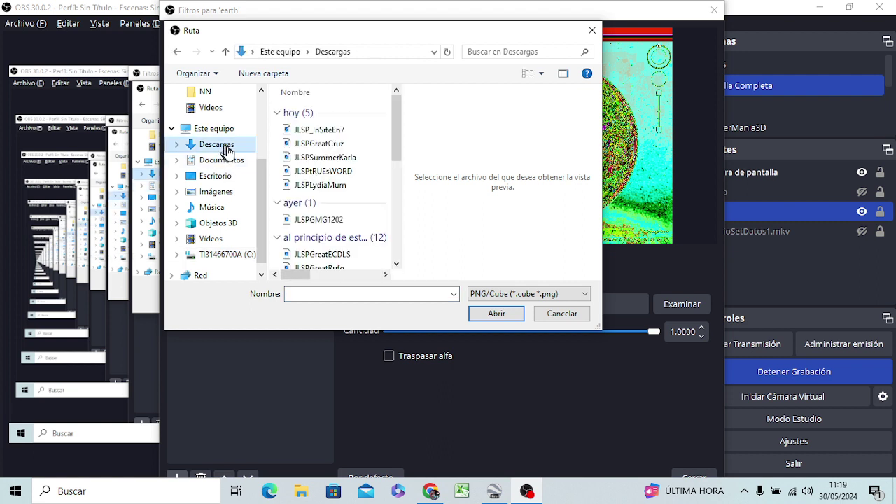
pyautogui.click(313, 173)
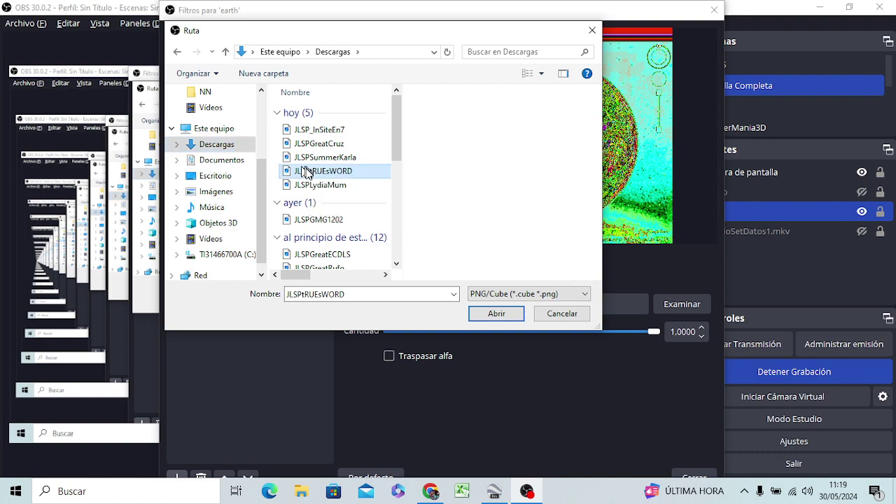
pyautogui.click(509, 317)
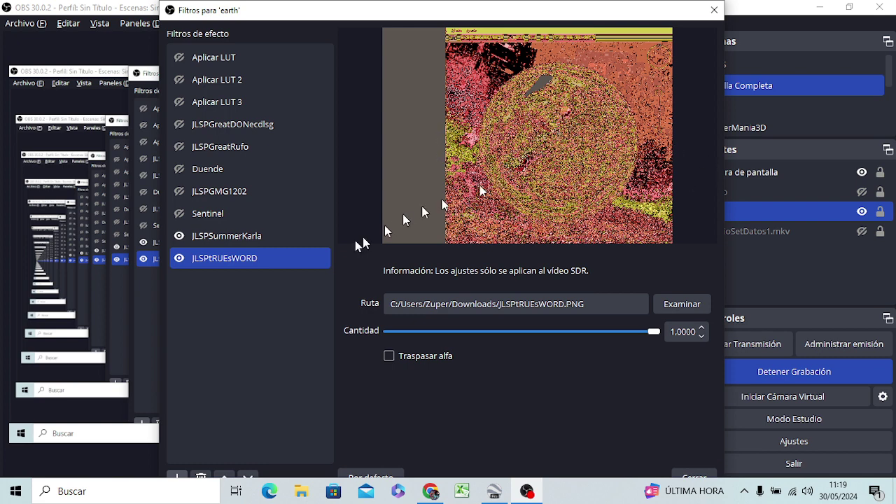
# Compare the two LUTs by briefly disabling JLSPSummerKarla, and turn off JLSPtRUEsWORD so only JLSPSummerKarla is active
pyautogui.click(179, 236)
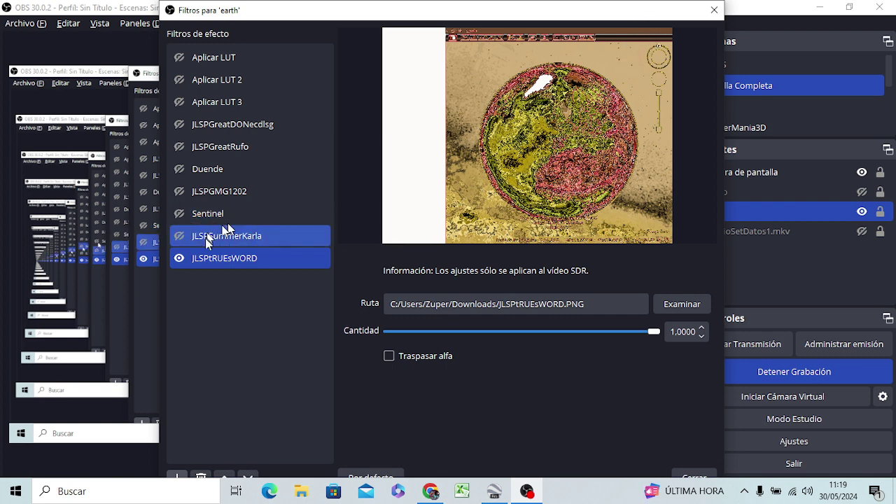
pyautogui.click(179, 236)
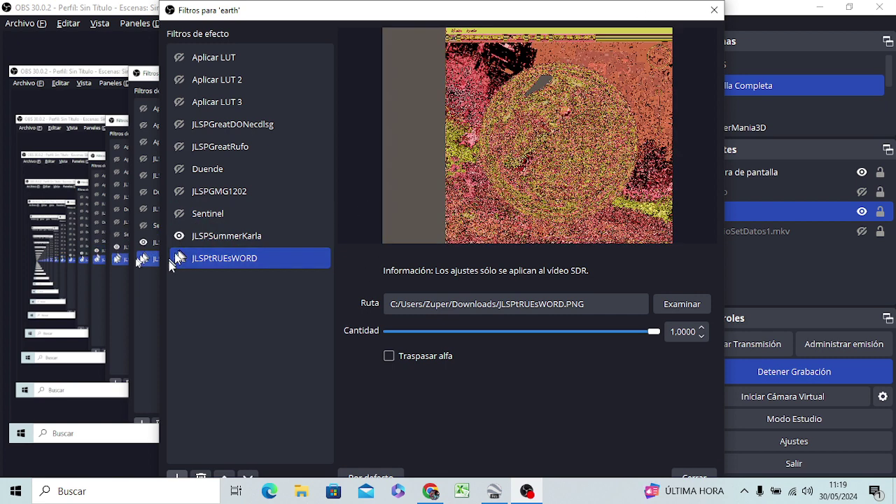
pyautogui.click(179, 259)
pyautogui.keyDown('ctrl'); pyautogui.click(197, 236); pyautogui.keyUp('ctrl')
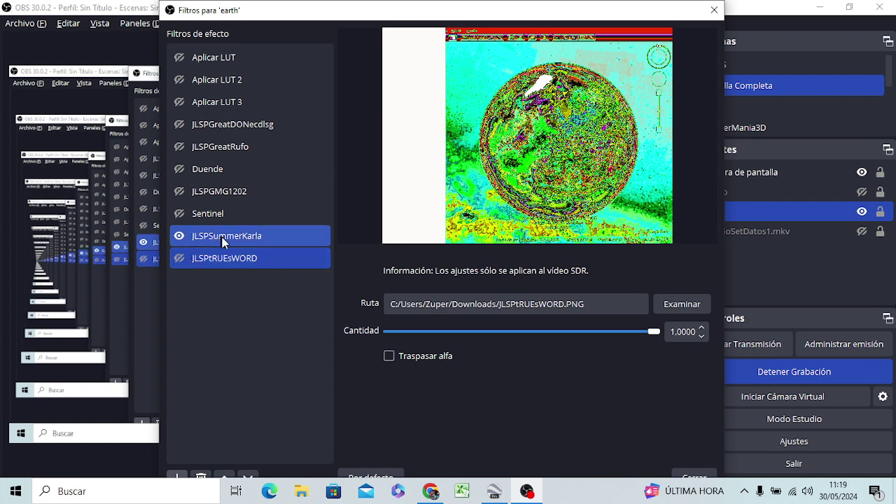
# Enable the Sentinel and Duende filters together with JLSPSummerKarla to preview the combined effect
pyautogui.click(180, 214)
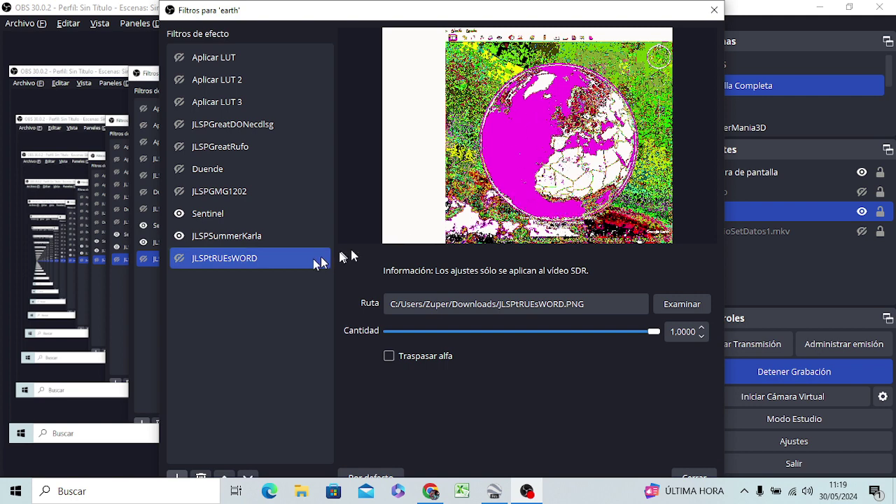
pyautogui.click(179, 170)
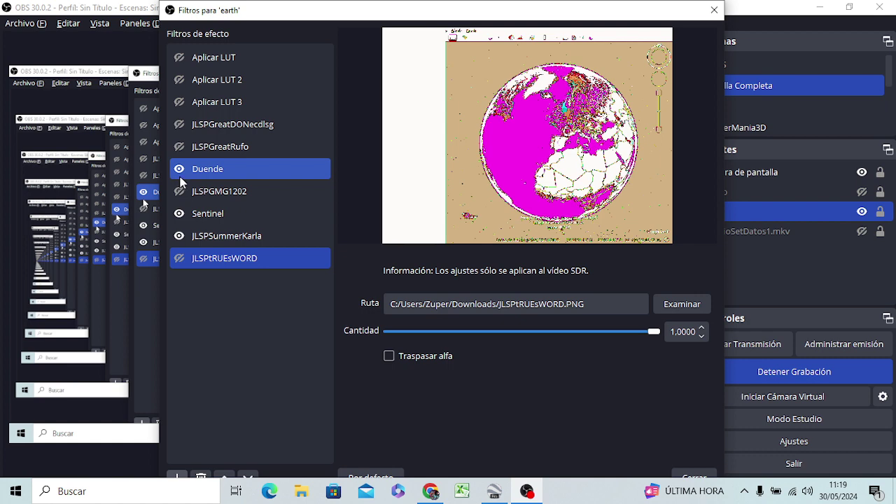
pyautogui.click(180, 177)
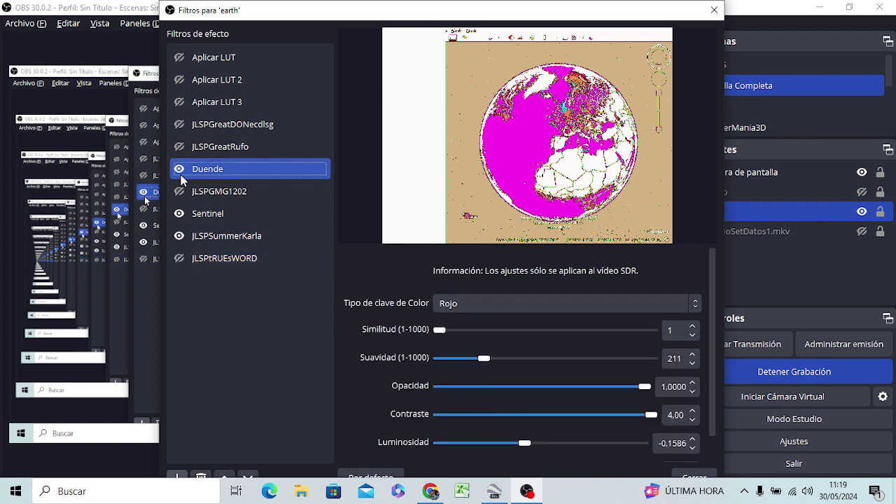
# Try the JLSPGreatDONecdlsg and JLSPGreatRufo filters on and off in the mix, and disable Sentinel and Duende
pyautogui.click(179, 125)
pyautogui.click(179, 125)
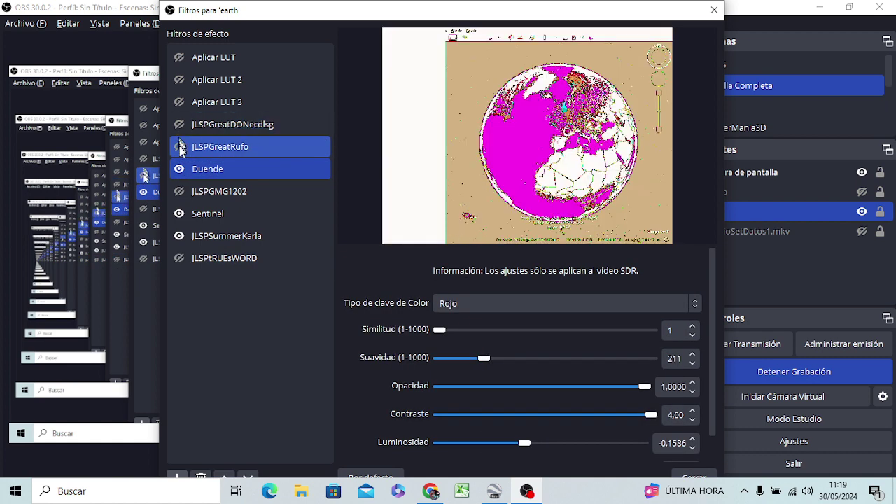
pyautogui.click(179, 147)
pyautogui.click(180, 147)
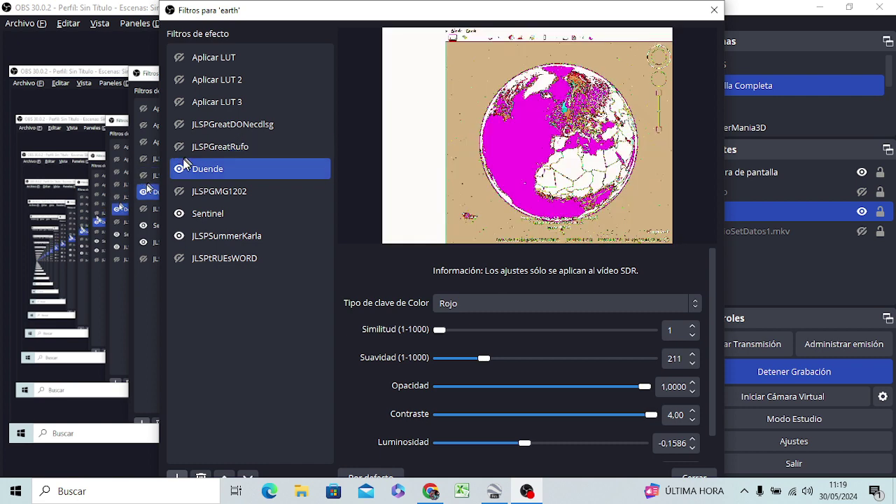
pyautogui.click(179, 169)
pyautogui.click(180, 170)
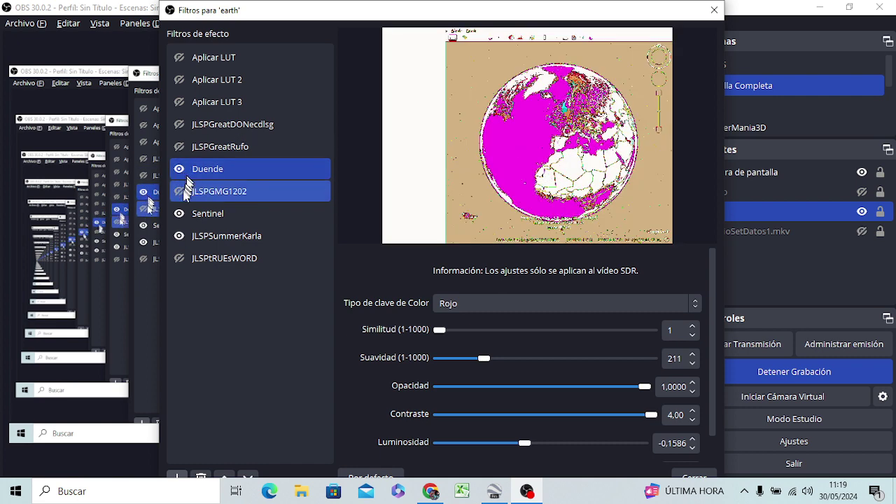
pyautogui.click(179, 216)
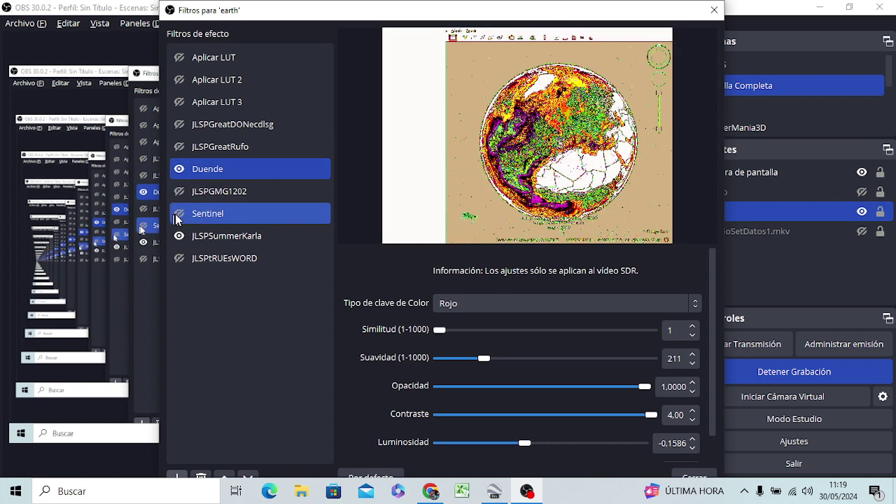
pyautogui.click(180, 169)
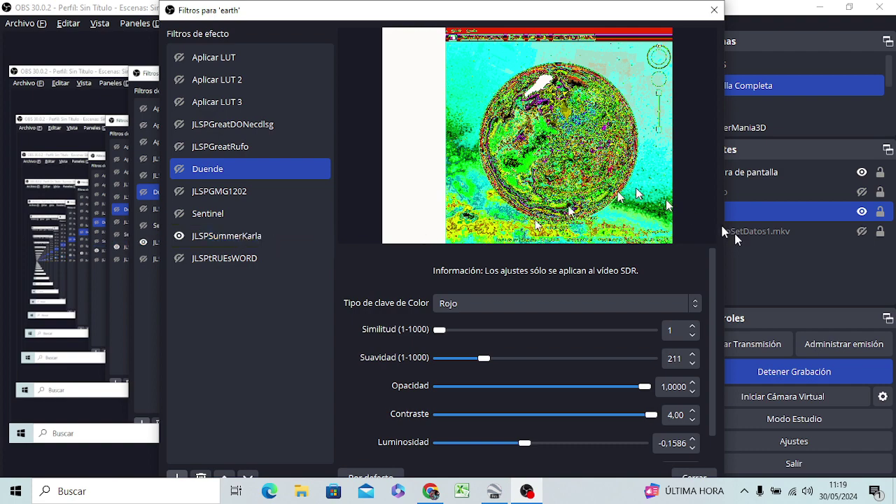
# Close the earth source's filters and hide the Captura de pantalla source in the Pantalla Completa scene
pyautogui.click(695, 478)
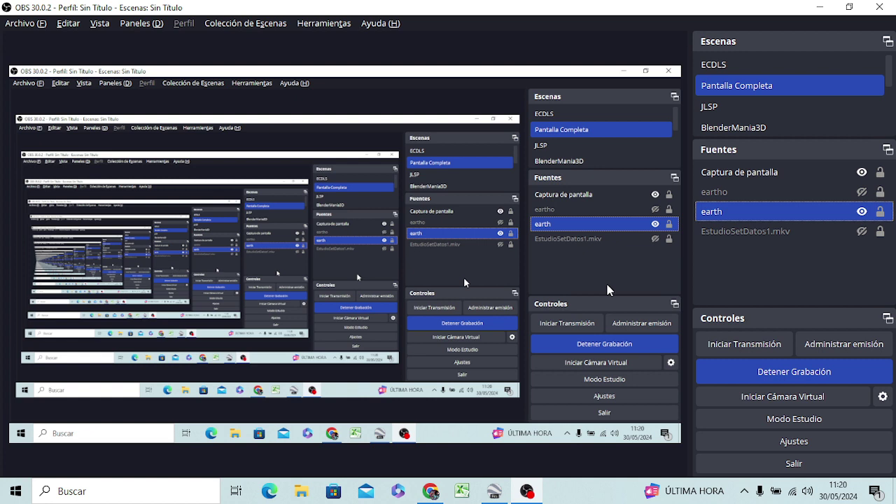
pyautogui.keyDown('ctrl'); pyautogui.click(730, 190); pyautogui.keyUp('ctrl')
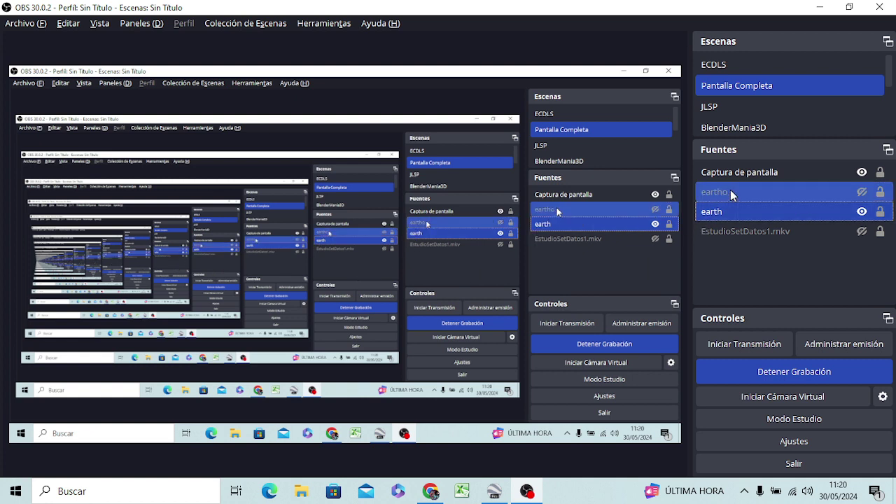
pyautogui.keyDown('ctrl'); pyautogui.click(730, 190); pyautogui.keyUp('ctrl')
pyautogui.keyDown('ctrl'); pyautogui.click(795, 231); pyautogui.keyUp('ctrl')
pyautogui.click(777, 211)
pyautogui.keyDown('ctrl'); pyautogui.click(833, 172); pyautogui.keyUp('ctrl')
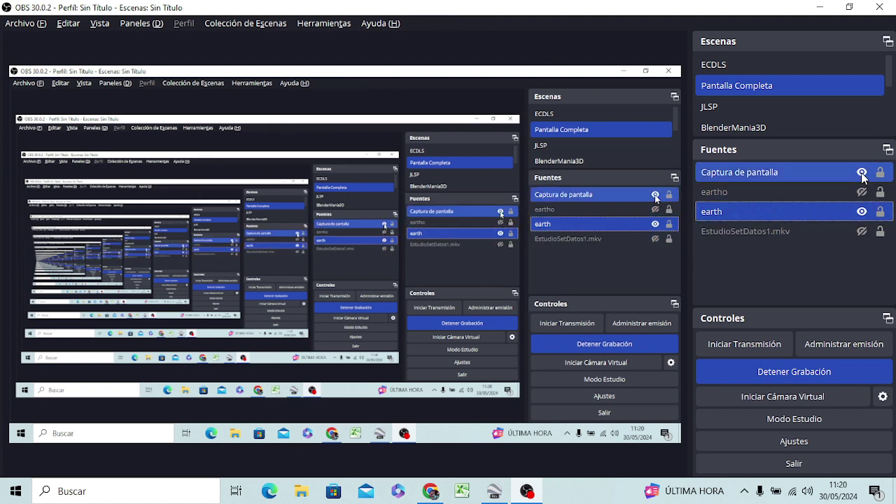
pyautogui.click(862, 172)
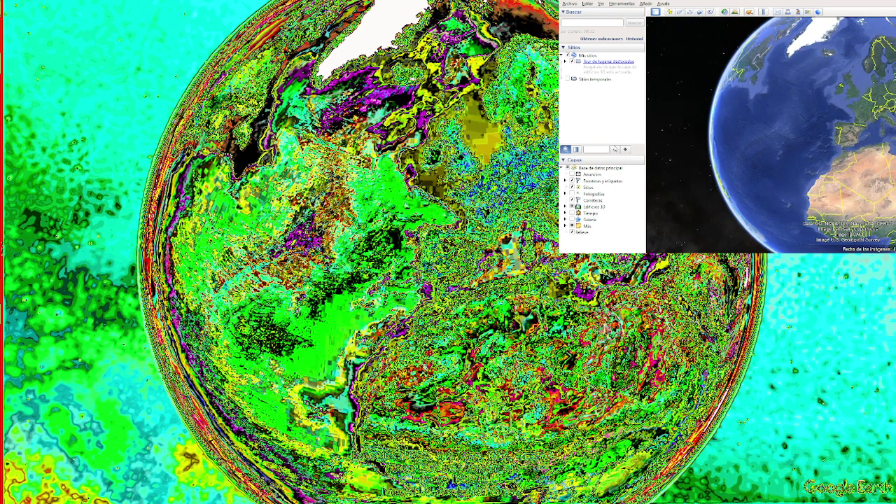
# In Google Earth, switch to the Moon, expand the Misiones Apolo layer and open Apolo 17
pyautogui.click(749, 13)
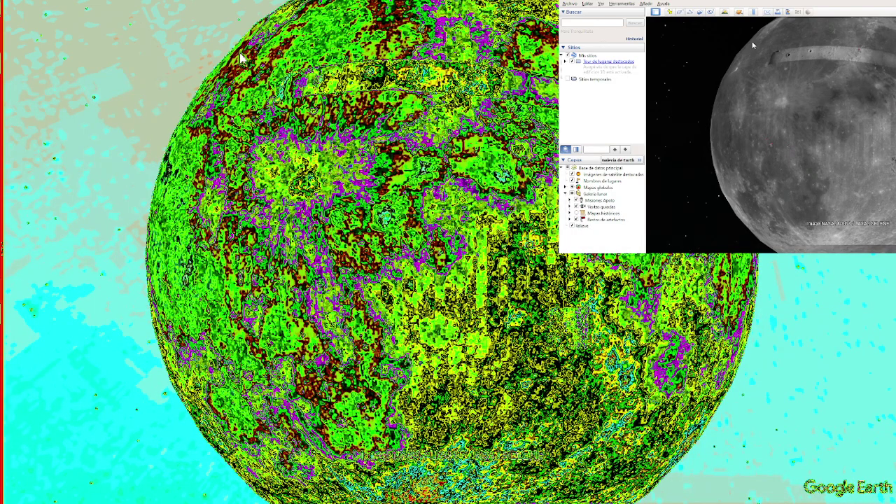
pyautogui.click(585, 201)
pyautogui.click(570, 201)
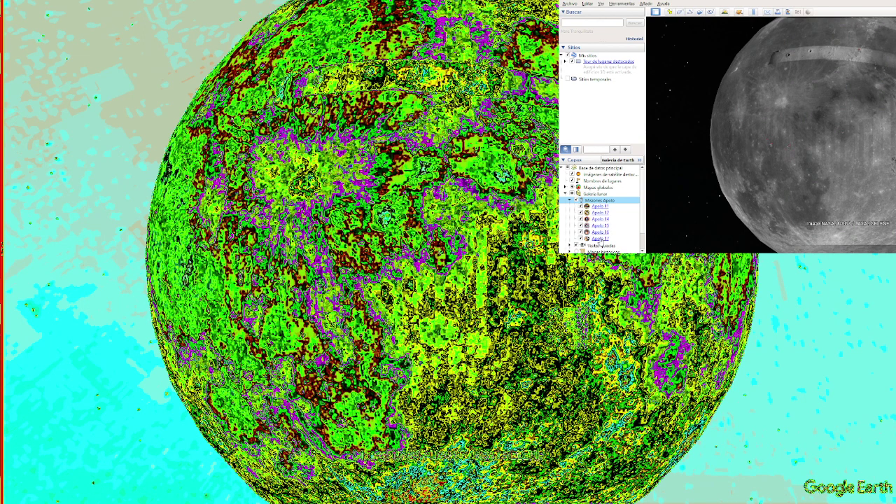
pyautogui.click(601, 240)
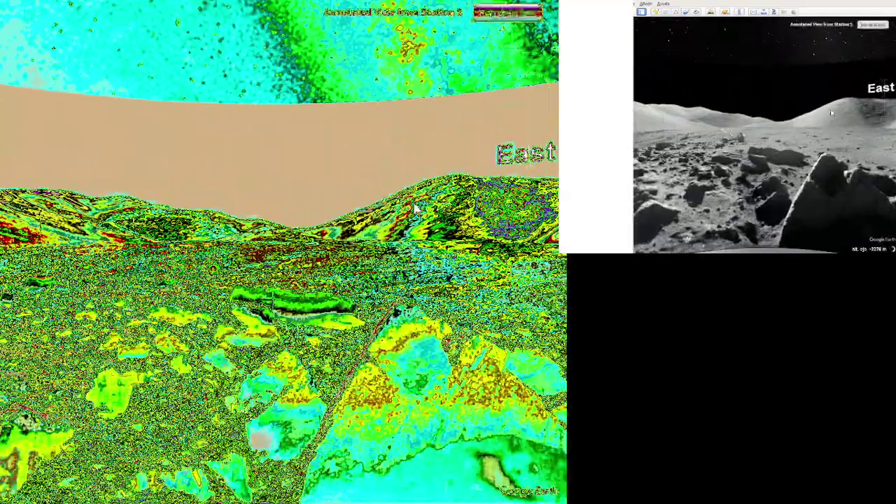
# Look around the Annotated View from Station 5 panorama, from East past Sculptured Hills to Camelot Crater and North Massif
pyautogui.moveTo(149, 276); pyautogui.dragTo(430, 236)
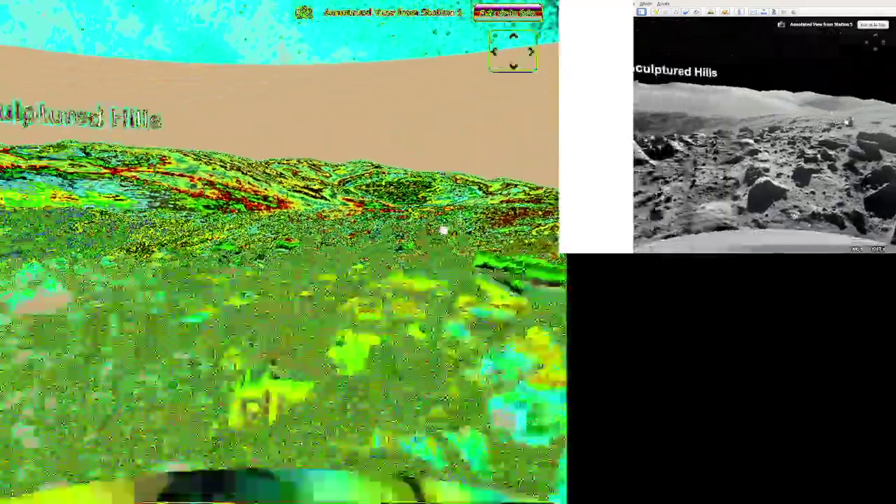
pyautogui.moveTo(231, 280); pyautogui.dragTo(462, 281)
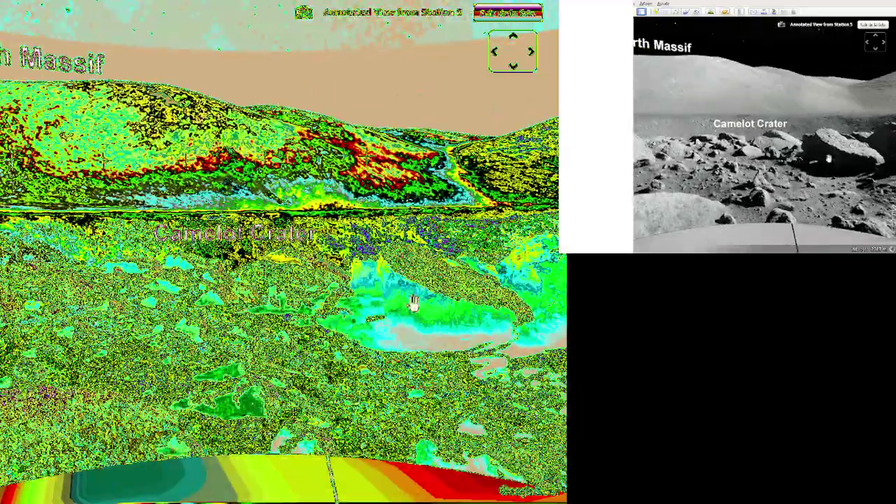
pyautogui.moveTo(408, 320); pyautogui.dragTo(458, 266)
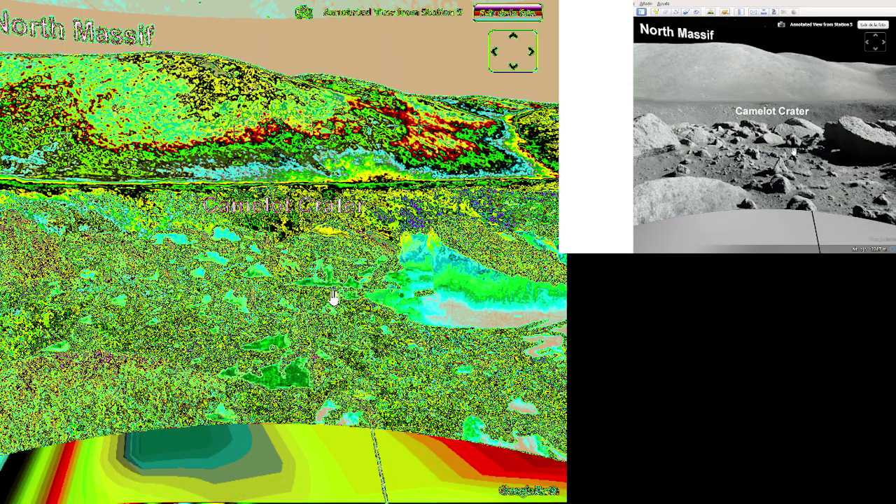
pyautogui.moveTo(268, 319); pyautogui.dragTo(289, 144)
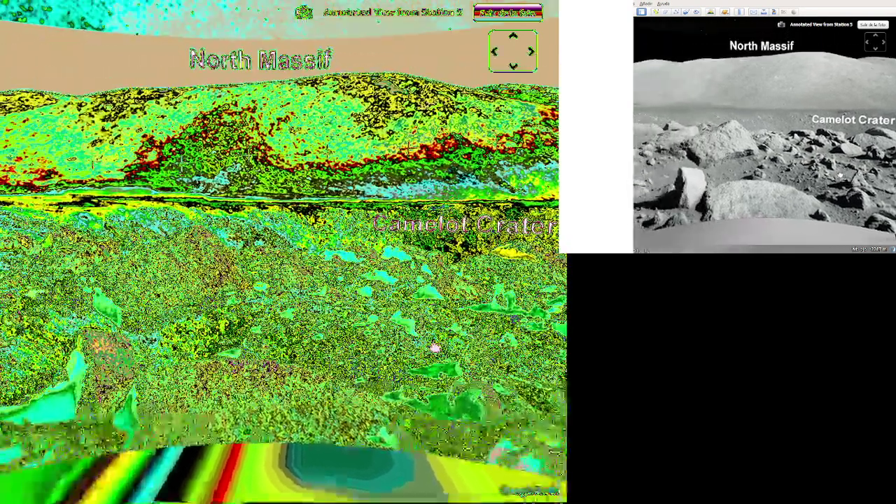
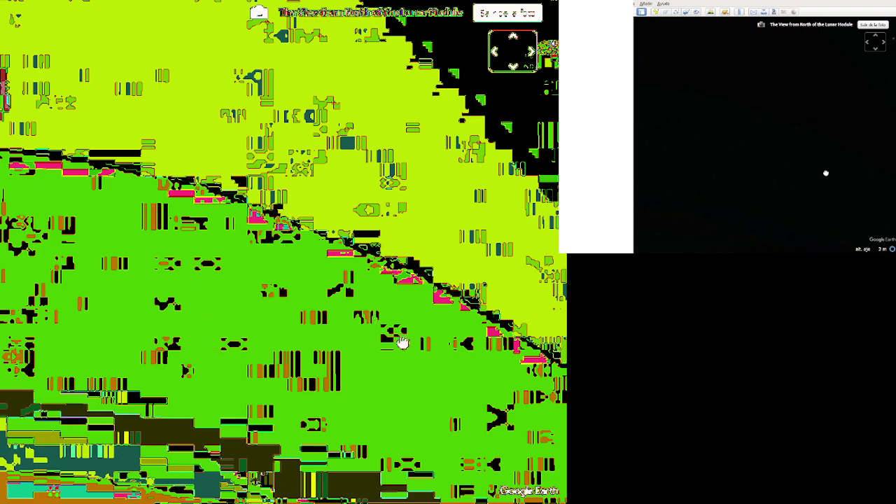
# Examine the filtered colour bands in the dark sky of The View from North of the Lunar Module at several zoom levels
pyautogui.moveTo(402, 344); pyautogui.dragTo(316, 287)
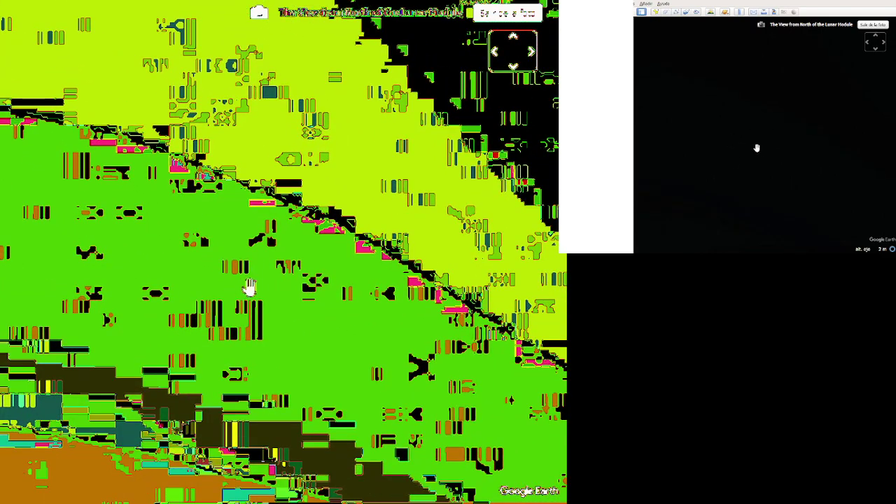
pyautogui.scroll(3, 259, 291)
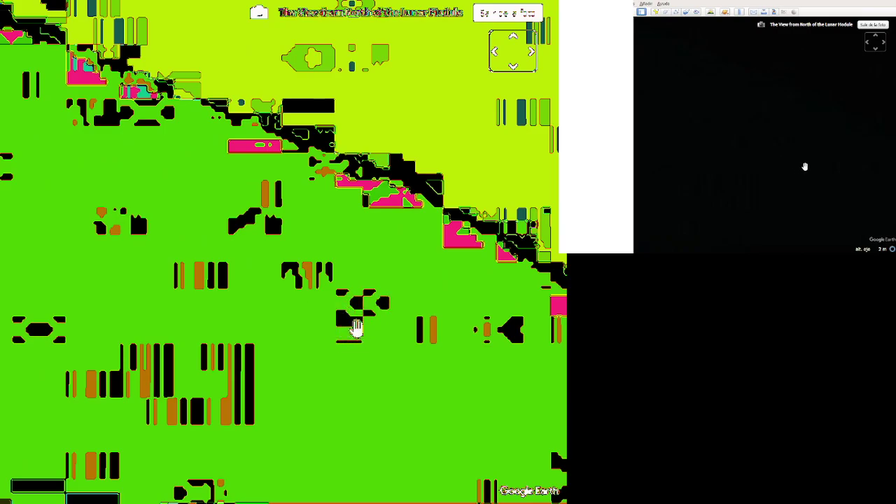
pyautogui.scroll(3, 376, 329)
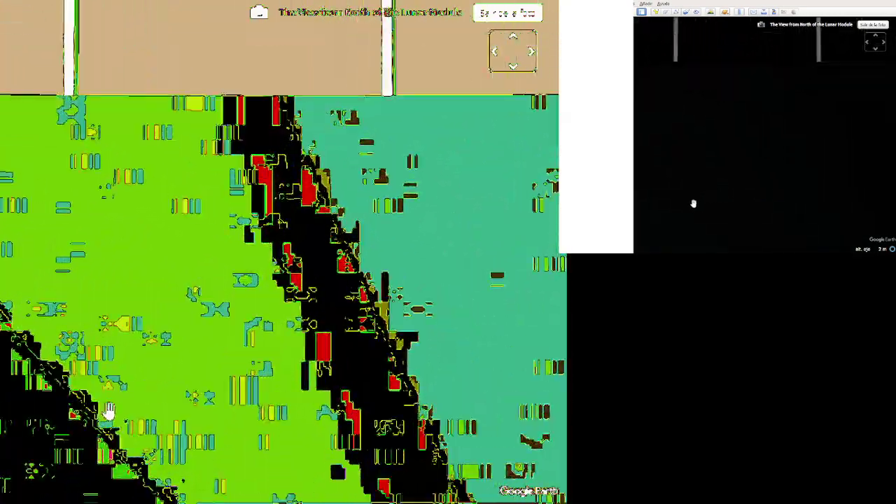
pyautogui.moveTo(110, 414); pyautogui.dragTo(294, 422)
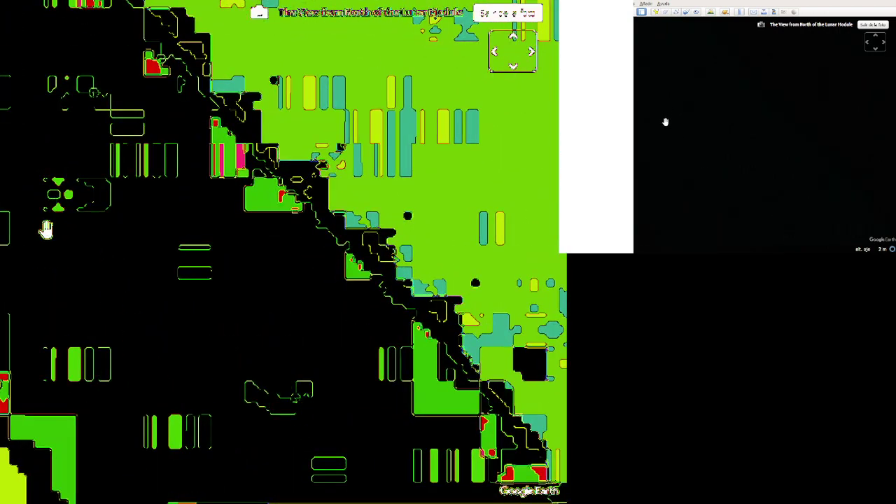
pyautogui.moveTo(70, 184); pyautogui.dragTo(257, 206)
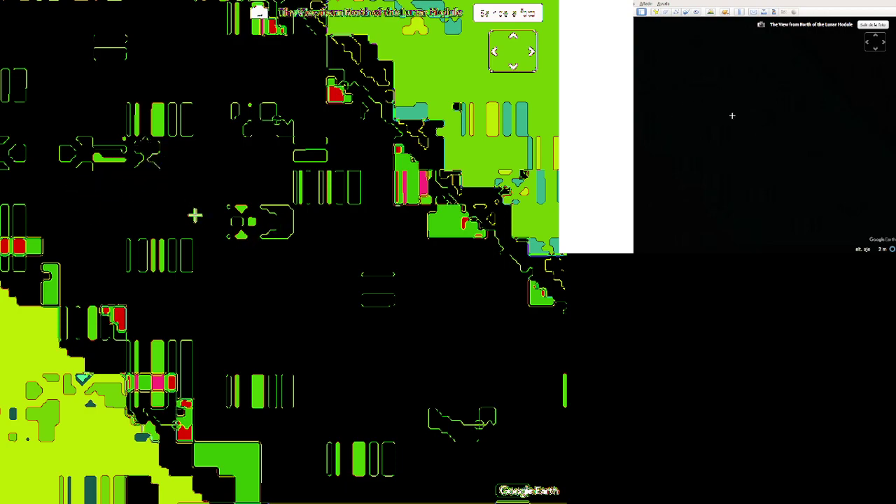
pyautogui.scroll(3, 195, 215)
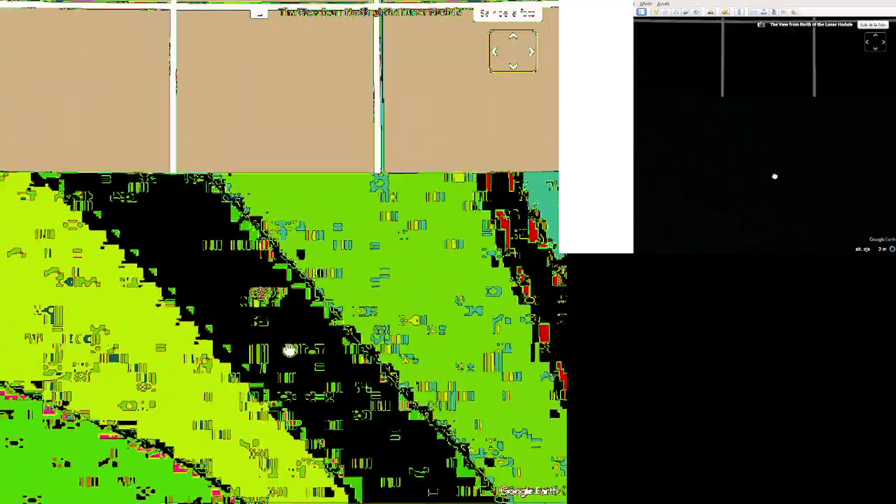
pyautogui.scroll(2, 185, 265)
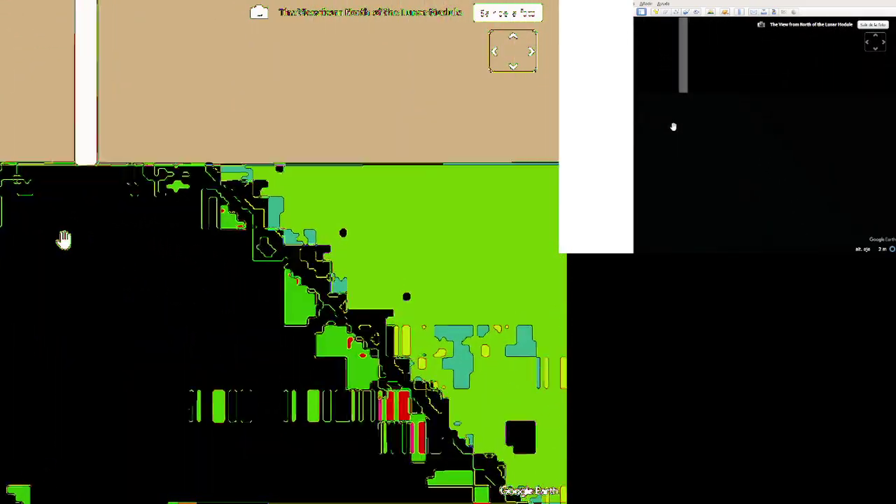
pyautogui.moveTo(62, 240); pyautogui.dragTo(198, 280)
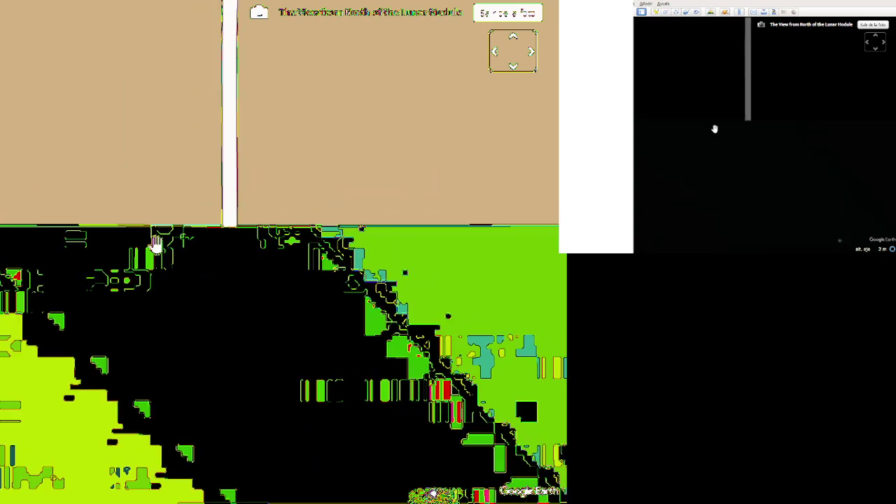
pyautogui.moveTo(156, 244); pyautogui.dragTo(203, 271)
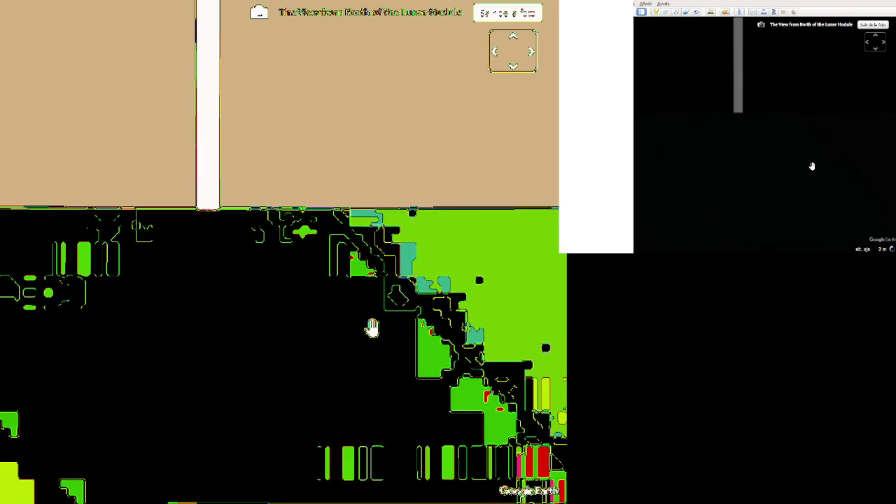
pyautogui.moveTo(438, 344); pyautogui.dragTo(60, 297)
pyautogui.scroll(5, 225, 340)
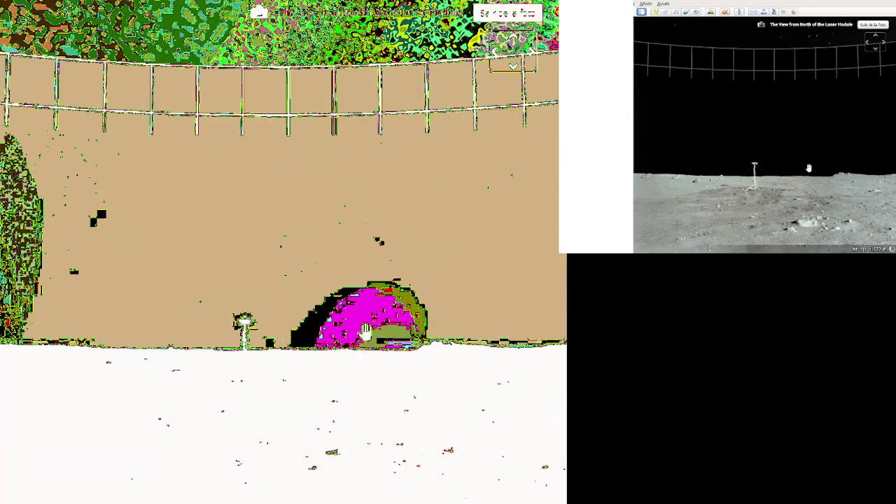
# Examine the magenta arch above the lunar horizon near the tripod at increasing magnification
pyautogui.moveTo(308, 336); pyautogui.dragTo(236, 322)
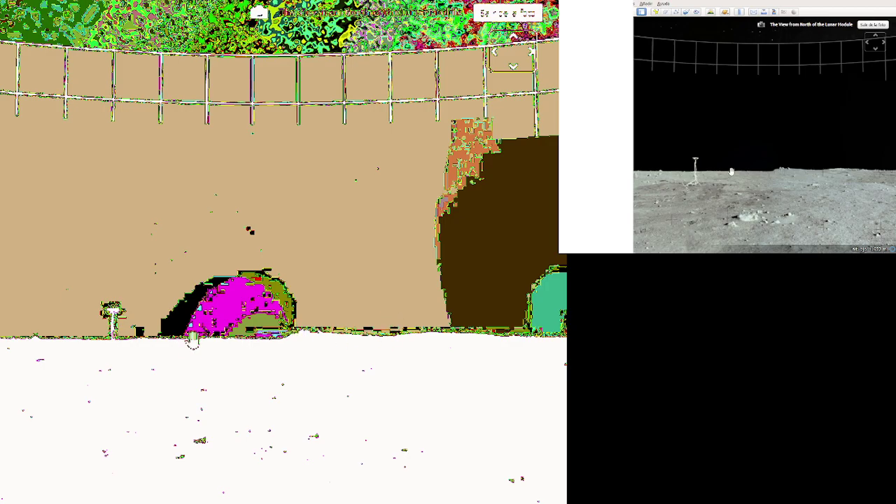
pyautogui.scroll(5, 199, 334)
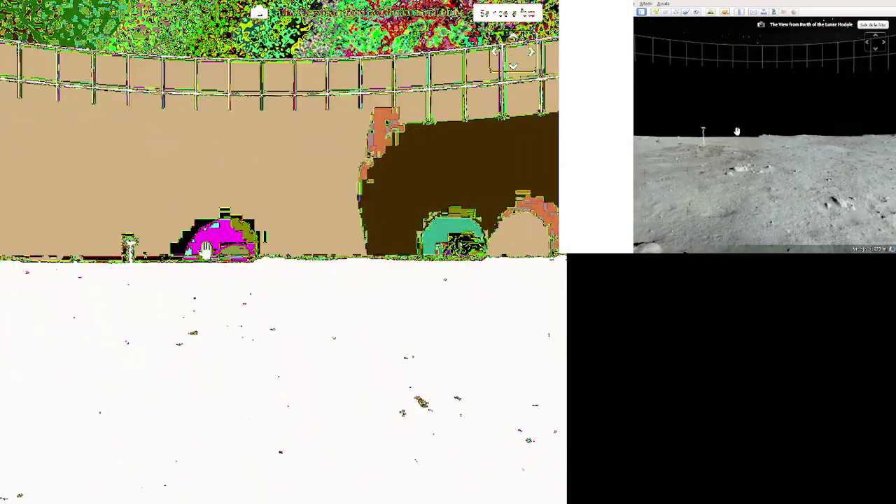
pyautogui.scroll(3, 212, 251)
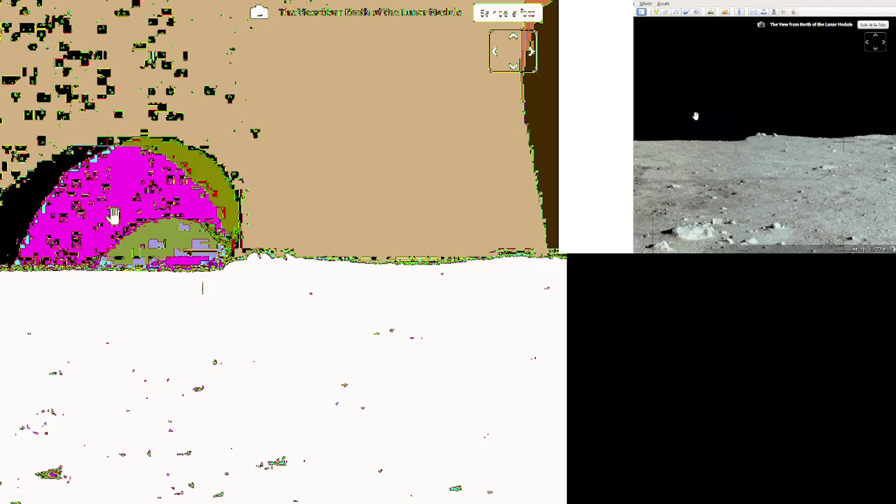
pyautogui.moveTo(120, 212); pyautogui.dragTo(278, 286)
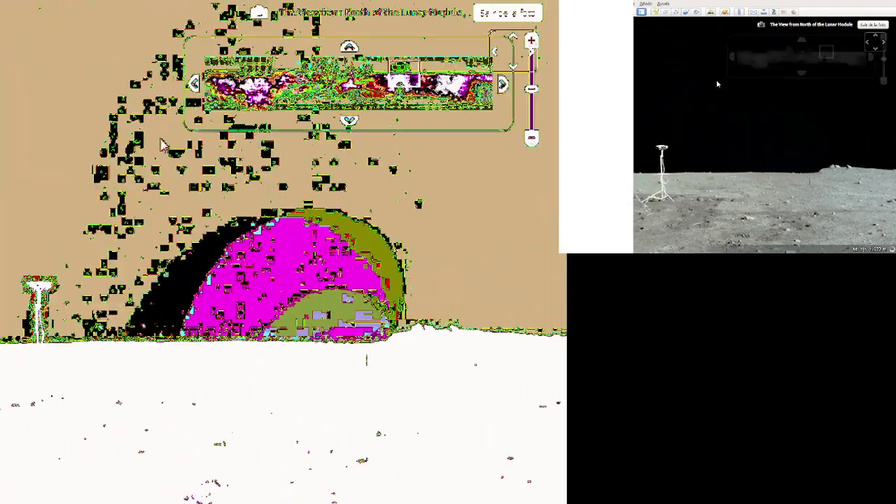
pyautogui.scroll(3, 205, 225)
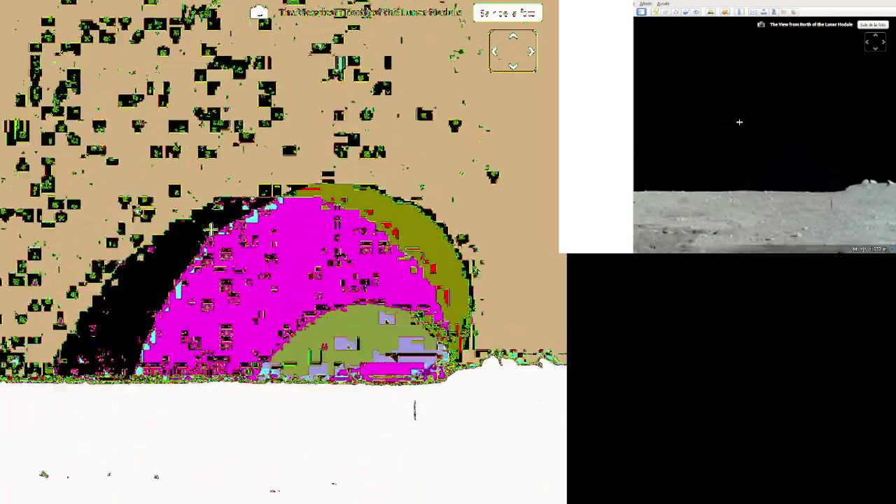
pyautogui.scroll(3, 221, 227)
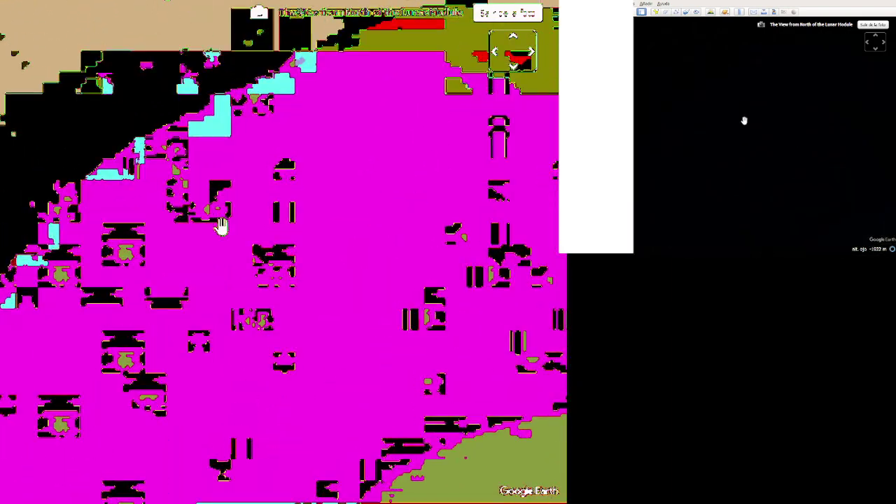
pyautogui.scroll(3, 151, 365)
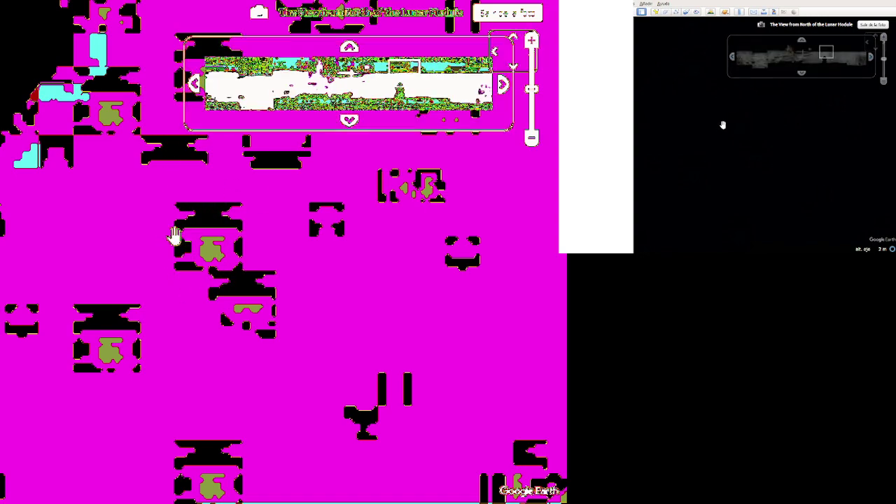
# Inspect the details inside the magenta arch from its upper edge down to the horizon and the inner green arch
pyautogui.moveTo(174, 236); pyautogui.dragTo(166, 354)
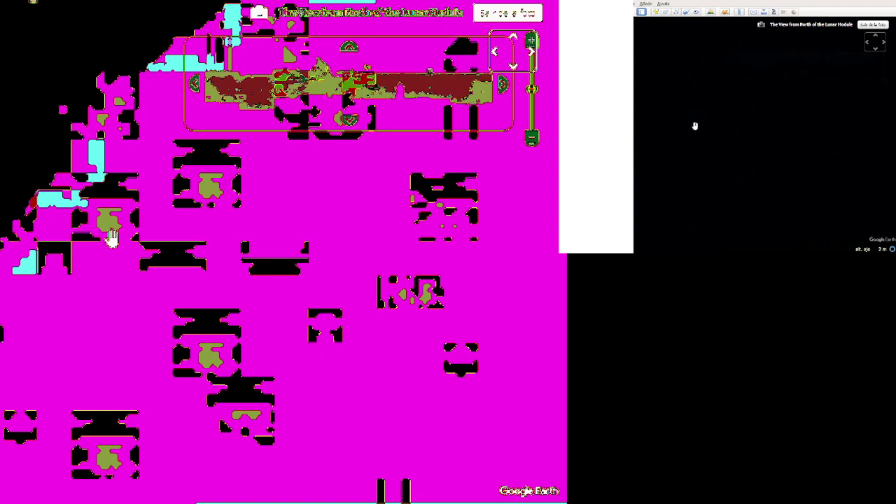
pyautogui.moveTo(146, 366); pyautogui.dragTo(158, 213)
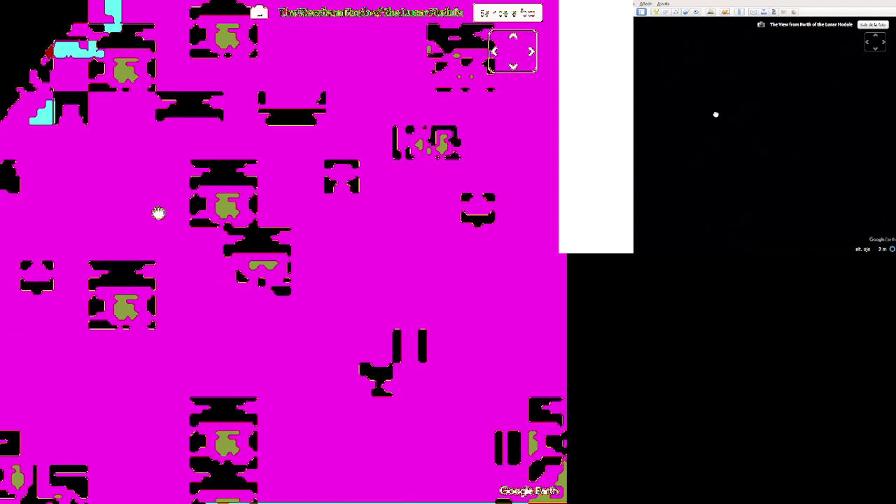
pyautogui.moveTo(217, 341); pyautogui.dragTo(218, 184)
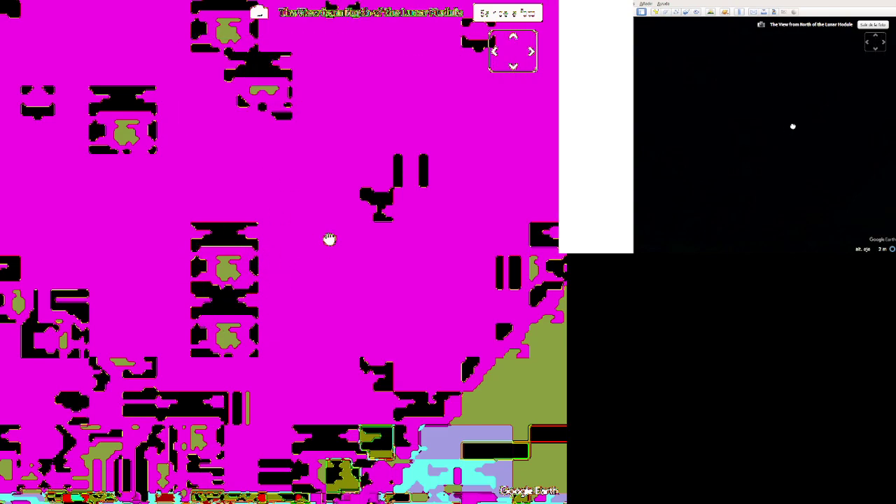
pyautogui.moveTo(330, 240); pyautogui.dragTo(253, 254)
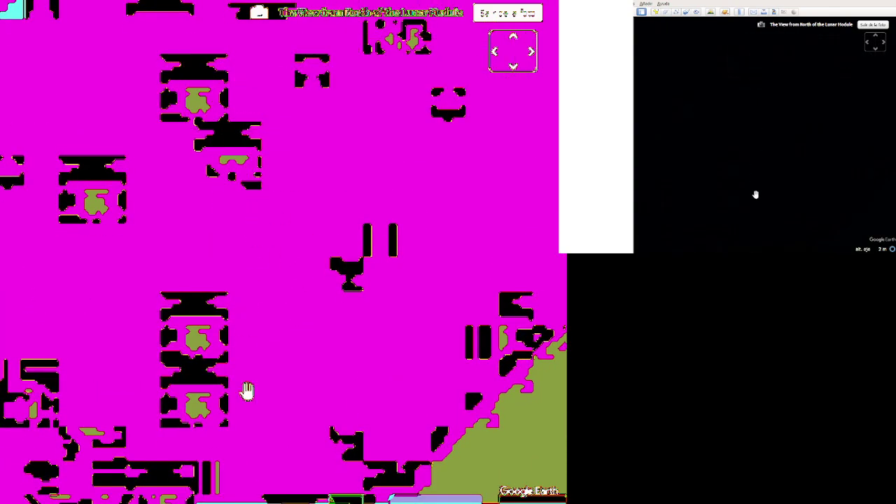
pyautogui.moveTo(246, 390); pyautogui.dragTo(272, 219)
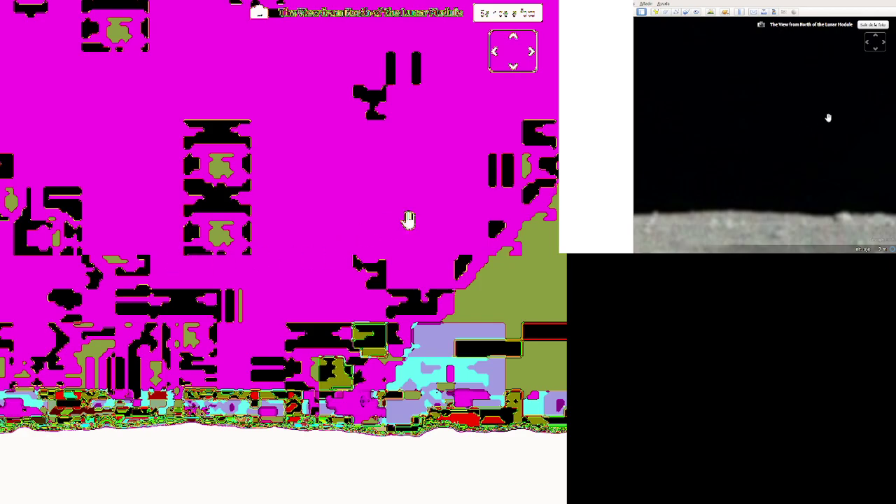
pyautogui.moveTo(408, 219); pyautogui.dragTo(91, 394)
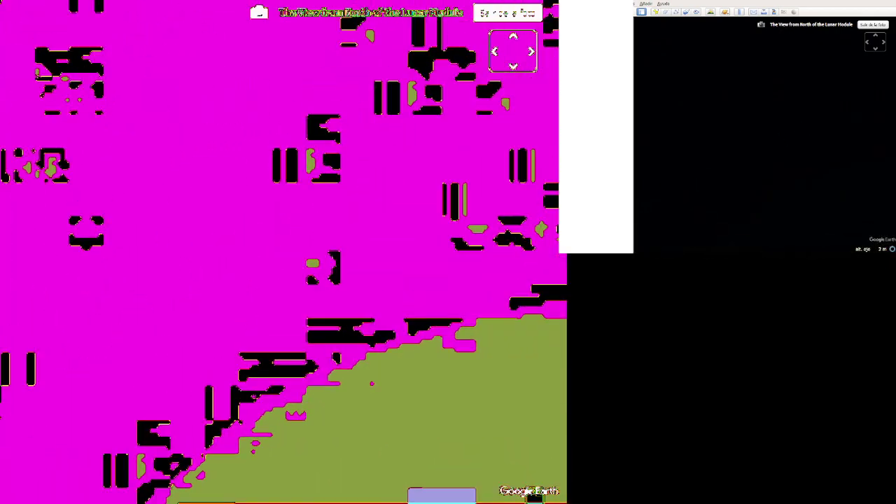
# Inspect the outer edge of the magenta arch and the olive band with red patches bordering it
pyautogui.moveTo(328, 217); pyautogui.dragTo(206, 238)
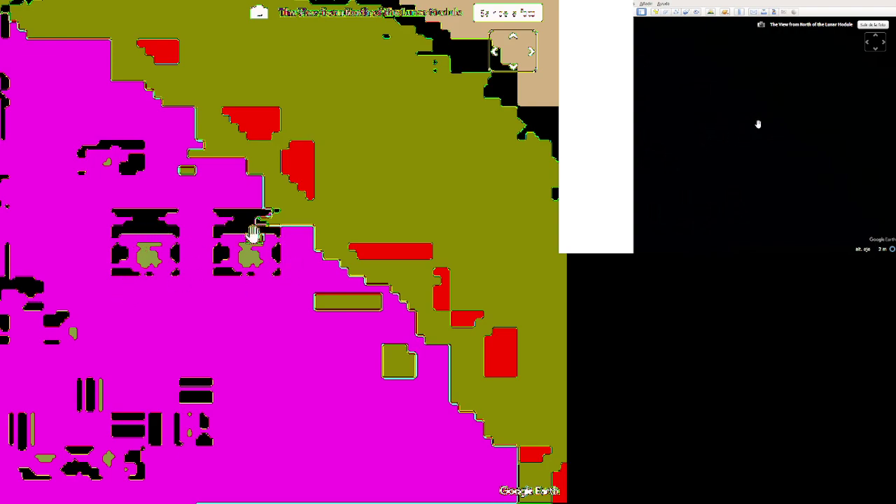
pyautogui.moveTo(254, 406); pyautogui.dragTo(300, 259)
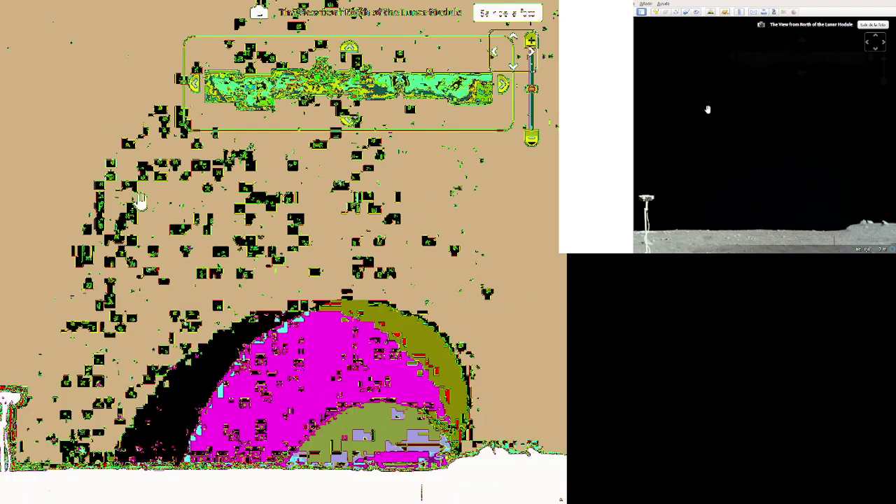
# Examine the scattered dark specks in the tan-coloured sky above the arch at several zoom levels
pyautogui.moveTo(434, 44)
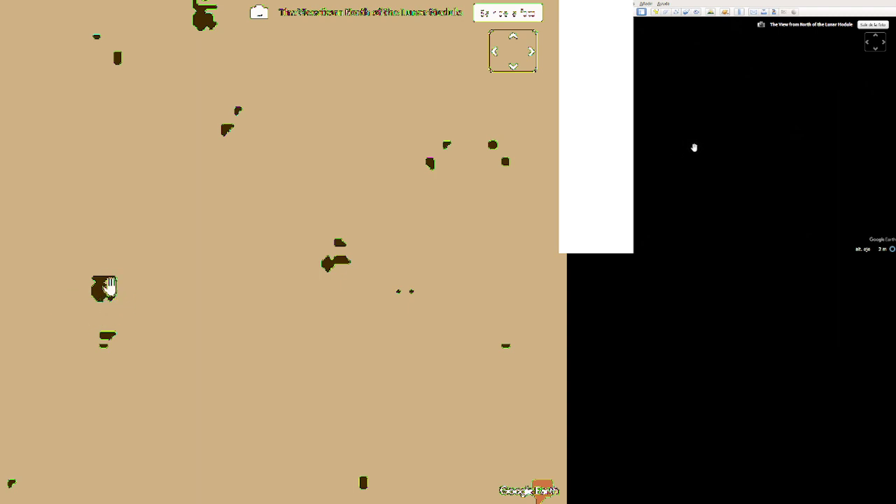
pyautogui.scroll(-2, 126, 284)
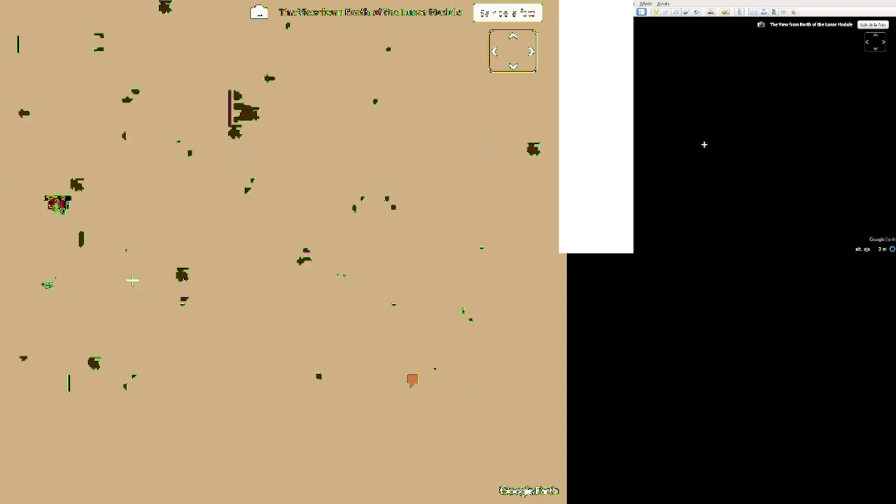
pyautogui.moveTo(126, 276); pyautogui.dragTo(251, 341)
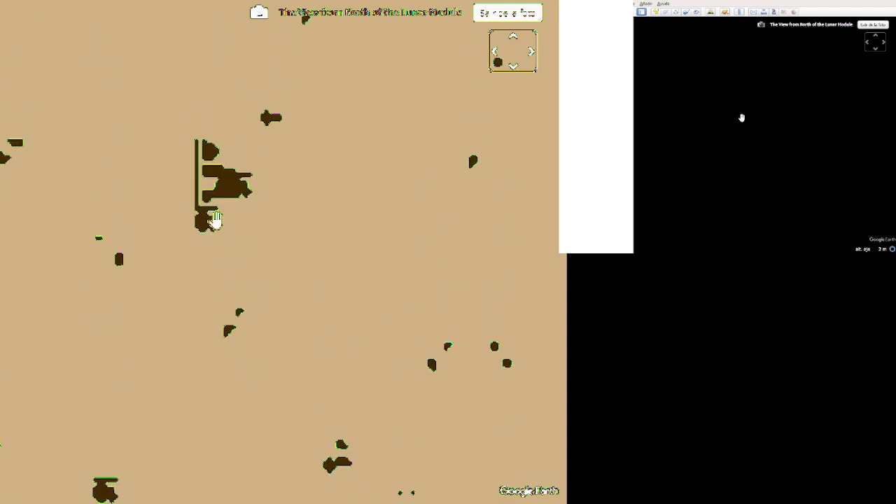
pyautogui.scroll(-2, 143, 258)
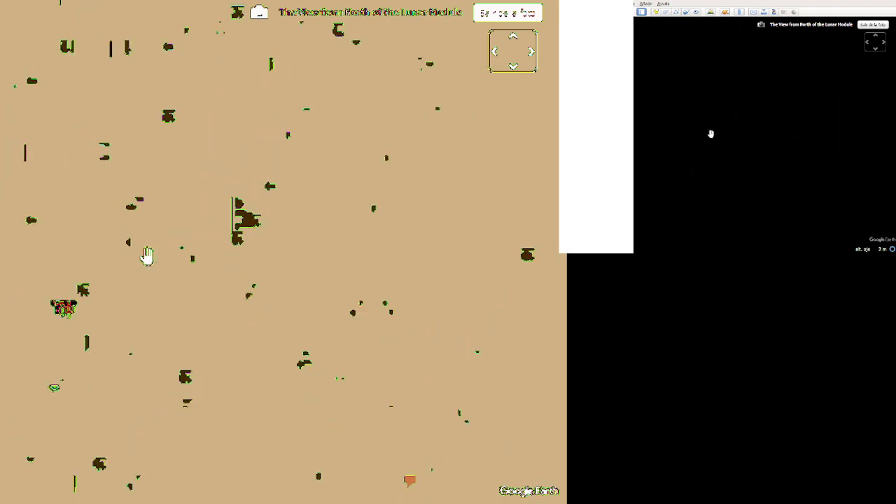
pyautogui.moveTo(130, 282); pyautogui.dragTo(208, 366)
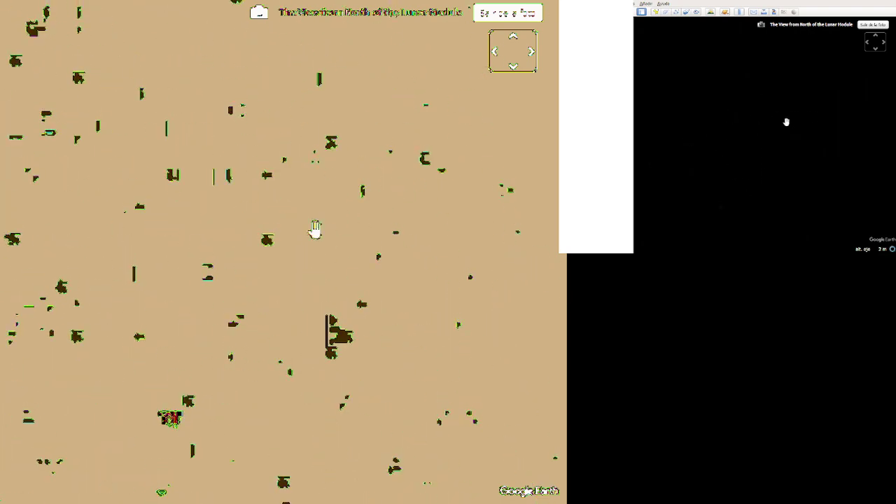
pyautogui.scroll(3, 266, 238)
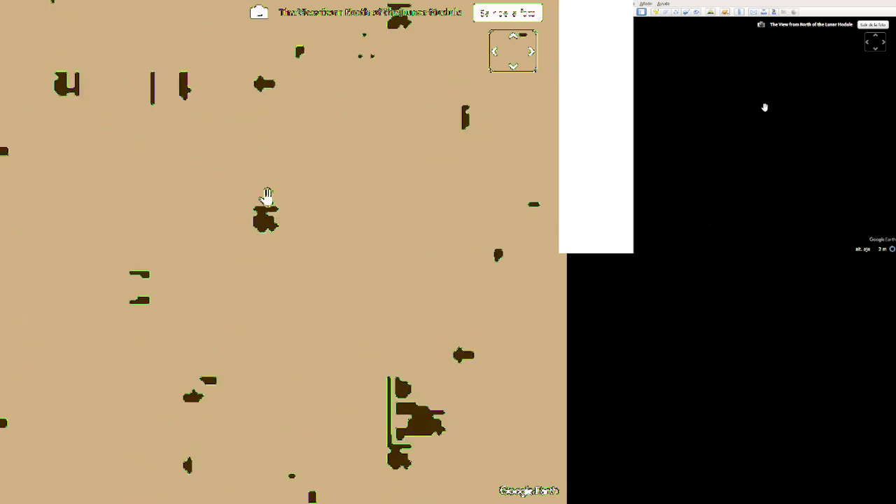
pyautogui.moveTo(192, 212); pyautogui.dragTo(361, 437)
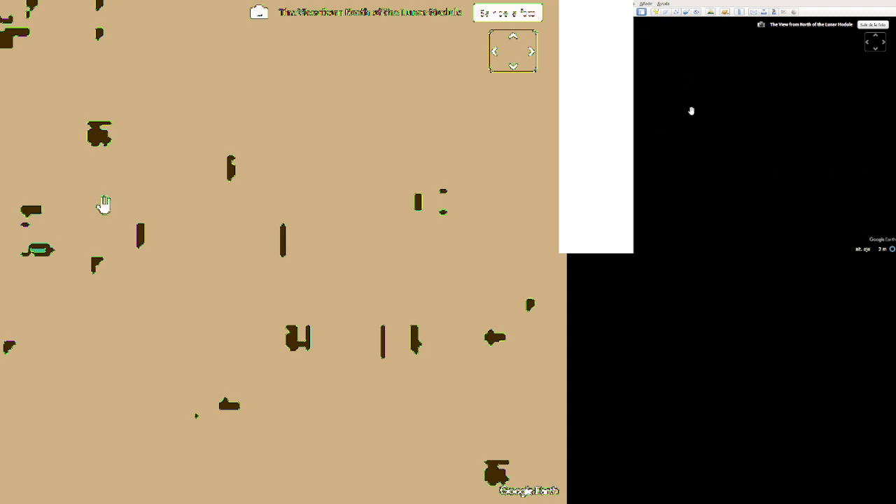
pyautogui.moveTo(160, 240); pyautogui.dragTo(273, 138)
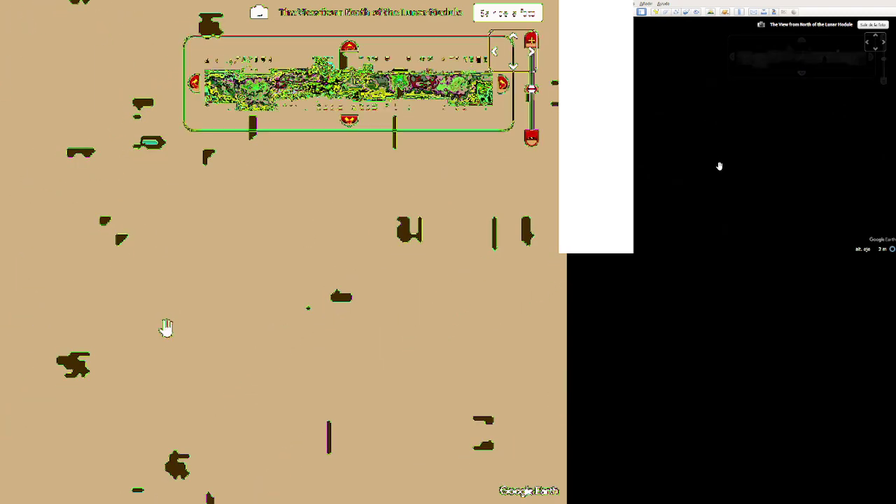
pyautogui.moveTo(166, 326); pyautogui.dragTo(206, 166)
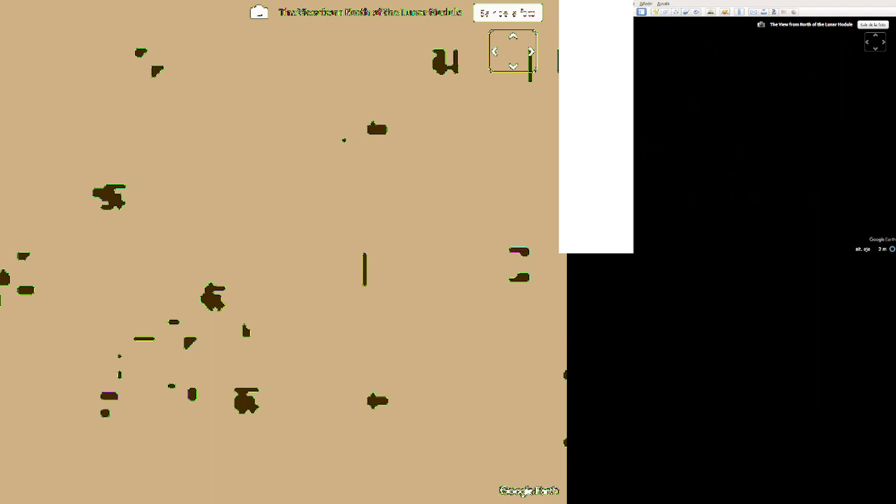
# Survey the filtered sky from the orange-edged brown area to the teal and tan arches along the lunar horizon
pyautogui.scroll(-3, 175, 226)
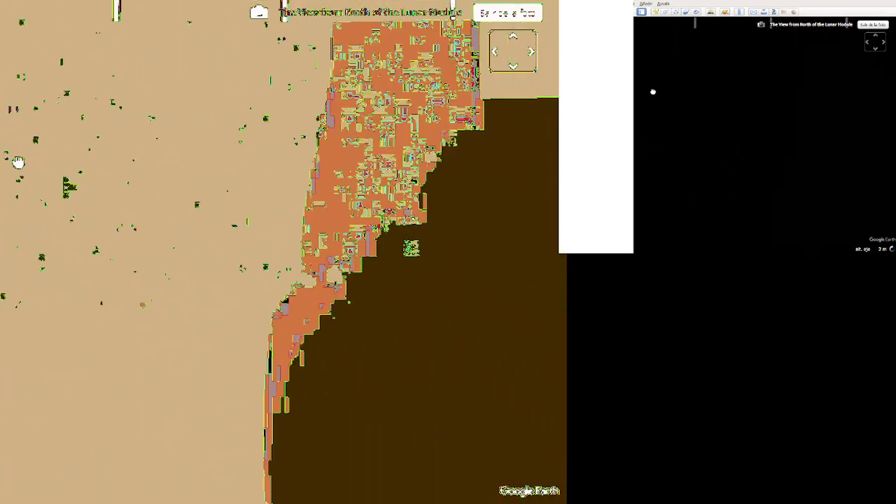
pyautogui.moveTo(154, 278); pyautogui.dragTo(37, 201)
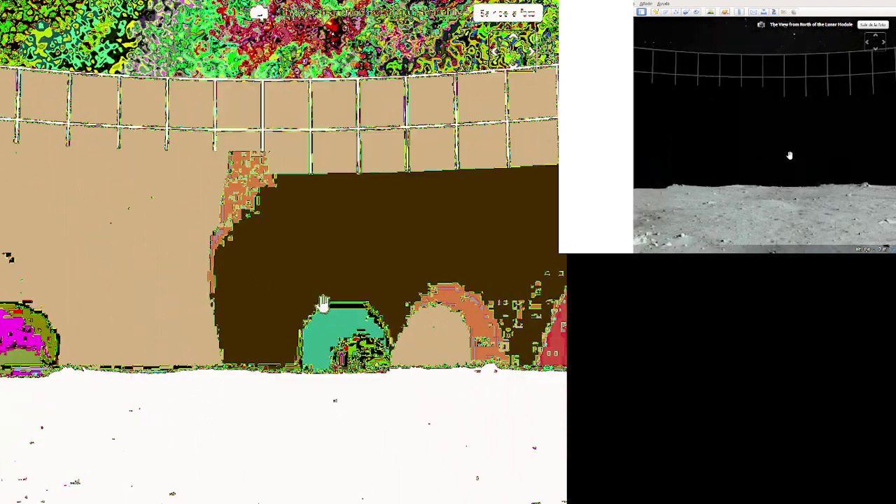
pyautogui.moveTo(323, 303); pyautogui.dragTo(86, 255)
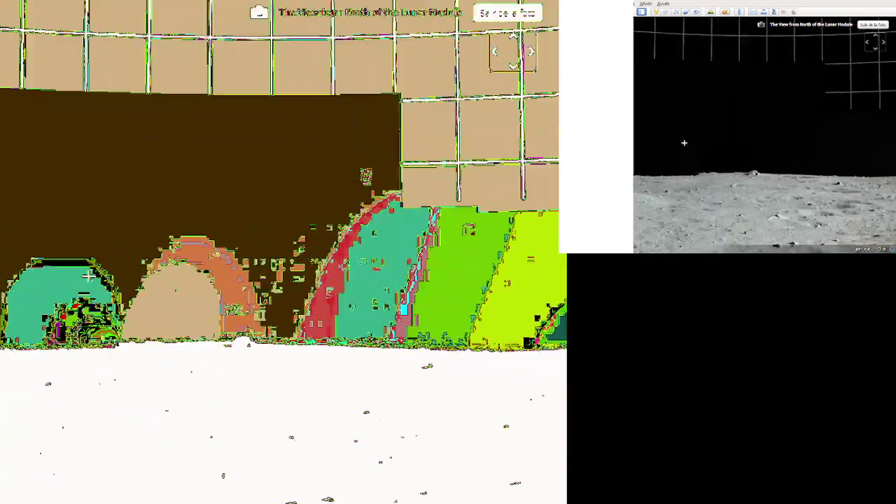
pyautogui.scroll(3, 88, 276)
pyautogui.moveTo(84, 260); pyautogui.dragTo(402, 226)
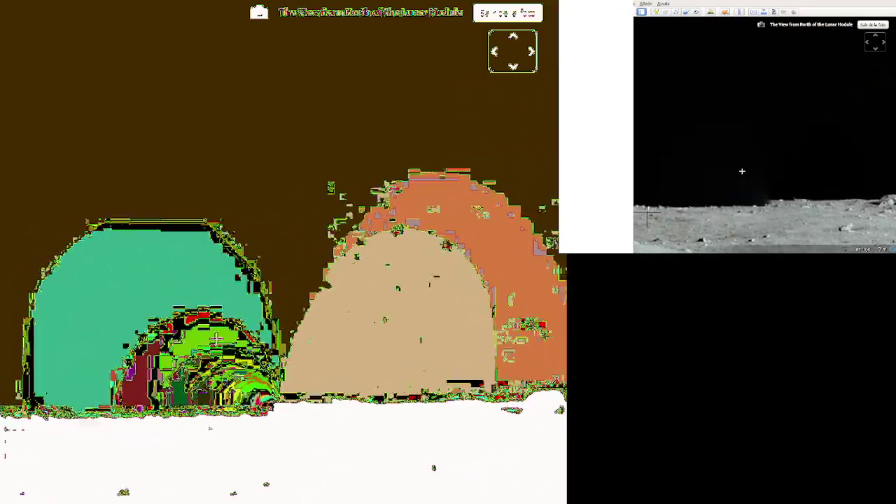
# Examine the teal arch and the green and dark red bands nested inside it at increasing magnification
pyautogui.scroll(5, 217, 340)
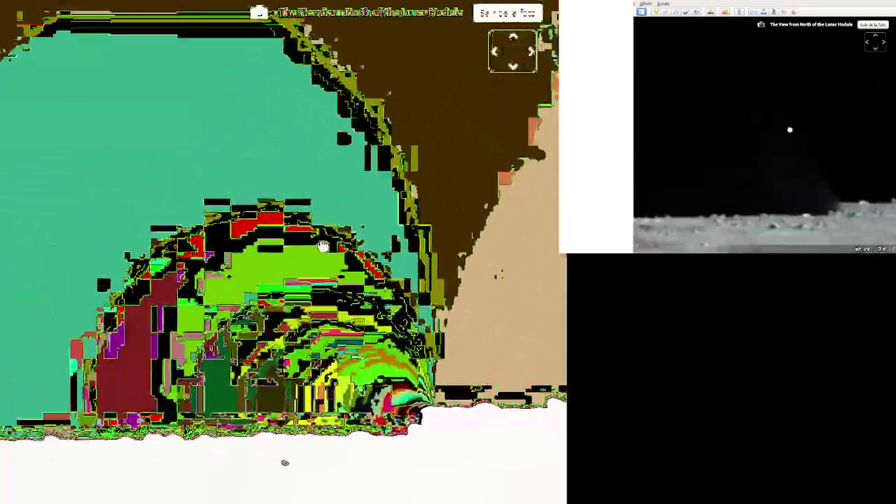
pyautogui.moveTo(324, 247); pyautogui.dragTo(364, 273)
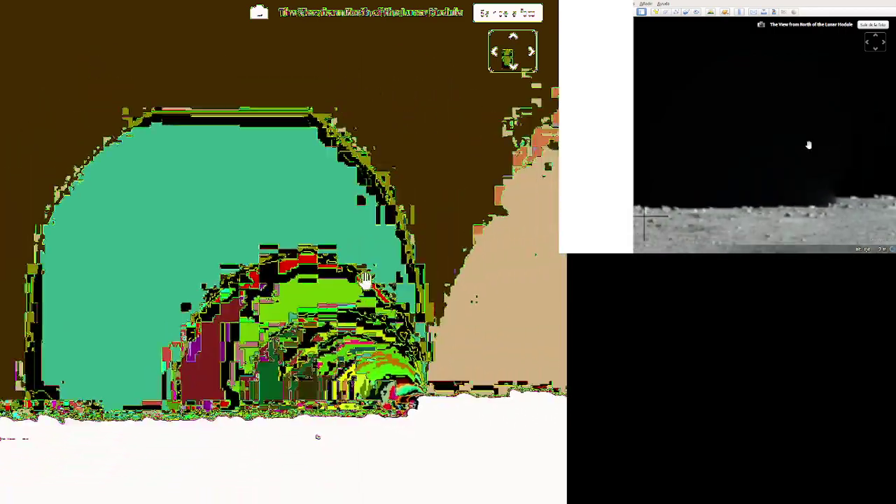
pyautogui.scroll(-5, 364, 278)
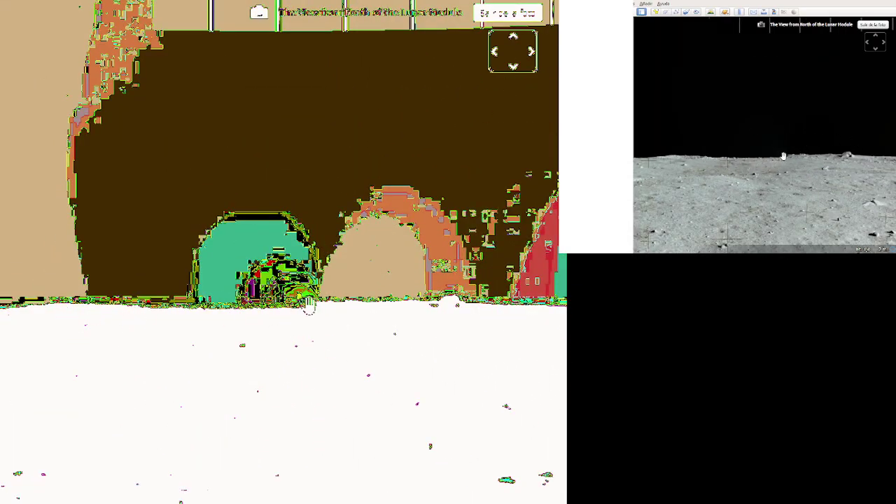
pyautogui.scroll(5, 311, 306)
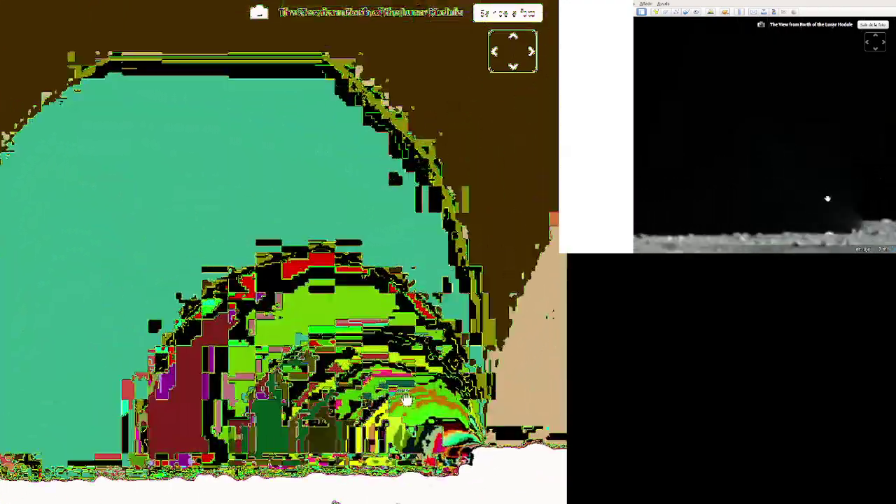
pyautogui.scroll(-3, 406, 399)
pyautogui.scroll(5, 401, 336)
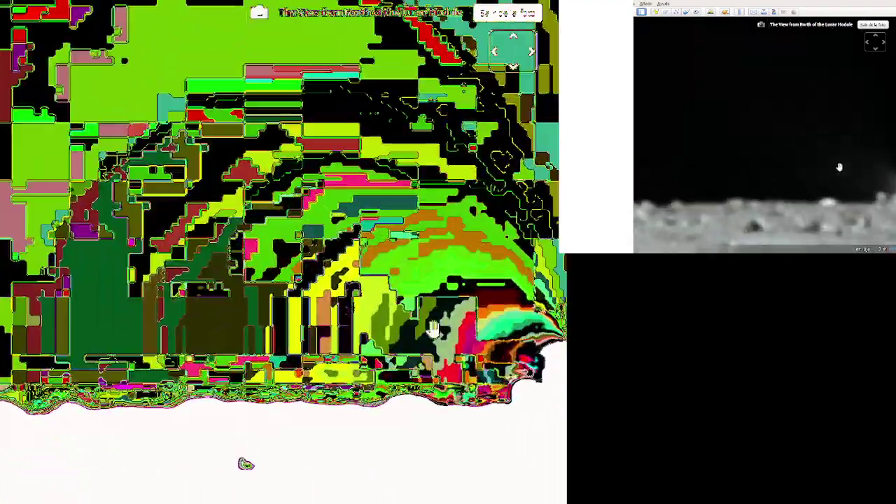
# Inspect the point where the nested coloured arches converge on the lunar horizon, and the arch edge above it
pyautogui.moveTo(434, 329); pyautogui.dragTo(262, 236)
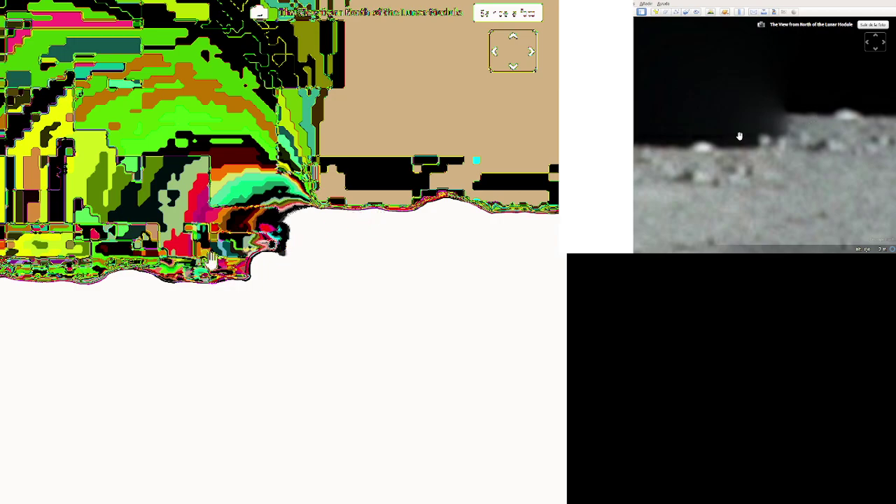
pyautogui.click(306, 261)
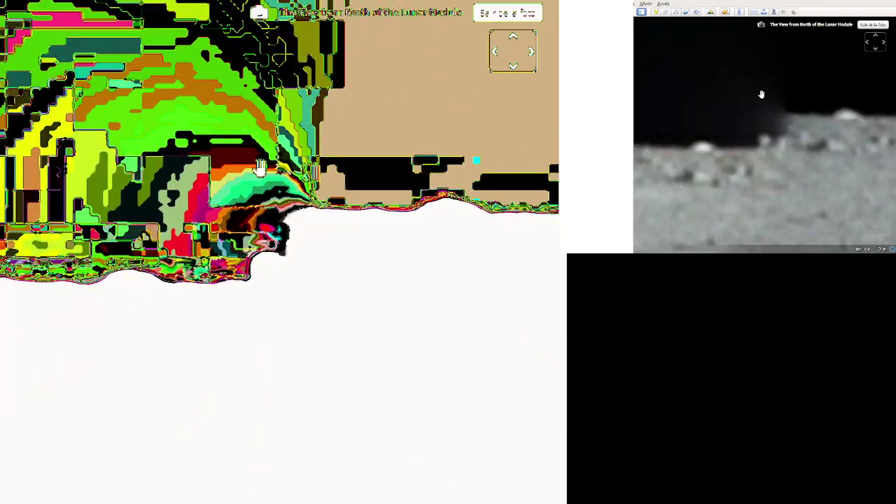
pyautogui.moveTo(259, 168); pyautogui.dragTo(199, 347)
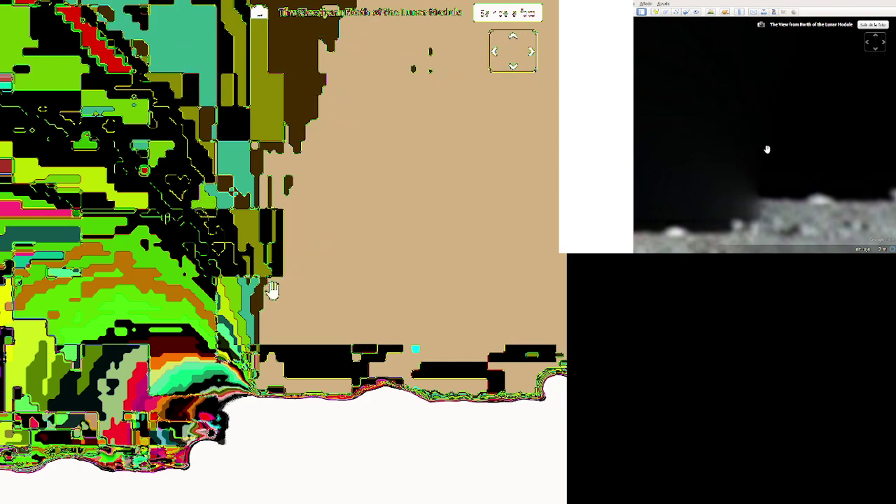
pyautogui.click(317, 269)
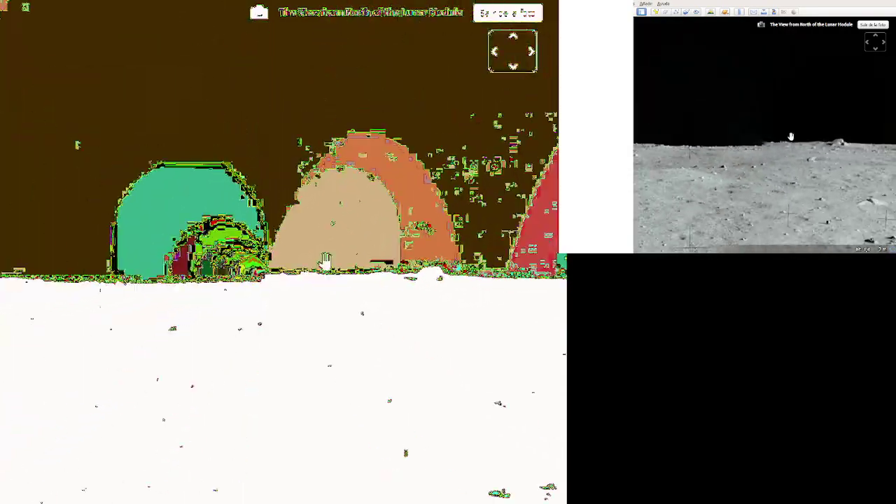
# Examine the tan arch with its orange outer band and the boulder on the horizon beneath it
pyautogui.moveTo(343, 234); pyautogui.dragTo(236, 257)
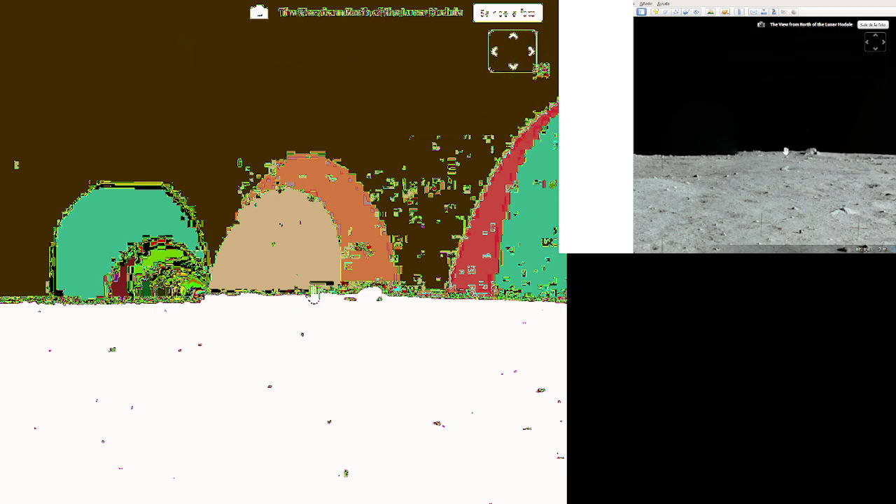
pyautogui.doubleClick(359, 287)
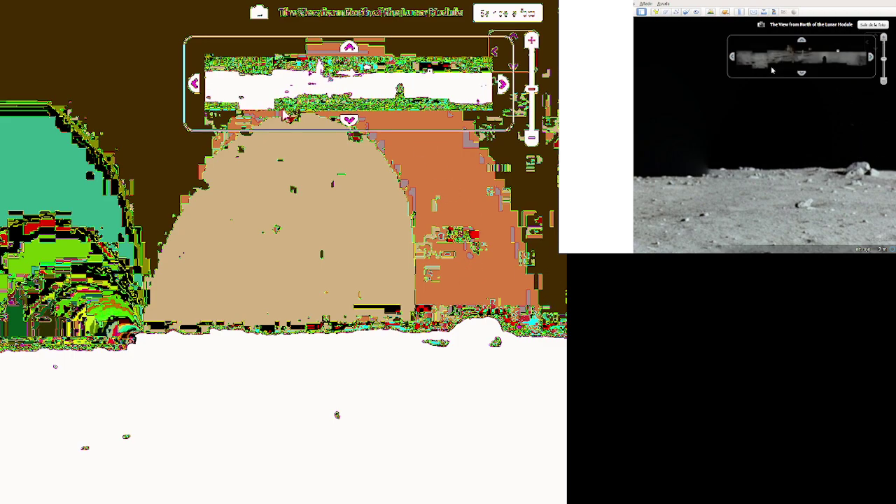
pyautogui.moveTo(326, 282); pyautogui.dragTo(201, 315)
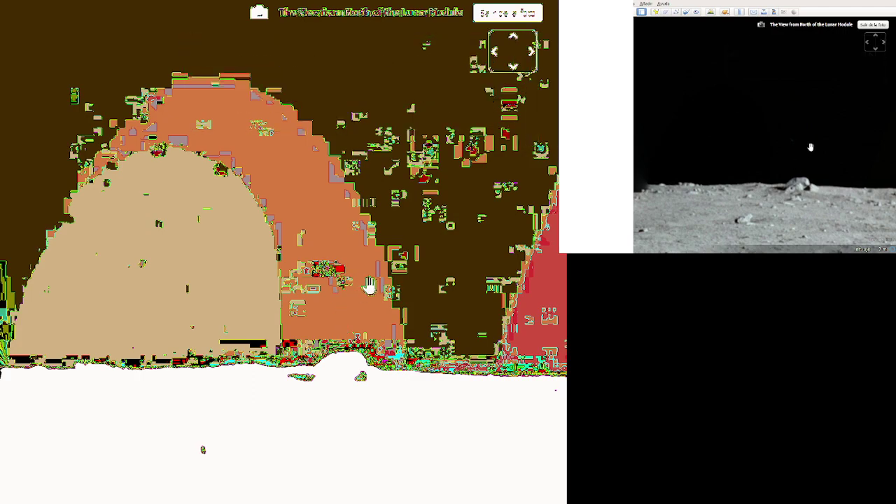
pyautogui.scroll(5, 338, 408)
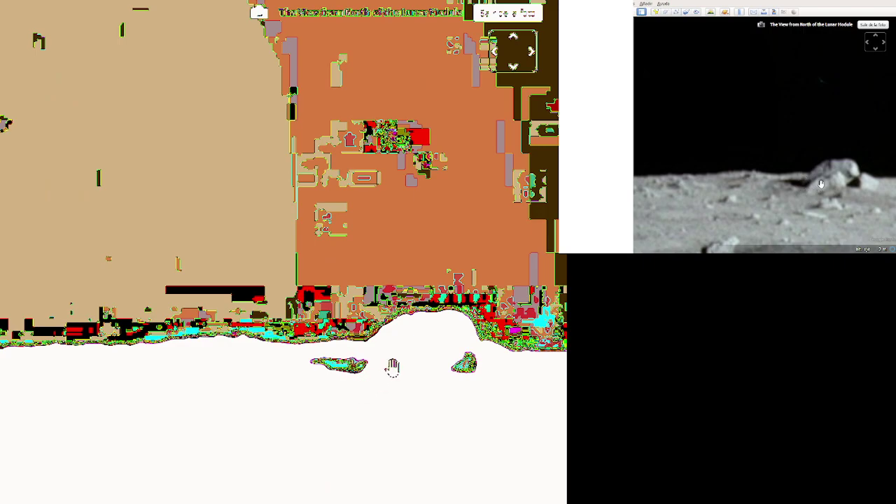
pyautogui.scroll(3, 376, 420)
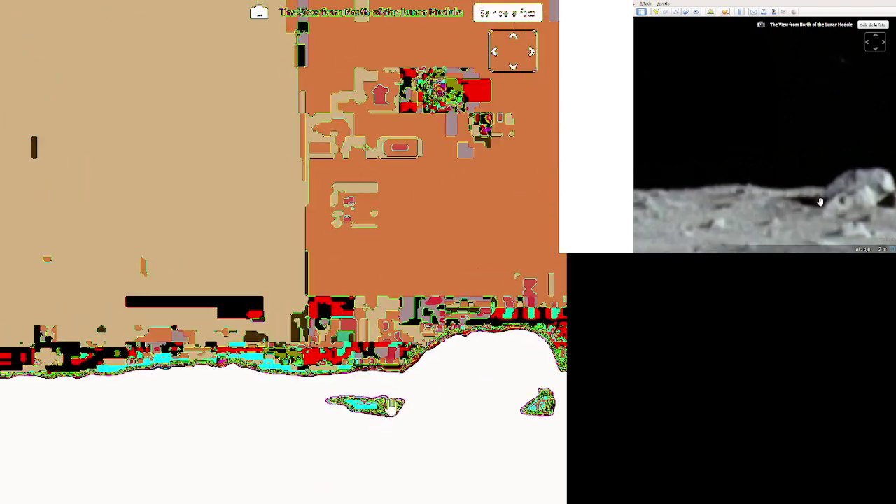
pyautogui.moveTo(392, 417); pyautogui.dragTo(270, 266)
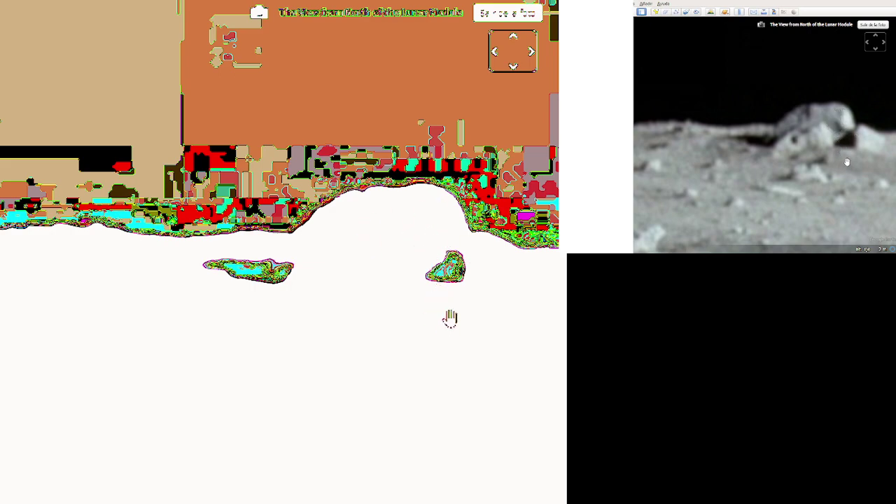
pyautogui.click(474, 250)
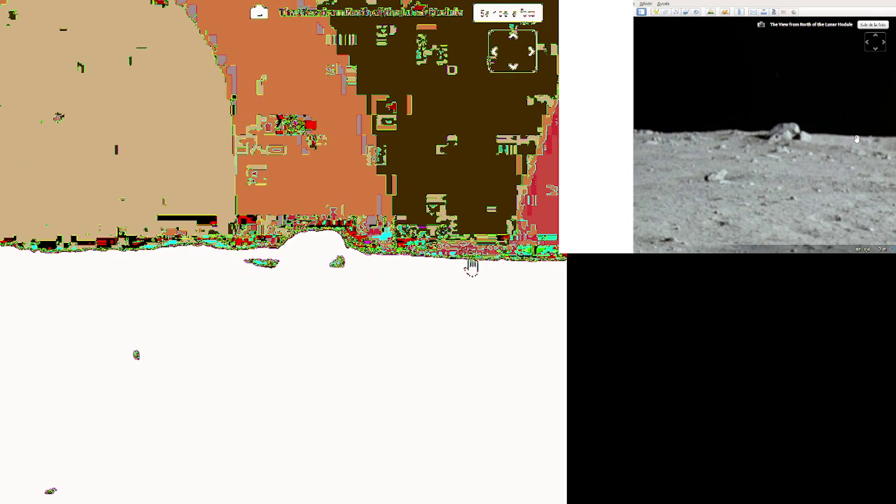
# Inspect the block patterns in the brown sky area along the edge of the red band
pyautogui.moveTo(437, 206); pyautogui.dragTo(168, 359)
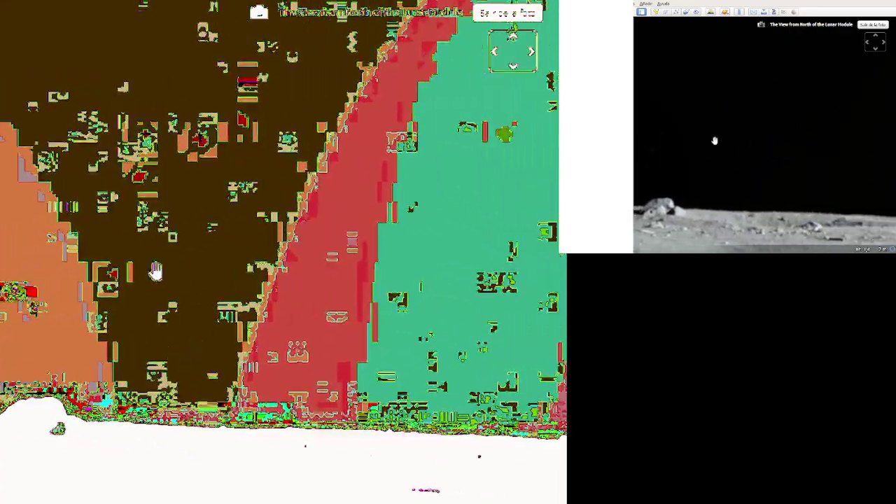
pyautogui.click(154, 272)
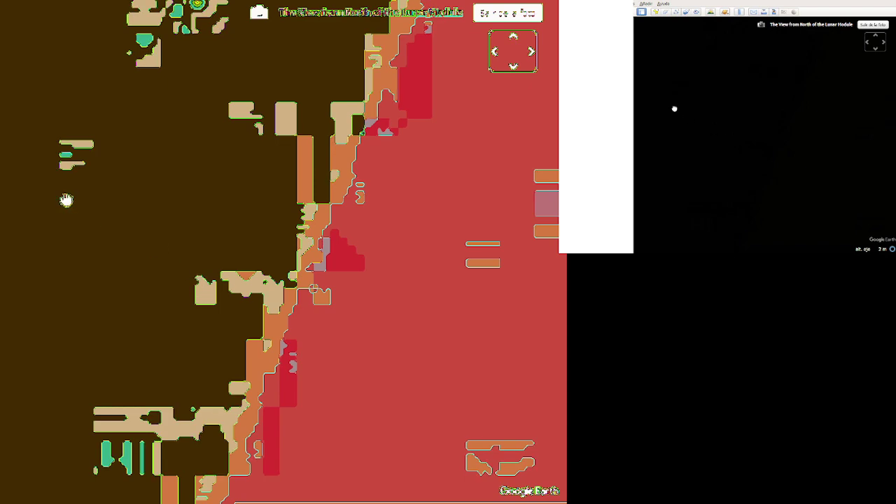
pyautogui.moveTo(66, 201); pyautogui.dragTo(175, 227)
pyautogui.moveTo(82, 246); pyautogui.dragTo(208, 243)
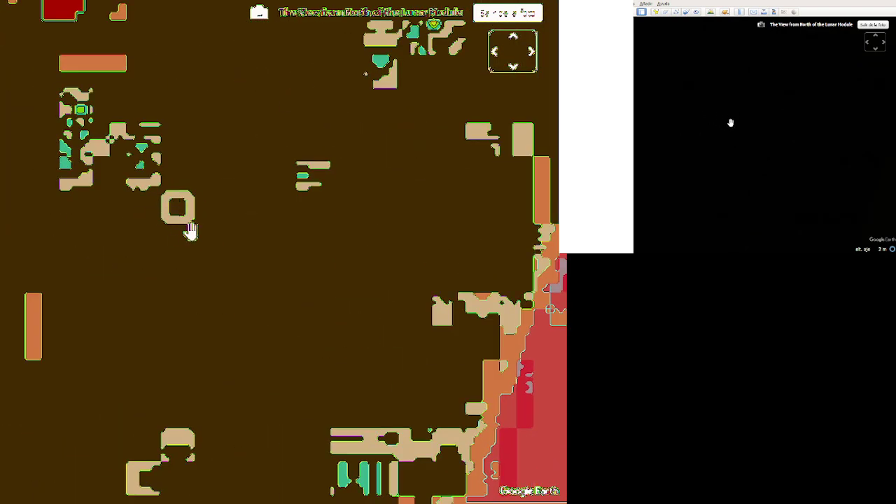
pyautogui.moveTo(216, 381); pyautogui.dragTo(198, 260)
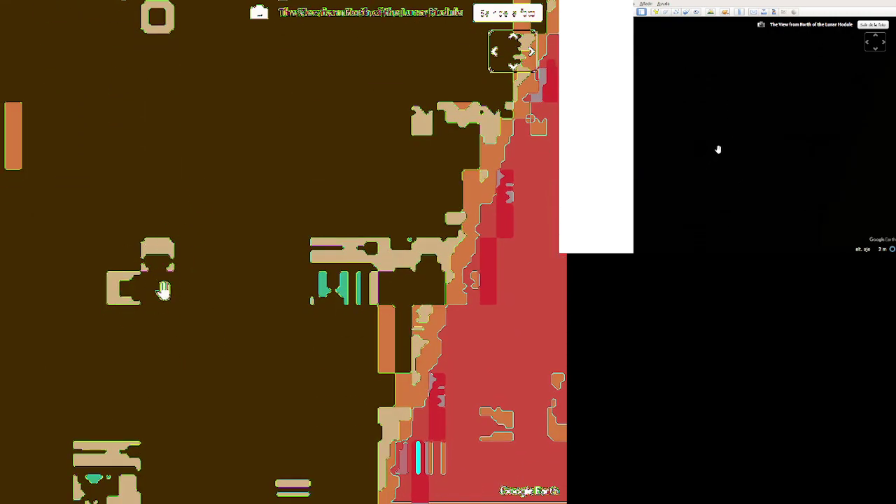
# Inspect the horizon beneath the brown sky area and the coloured arches standing on either side of it
pyautogui.moveTo(209, 358); pyautogui.dragTo(264, 146)
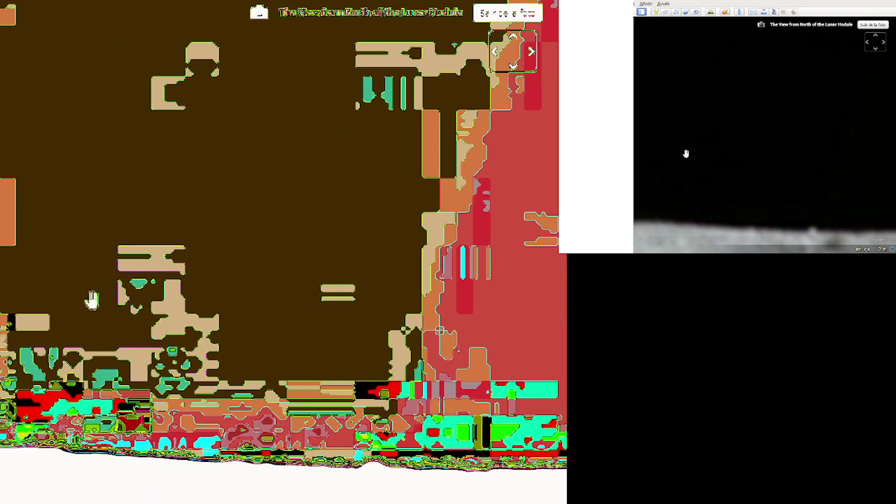
pyautogui.scroll(-3, 298, 276)
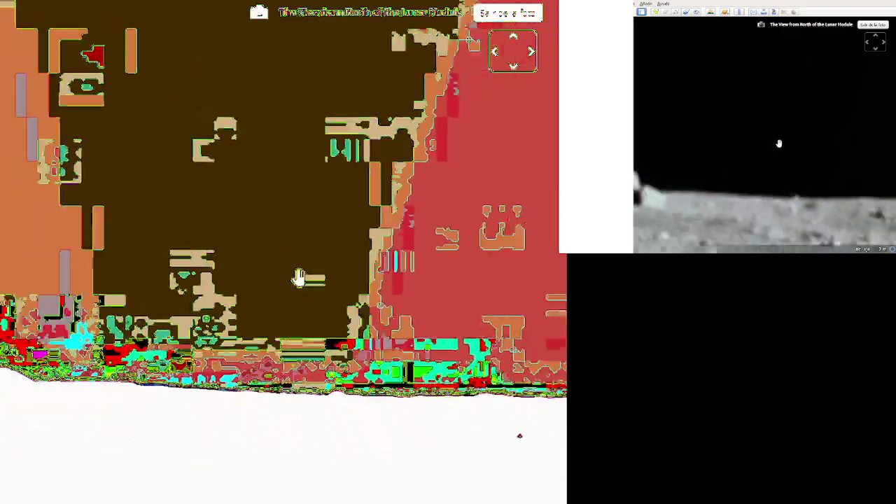
pyautogui.scroll(2, 367, 138)
pyautogui.scroll(-3, 330, 180)
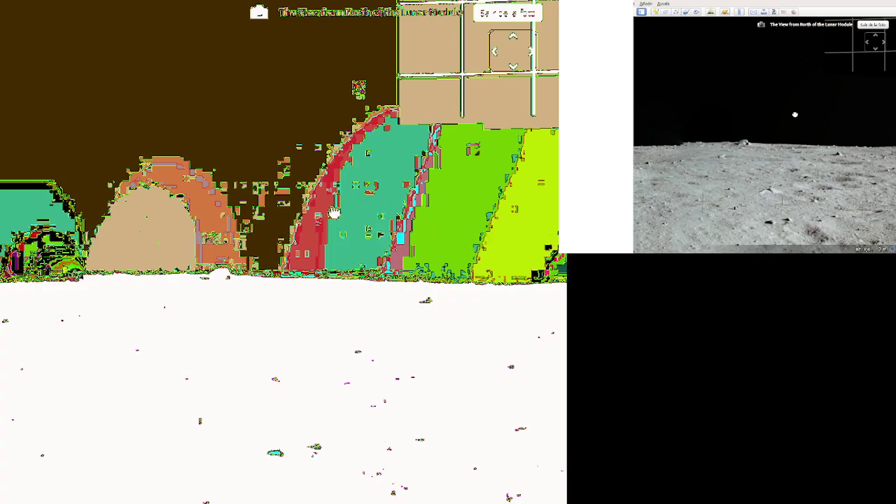
# Examine the yellow and green bands below the sky grid and the small nested arch at their base
pyautogui.moveTo(337, 213); pyautogui.dragTo(81, 372)
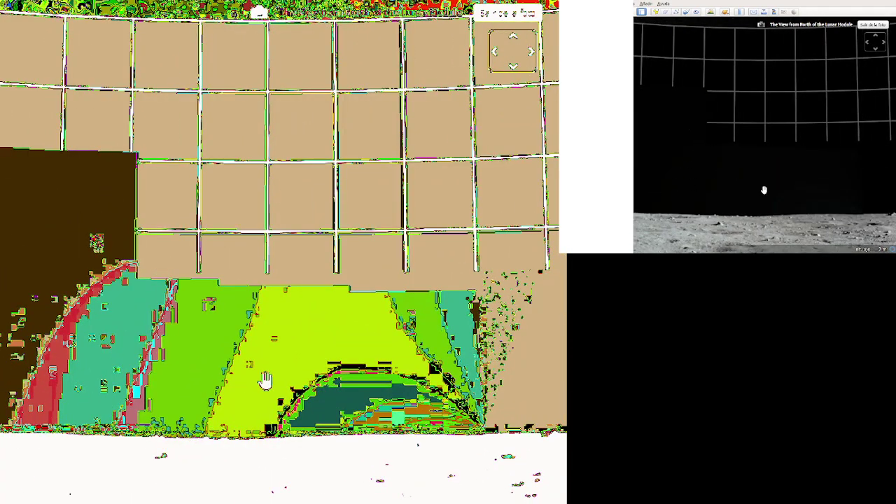
pyautogui.moveTo(350, 378); pyautogui.dragTo(268, 350)
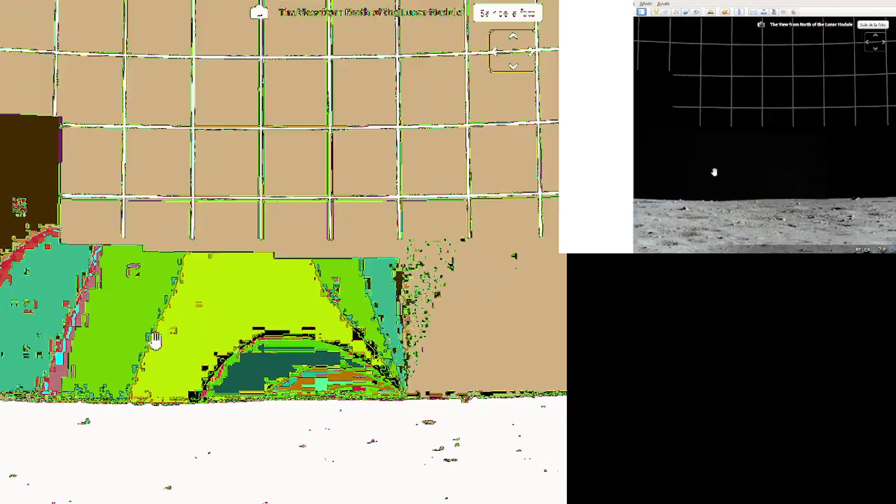
pyautogui.moveTo(100, 350); pyautogui.dragTo(294, 413)
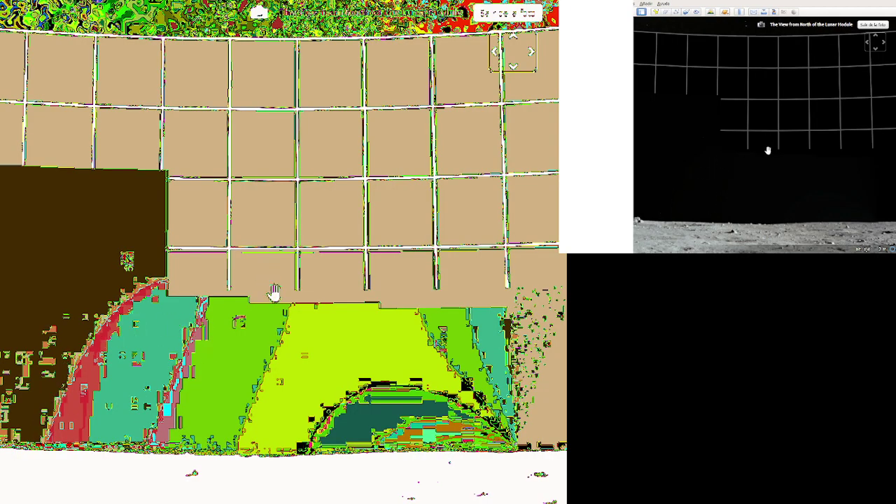
# Survey the full panorama around the lunar module, from the gridded sky and coloured arches to the magenta arch on the horizon
pyautogui.scroll(-5, 416, 366)
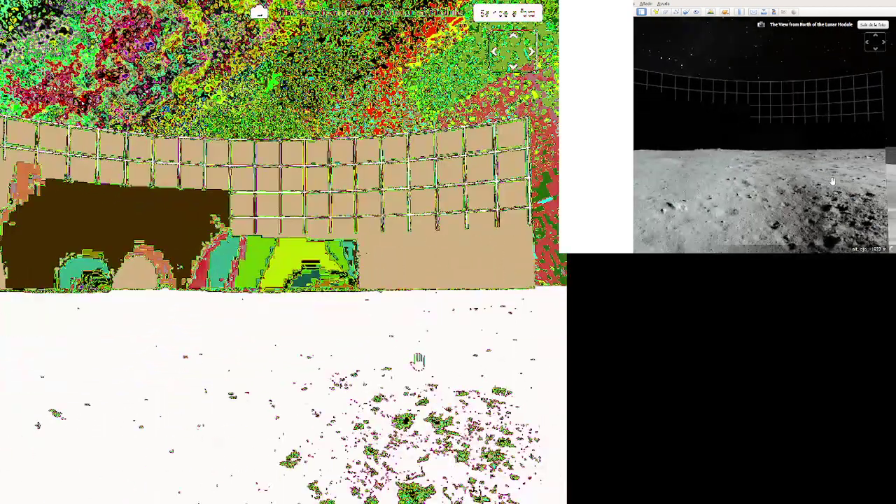
pyautogui.moveTo(301, 420); pyautogui.dragTo(390, 280)
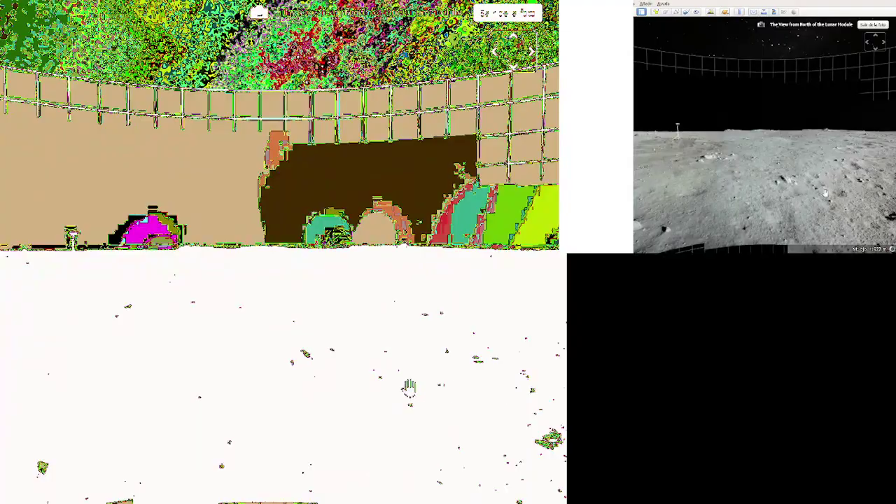
pyautogui.moveTo(328, 376); pyautogui.dragTo(446, 346)
pyautogui.moveTo(275, 338); pyautogui.dragTo(330, 344)
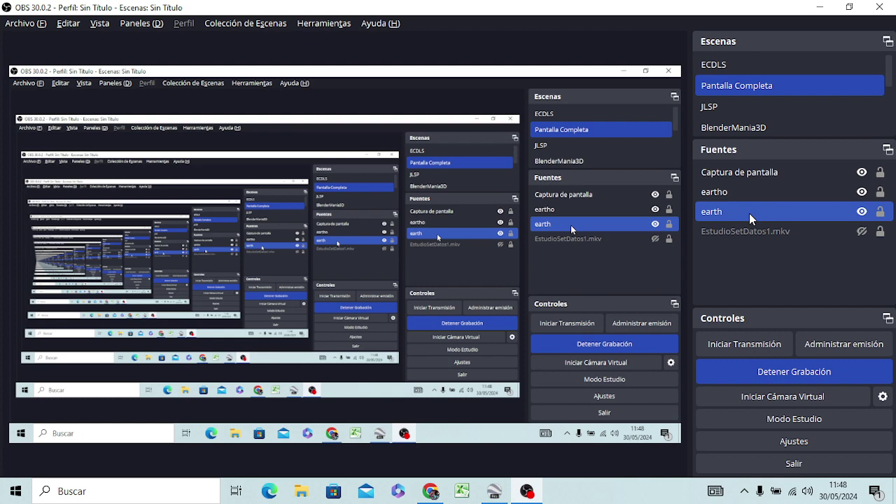
# Open the filters of the earth source in OBS Studio and turn off Sentinel and JLSPSummerKarla
pyautogui.rightClick(751, 219)
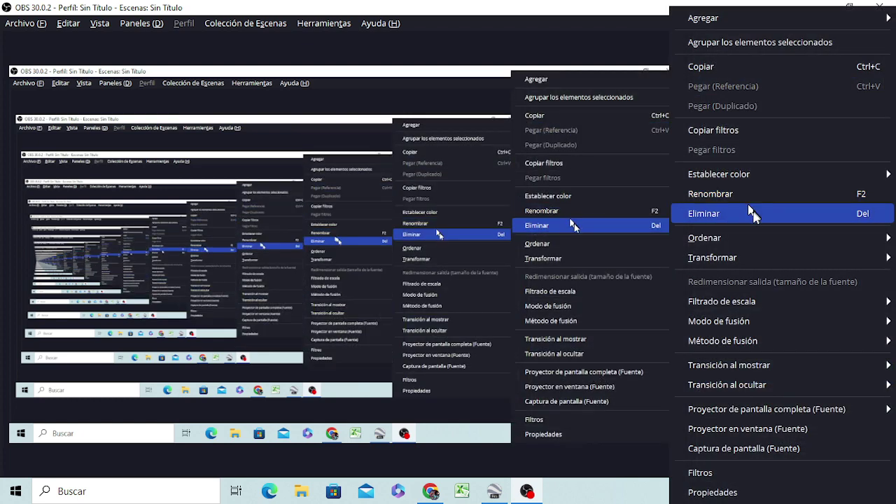
pyautogui.click(743, 475)
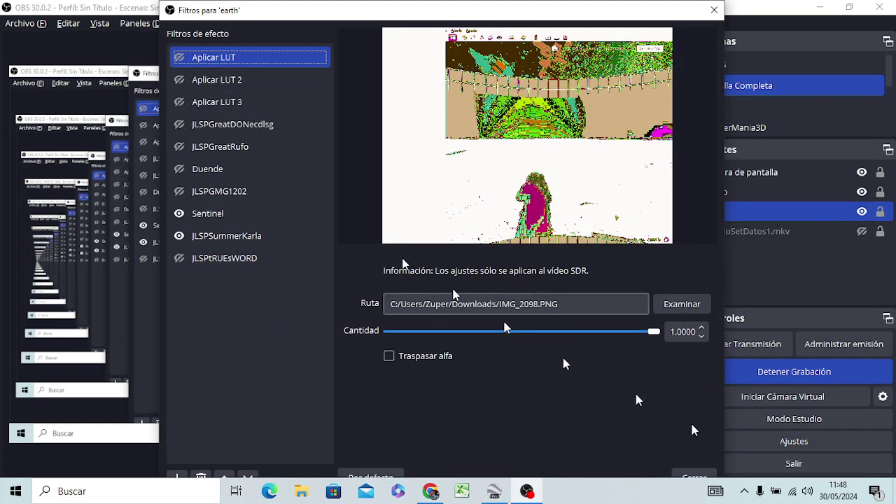
pyautogui.click(179, 214)
pyautogui.click(179, 236)
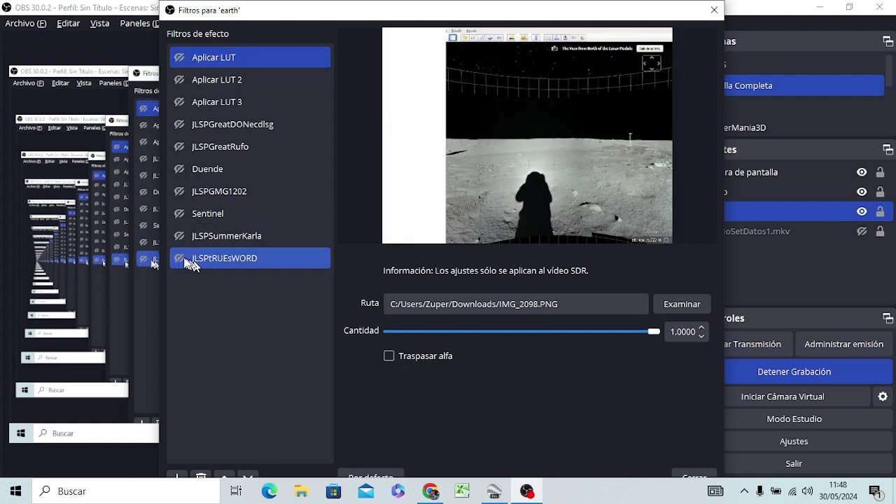
# Turn on the JLSPtRUEsWORD filter and combine it with the Sentinel filter
pyautogui.click(180, 259)
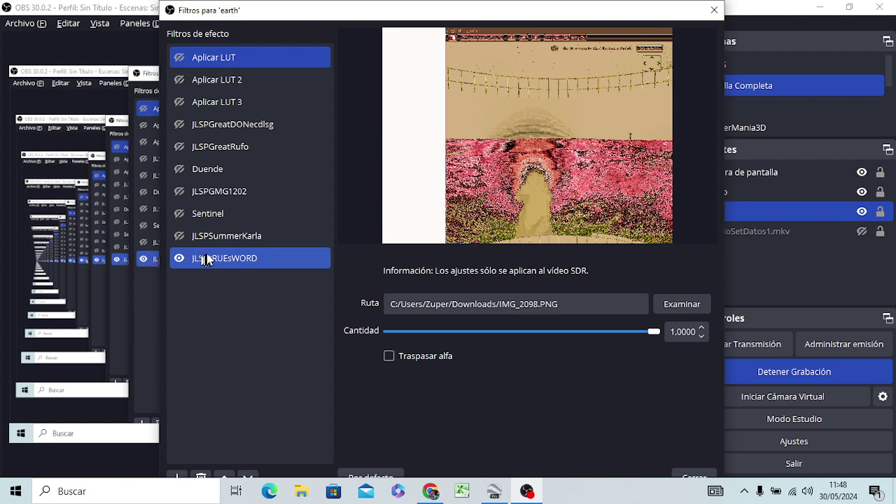
pyautogui.click(199, 216)
pyautogui.click(182, 218)
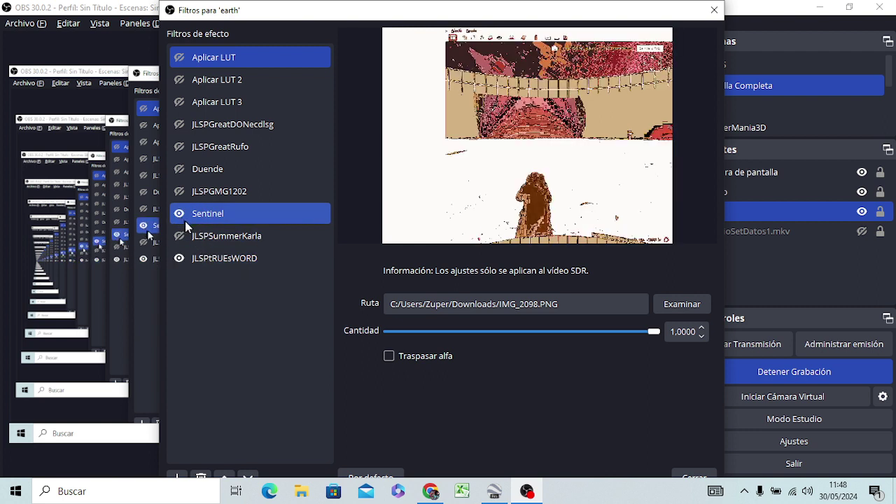
pyautogui.click(199, 233)
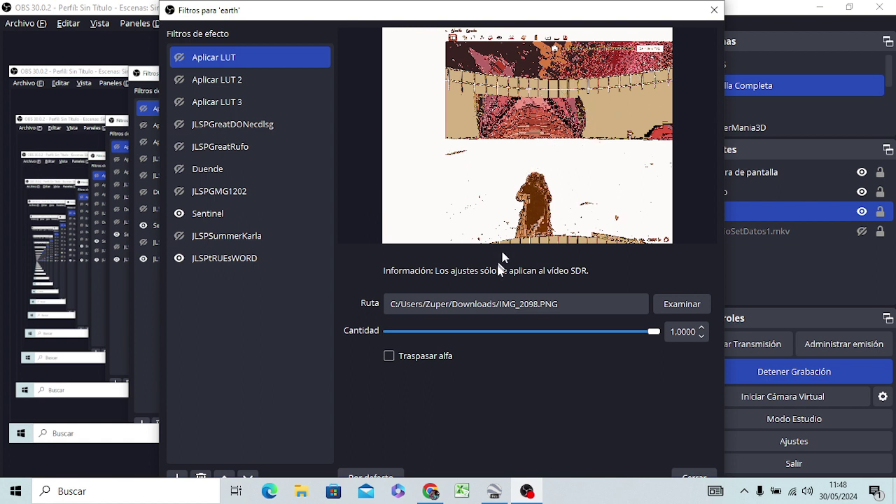
# Duplicate the Sentinel filter under the name Sentinel SK
pyautogui.rightClick(211, 219)
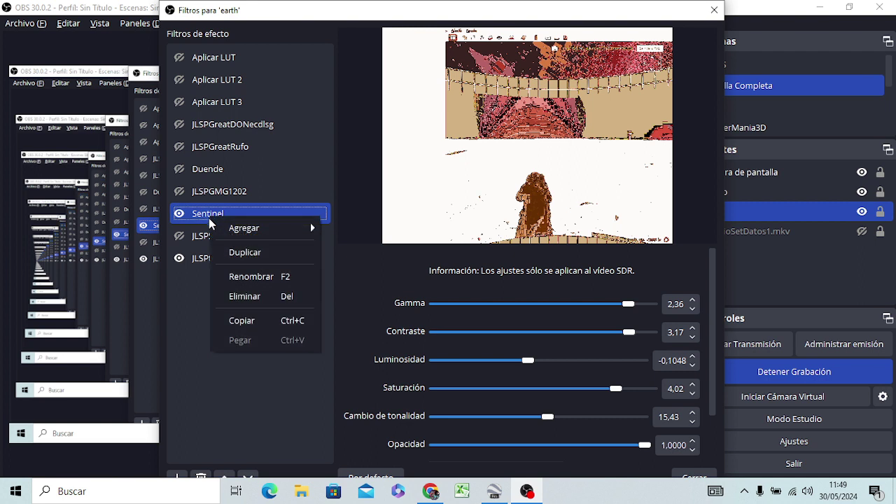
pyautogui.click(262, 252)
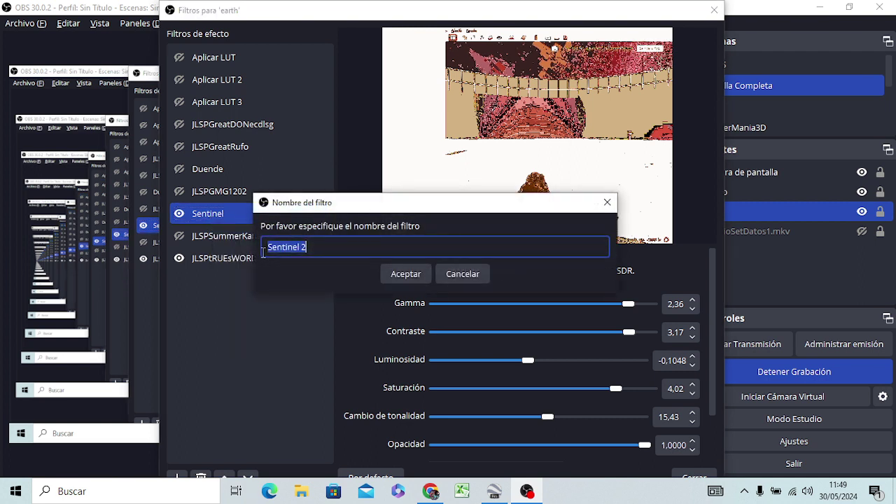
pyautogui.click(351, 248)
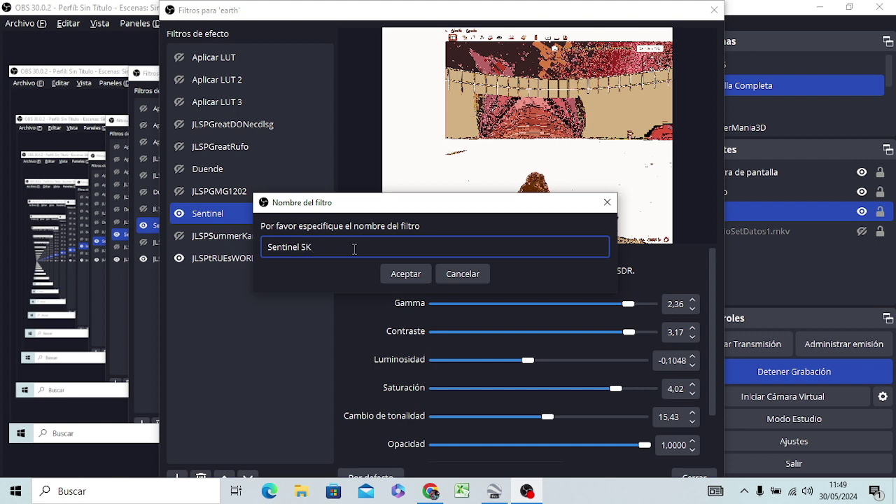
pyautogui.press('Return')
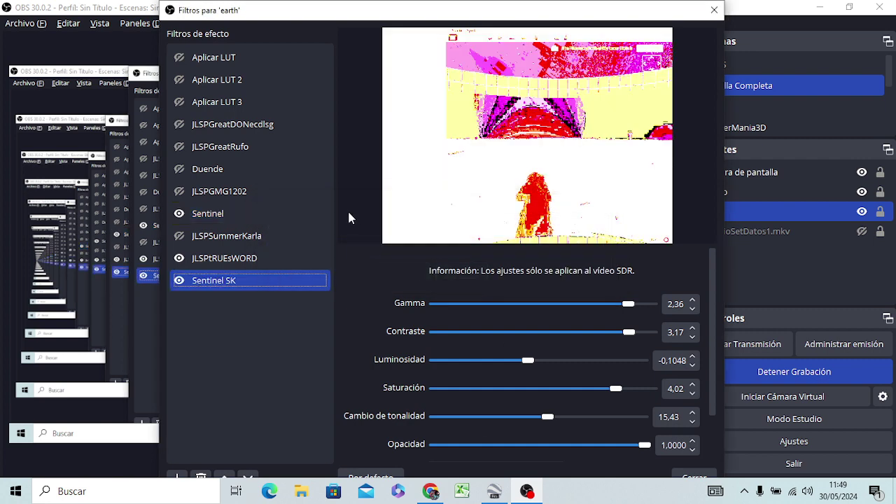
# Reorder the filters so JLSPtRUEsWORD and Sentinel SK follow Sentinel, ahead of JLSPSummerKarla
pyautogui.moveTo(254, 282); pyautogui.dragTo(255, 227)
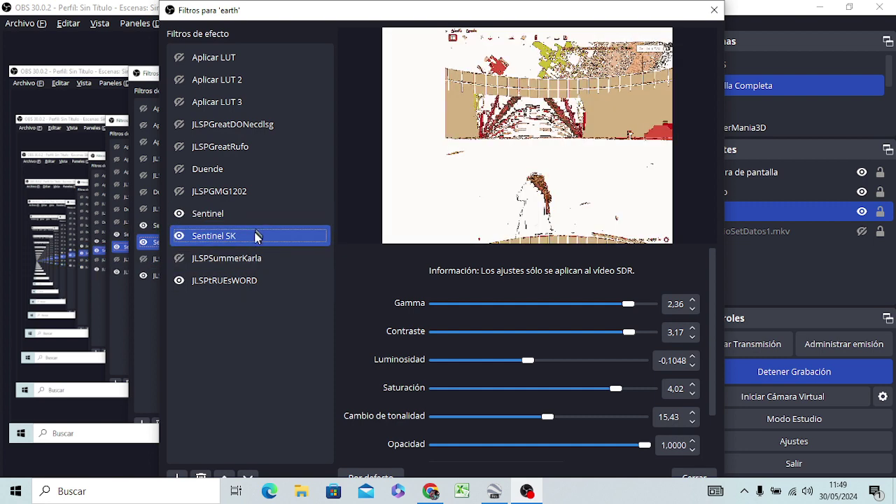
pyautogui.moveTo(231, 284); pyautogui.dragTo(244, 221)
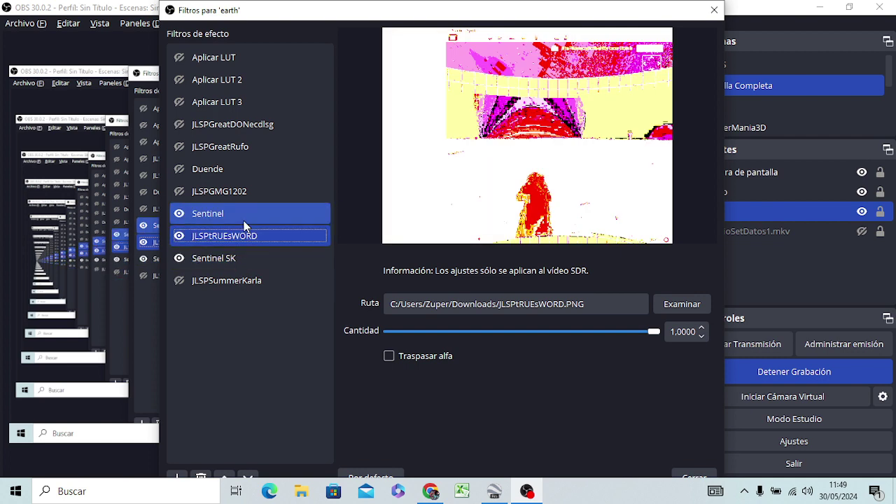
pyautogui.click(215, 259)
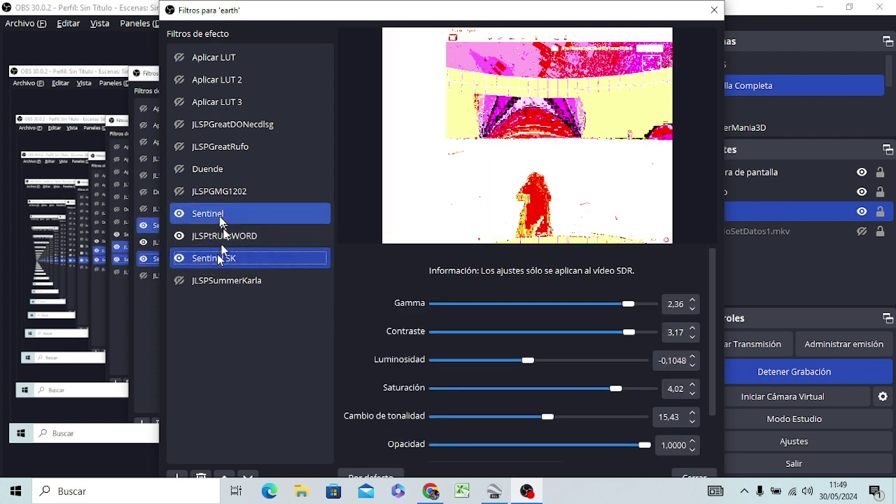
# Turn off Sentinel SK and, with Sentinel on, set Sentinel's gamma to -2.14
pyautogui.click(179, 259)
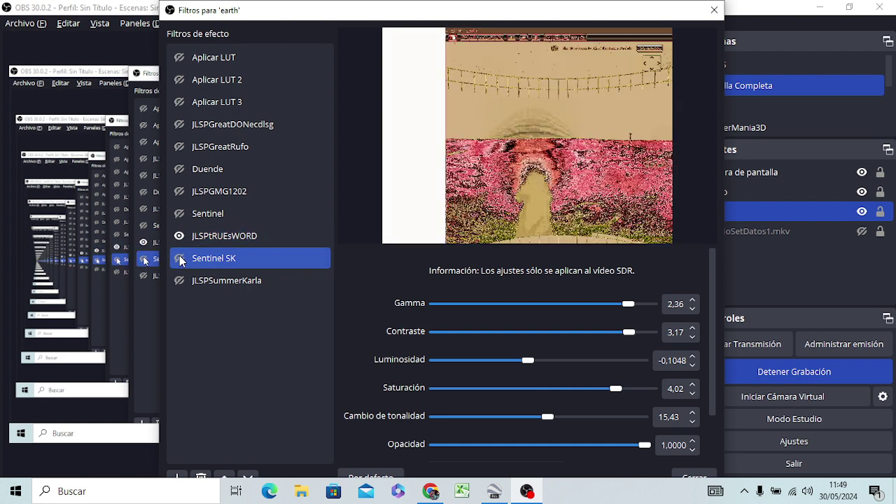
pyautogui.click(178, 217)
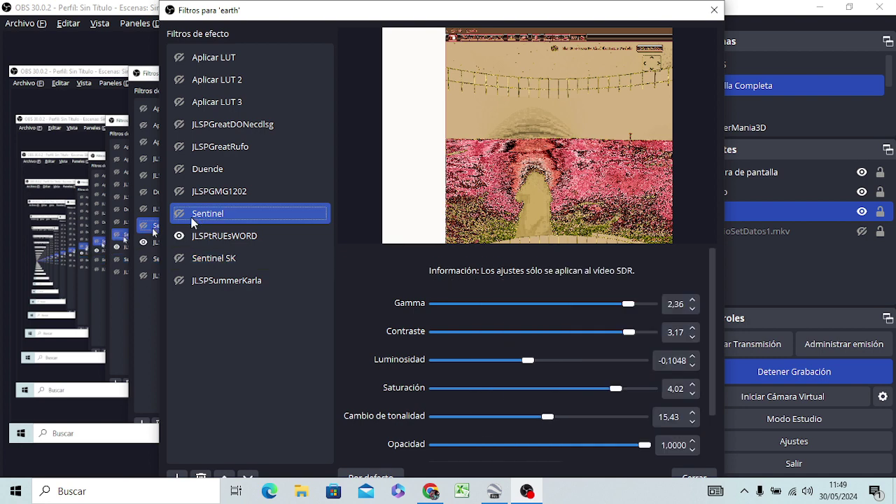
pyautogui.click(177, 216)
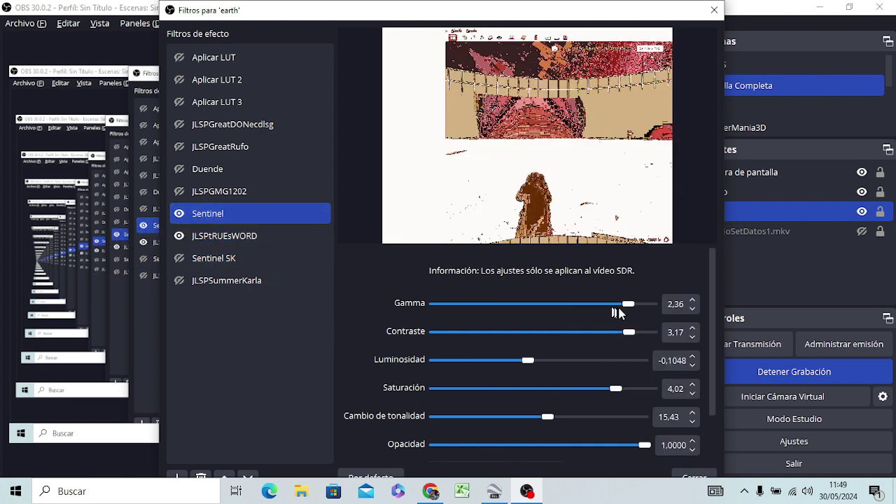
pyautogui.moveTo(628, 312); pyautogui.dragTo(460, 313)
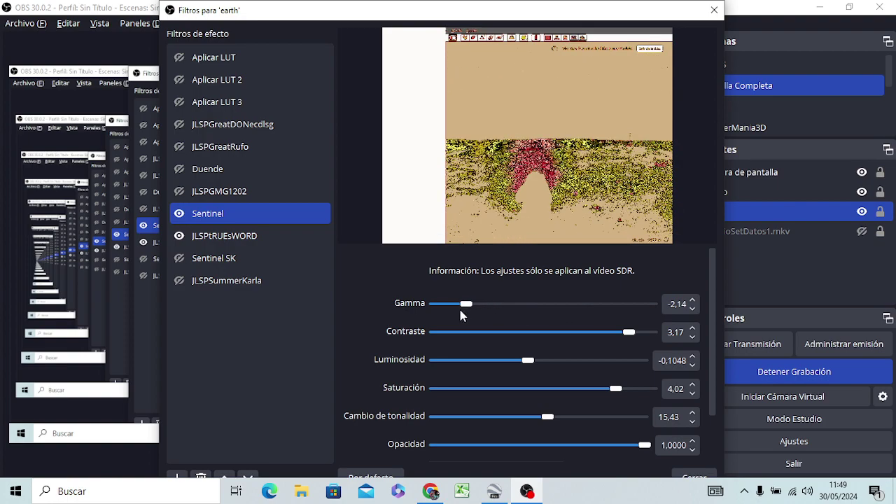
# Turn off the Sentinel filter and turn on Sentinel SK and JLSPSummerKarla
pyautogui.click(210, 259)
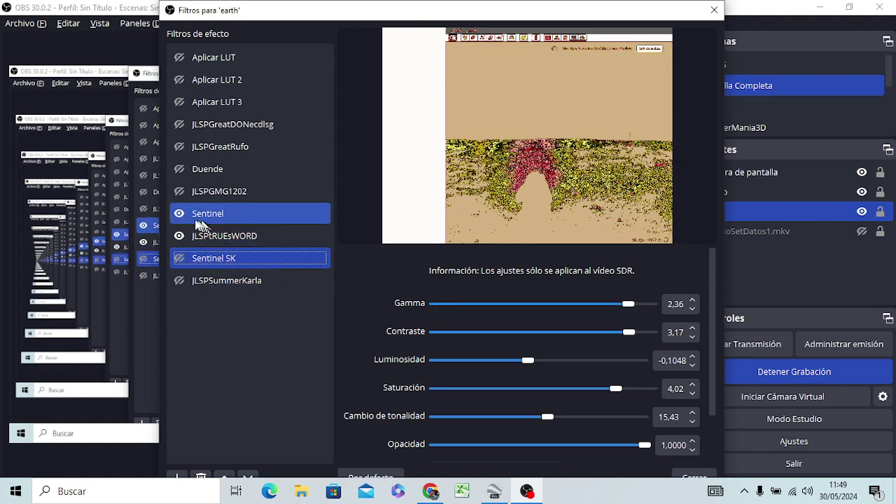
pyautogui.click(180, 214)
pyautogui.click(179, 236)
pyautogui.click(179, 259)
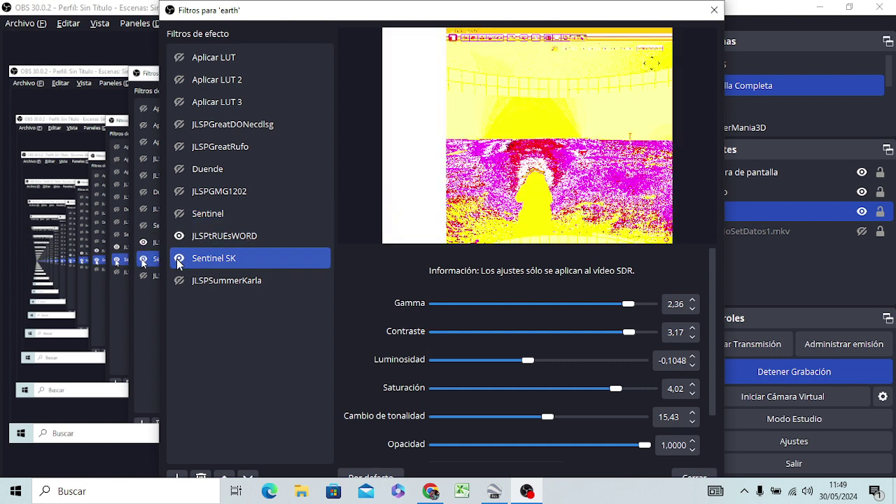
pyautogui.click(180, 281)
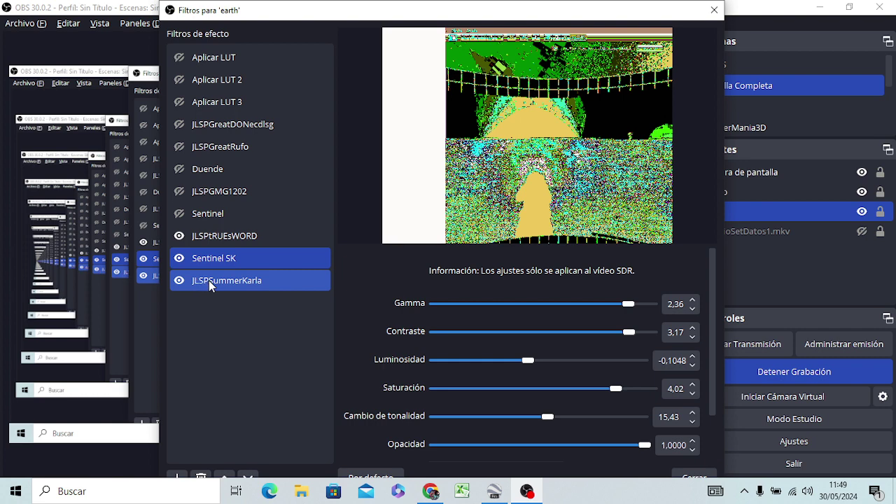
# Turn off the JLSPtRUEsWORD, Sentinel SK and JLSPSummerKarla filters
pyautogui.click(179, 236)
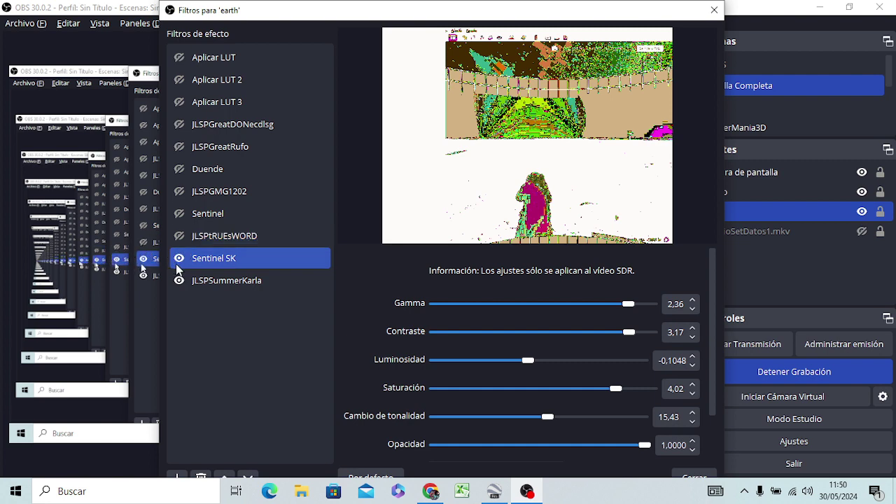
pyautogui.click(179, 261)
pyautogui.click(179, 280)
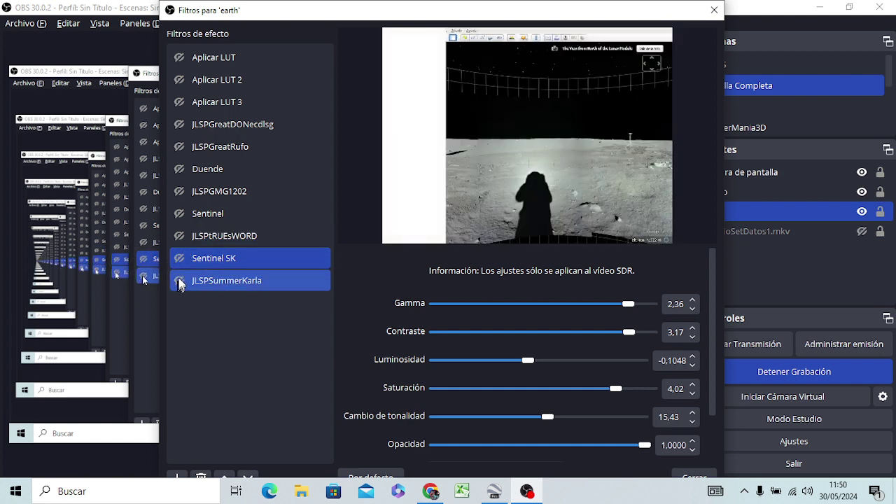
# Rename the Sentinel filter to SentinelTS
pyautogui.click(208, 219)
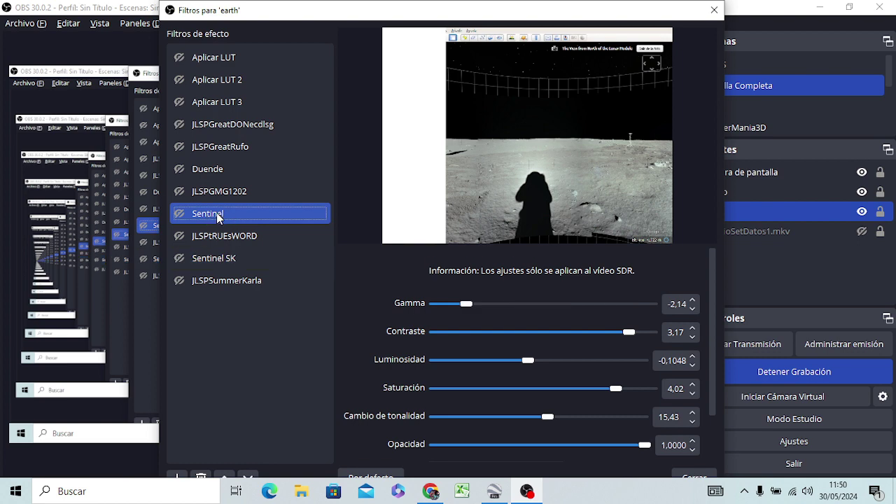
pyautogui.rightClick(217, 217)
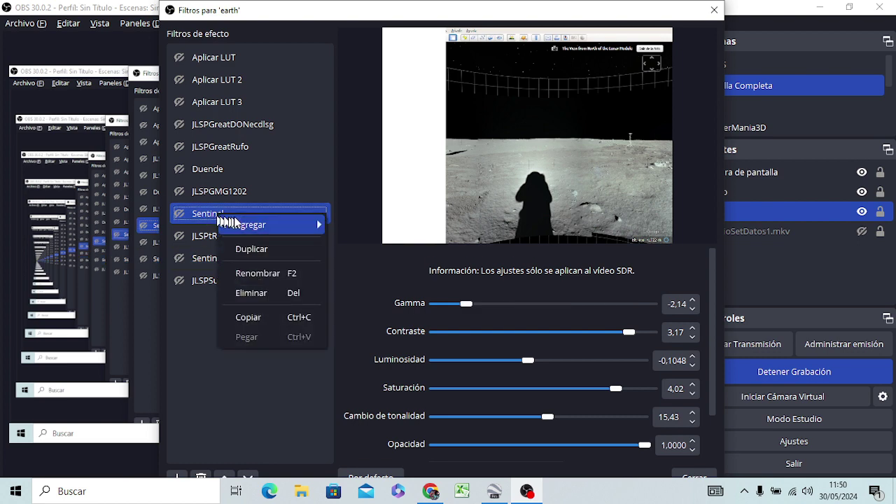
pyautogui.click(250, 274)
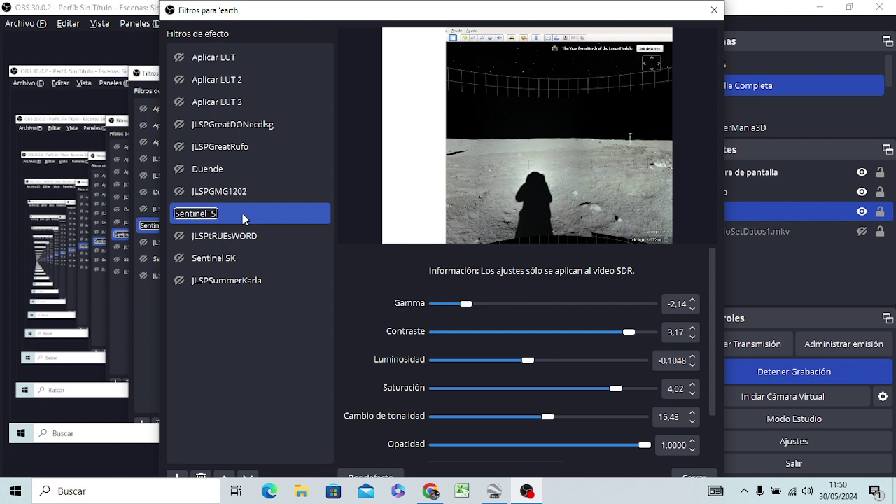
pyautogui.press('Return')
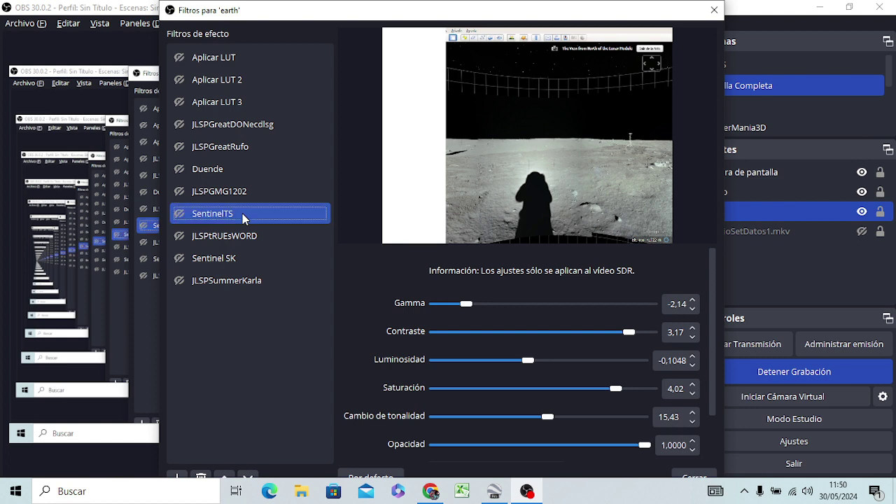
# Turn on the JLSPtRUEsWORD and SentinelTS filters on the earth source
pyautogui.click(181, 237)
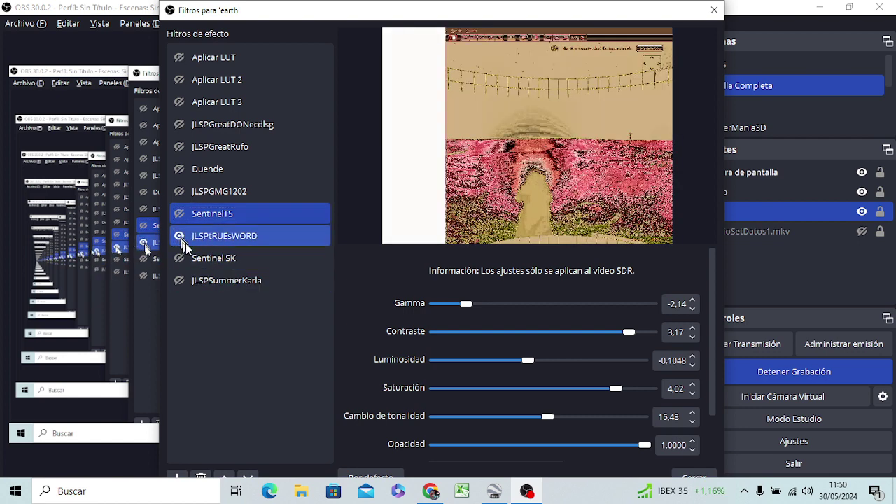
pyautogui.keyDown('ctrl'); pyautogui.click(184, 237); pyautogui.keyUp('ctrl')
pyautogui.click(200, 221)
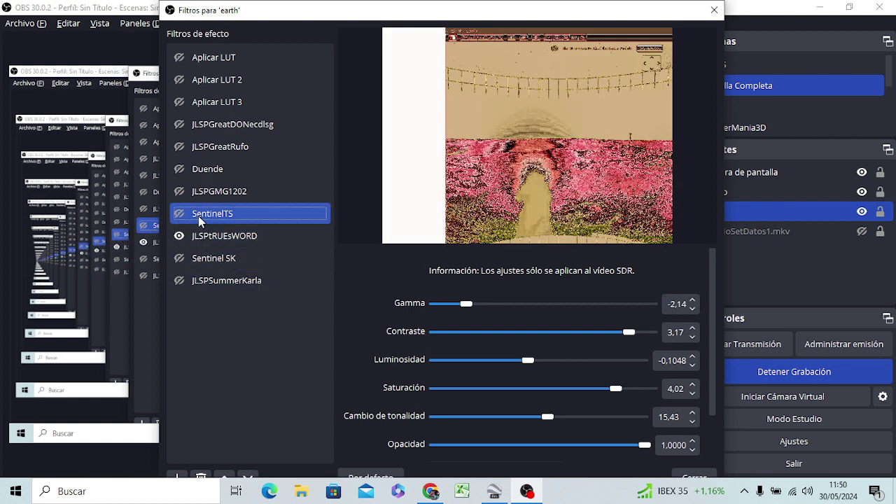
pyautogui.click(179, 214)
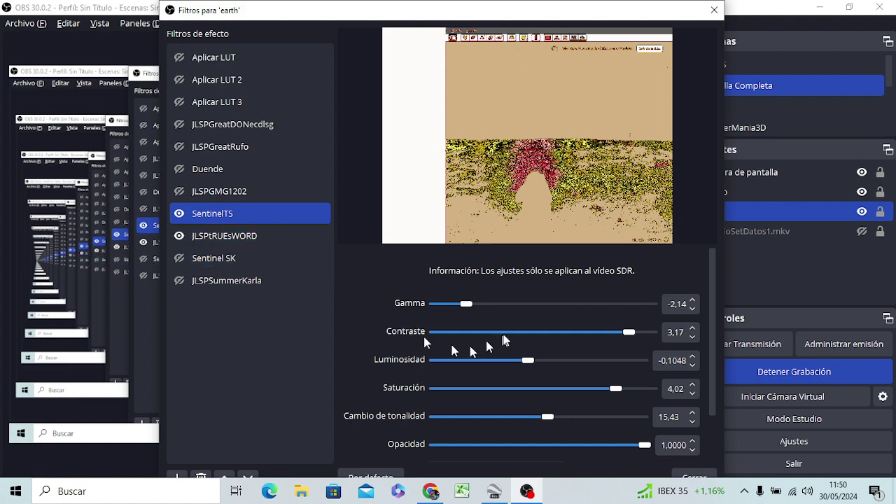
# Set SentinelTS's gamma to 1.18, contrast to 2.78 and luminosity to 0.0349
pyautogui.moveTo(467, 306); pyautogui.dragTo(430, 313)
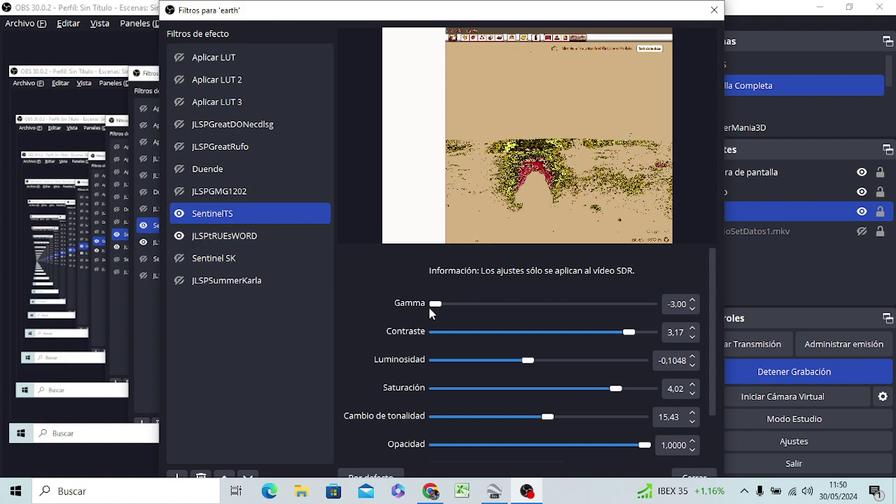
pyautogui.moveTo(433, 312); pyautogui.dragTo(580, 303)
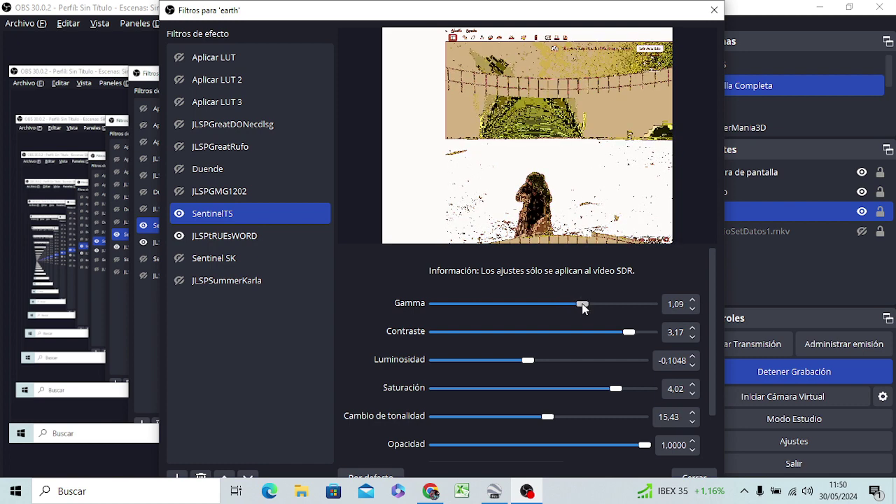
pyautogui.moveTo(583, 308); pyautogui.dragTo(587, 309)
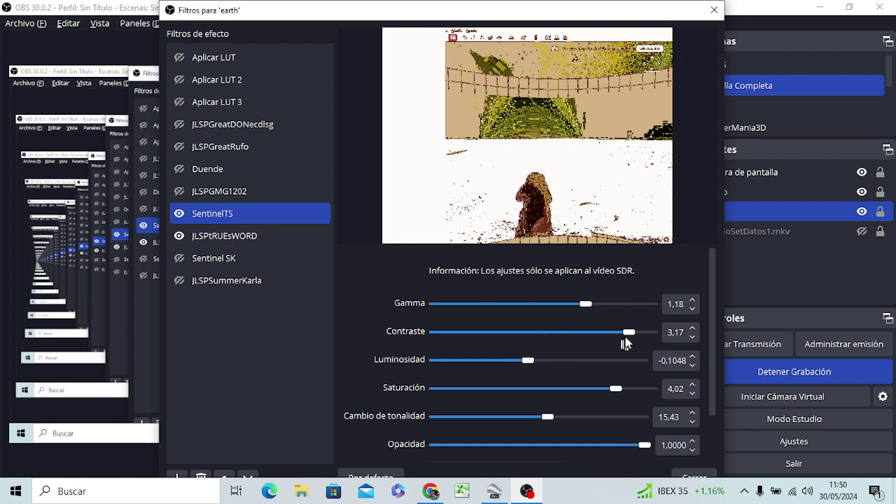
pyautogui.moveTo(628, 337)
pyautogui.mouseDown()
pyautogui.moveTo(570, 346)
pyautogui.moveTo(616, 342)
pyautogui.mouseUp()
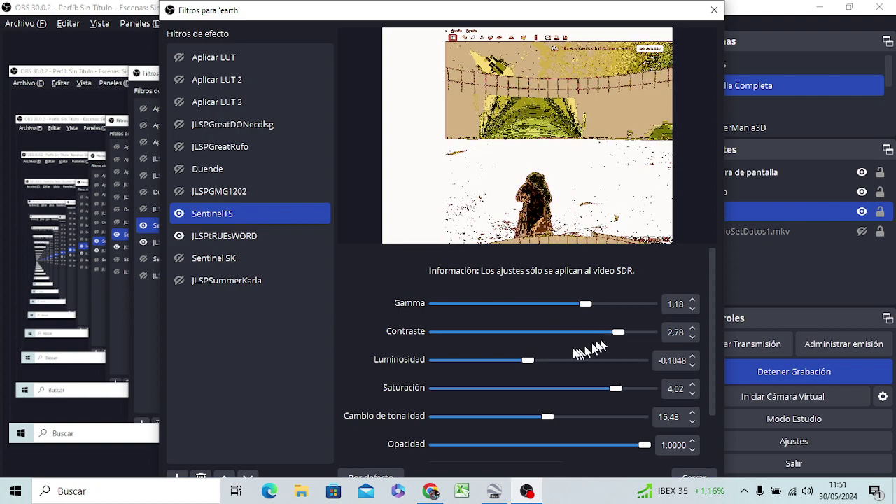
pyautogui.moveTo(524, 363); pyautogui.dragTo(546, 363)
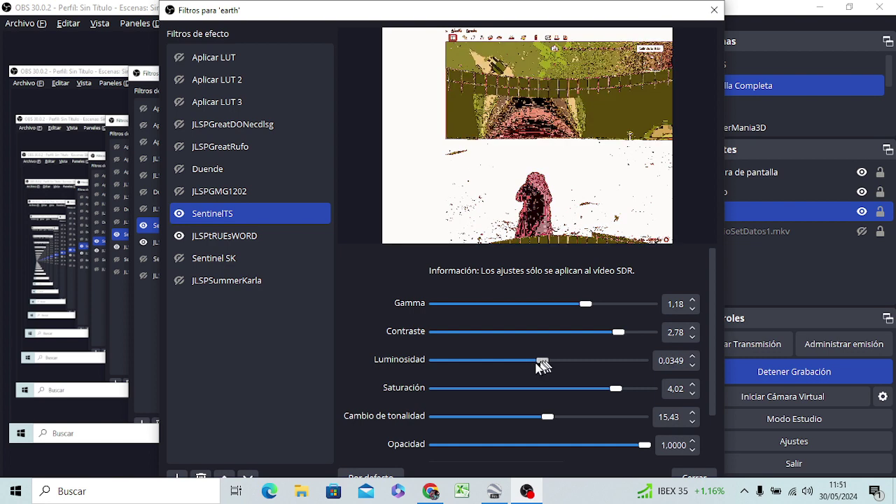
# Set SentinelTS's saturation to -1.00, hue shift to 145.71 and opacity to 0.1254
pyautogui.moveTo(615, 389); pyautogui.dragTo(435, 404)
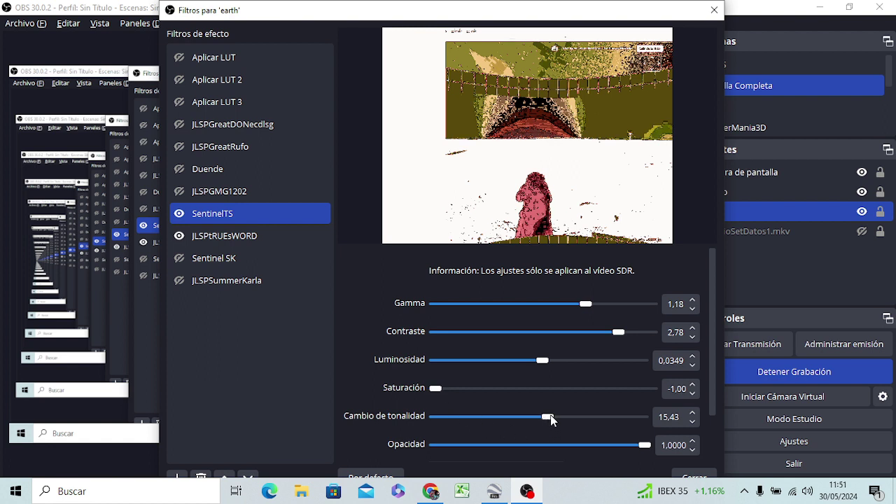
pyautogui.moveTo(550, 418); pyautogui.dragTo(623, 417)
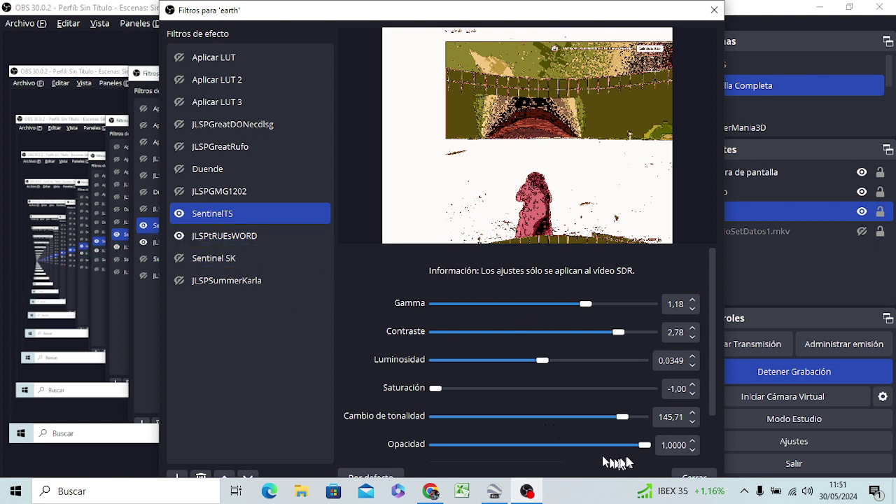
pyautogui.moveTo(643, 446); pyautogui.dragTo(457, 446)
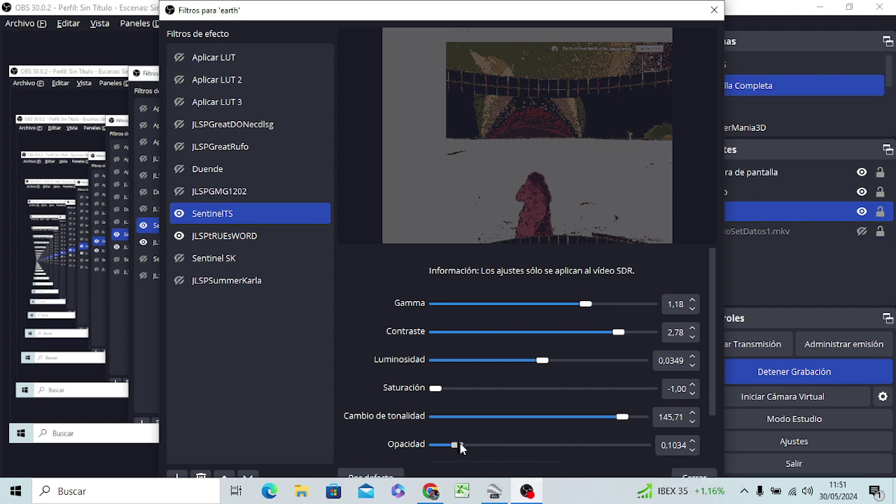
pyautogui.moveTo(459, 448); pyautogui.dragTo(472, 448)
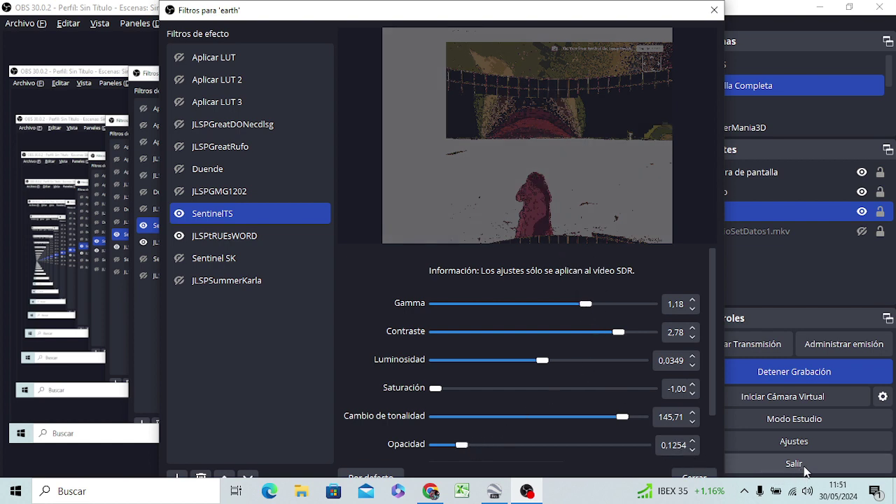
# Close the earth filters window and hide the Captura de pantalla source
pyautogui.click(709, 478)
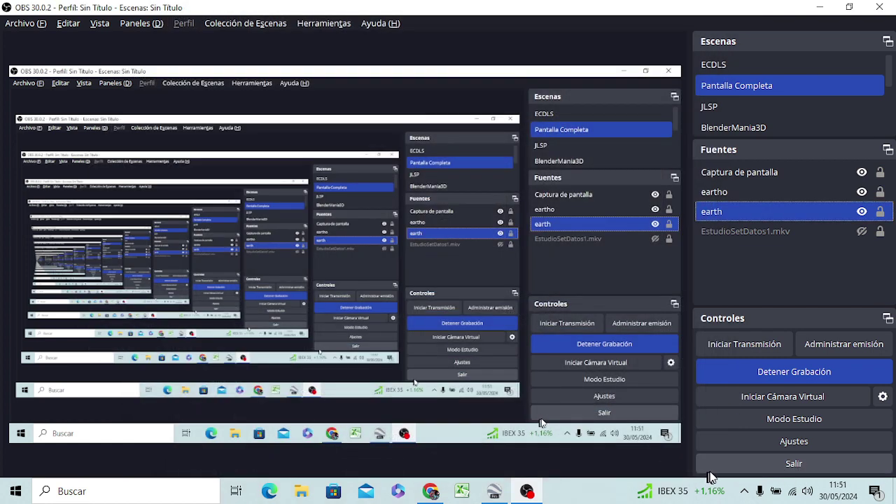
pyautogui.keyDown('ctrl'); pyautogui.click(743, 191); pyautogui.keyUp('ctrl')
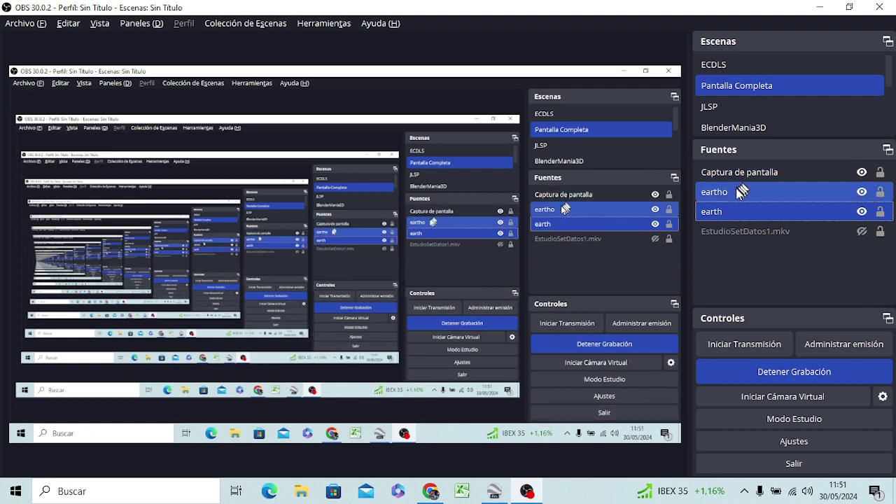
pyautogui.click(850, 173)
pyautogui.click(862, 171)
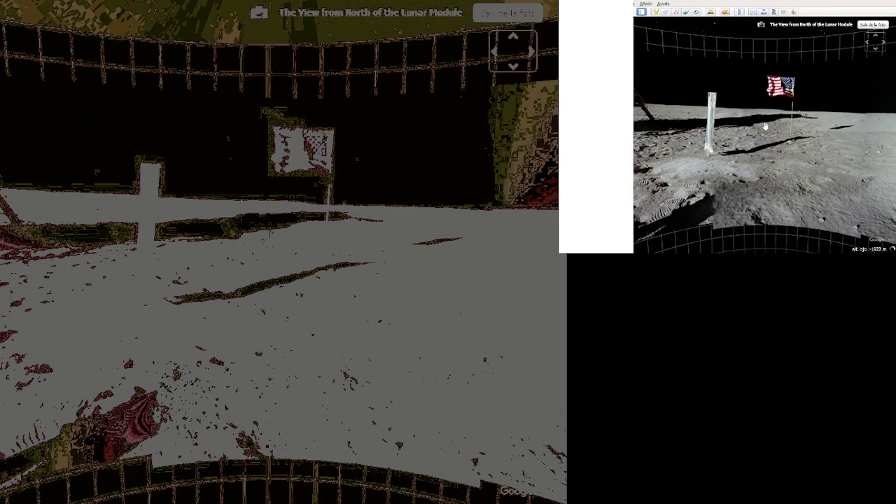
# Examine the filtered lunar panorama around the flag, the lunar module, the horizon, the dark sky and the grid area
pyautogui.moveTo(765, 126); pyautogui.dragTo(804, 128)
pyautogui.moveTo(696, 150); pyautogui.dragTo(855, 155)
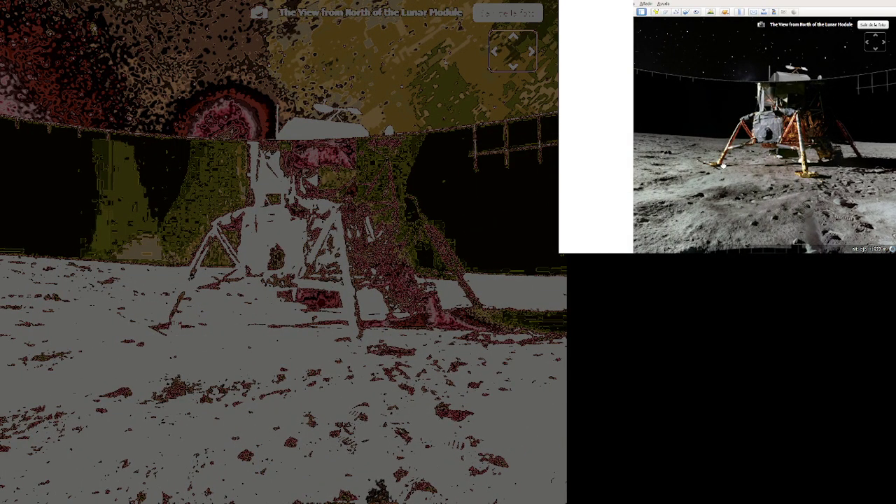
pyautogui.moveTo(812, 241); pyautogui.dragTo(640, 143)
pyautogui.moveTo(833, 145); pyautogui.dragTo(661, 146)
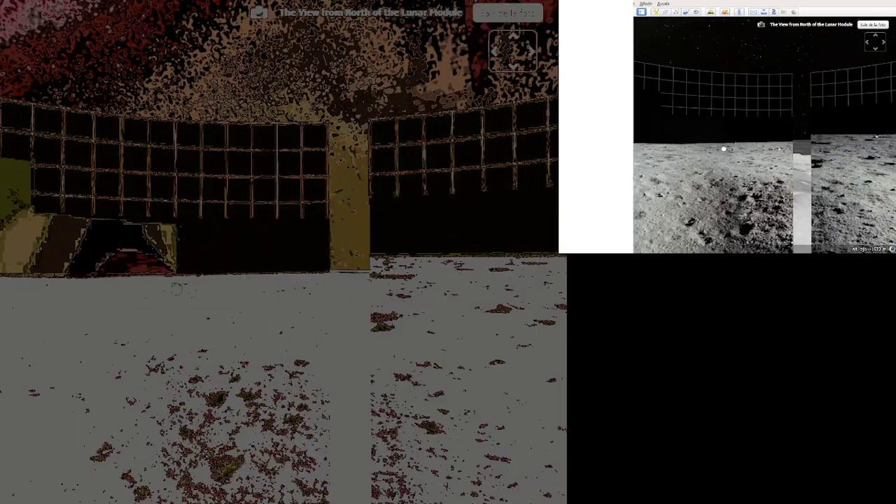
pyautogui.moveTo(747, 142); pyautogui.dragTo(841, 141)
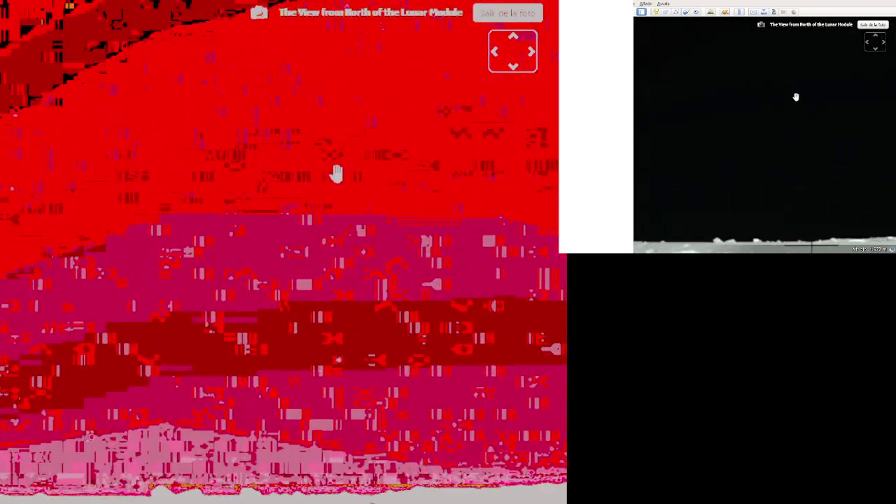
pyautogui.scroll(-5, 340, 173)
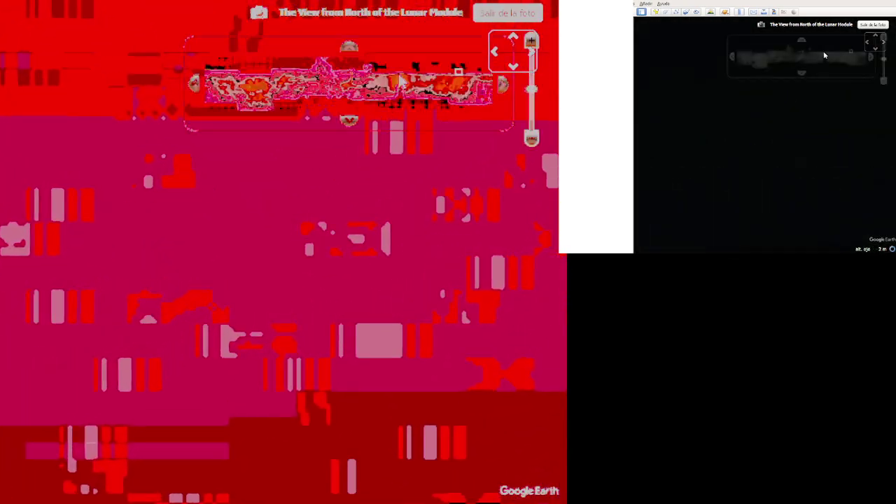
pyautogui.scroll(5, 270, 248)
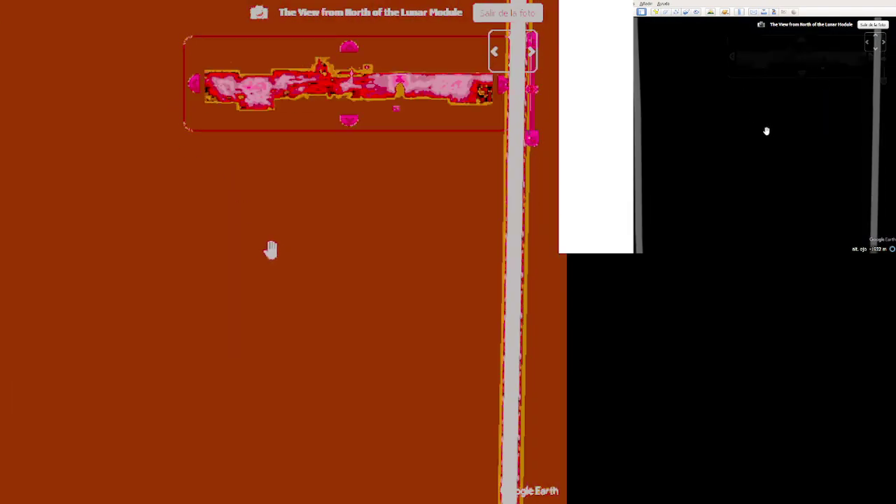
pyautogui.scroll(-3, 288, 246)
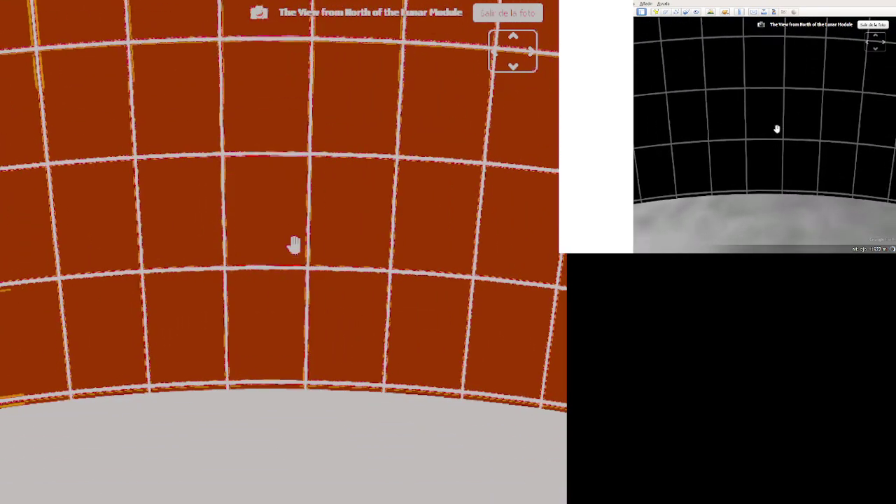
pyautogui.scroll(-3, 820, 74)
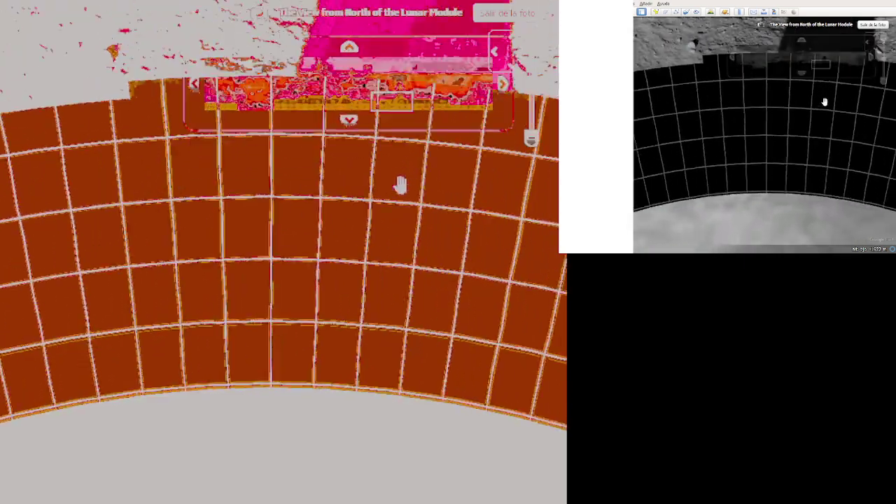
# Examine the astronaut's shadow in the filtered panorama, both up close and with its surroundings
pyautogui.moveTo(342, 182); pyautogui.dragTo(305, 343)
pyautogui.scroll(5, 313, 345)
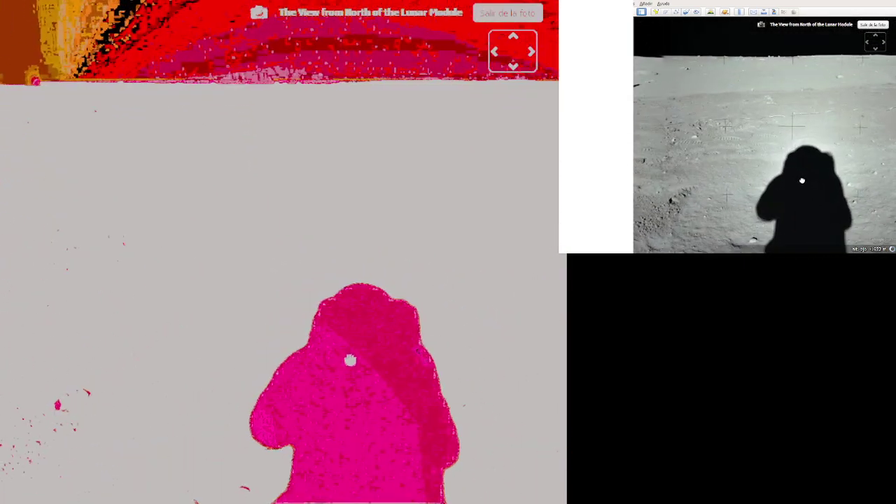
pyautogui.moveTo(350, 360); pyautogui.dragTo(241, 180)
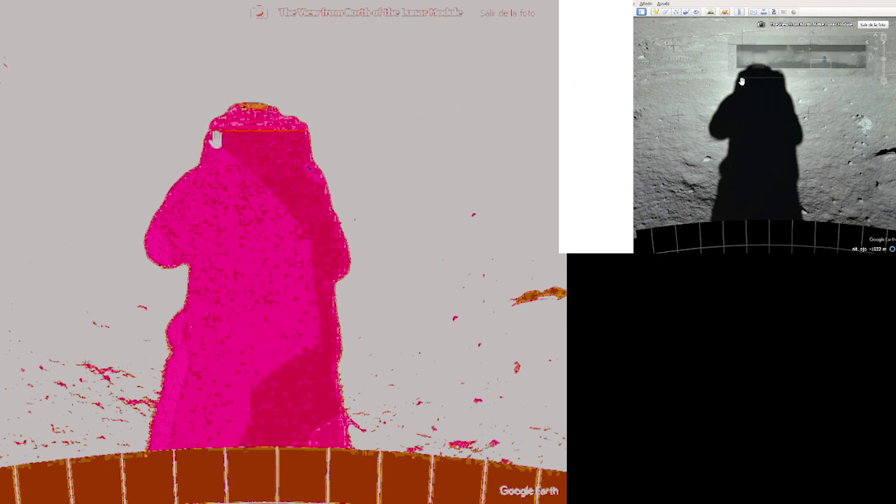
pyautogui.scroll(-5, 387, 276)
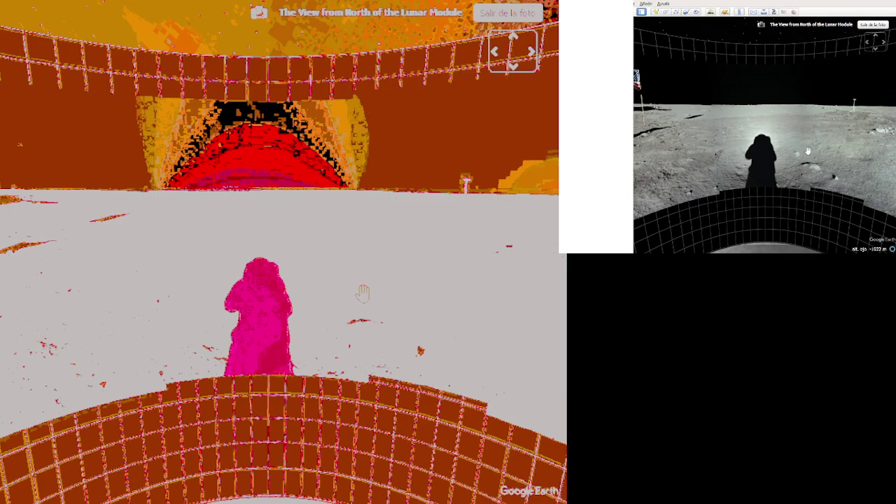
pyautogui.scroll(5, 339, 330)
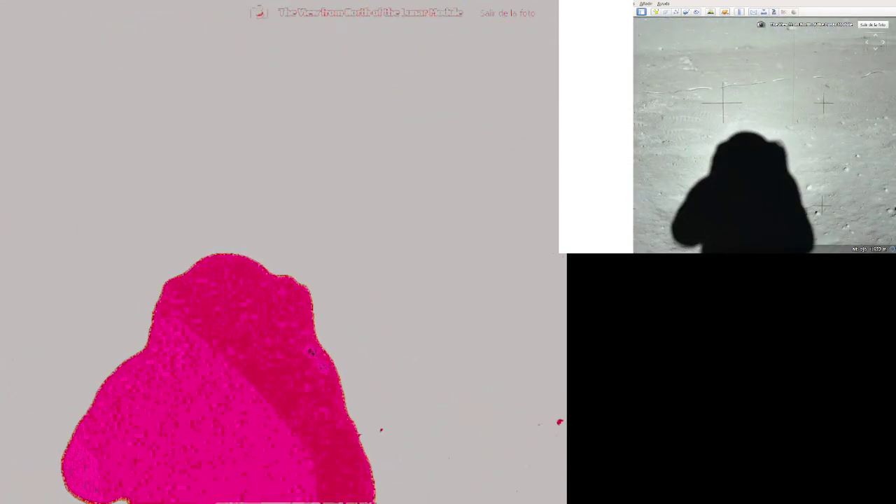
pyautogui.scroll(5, 311, 351)
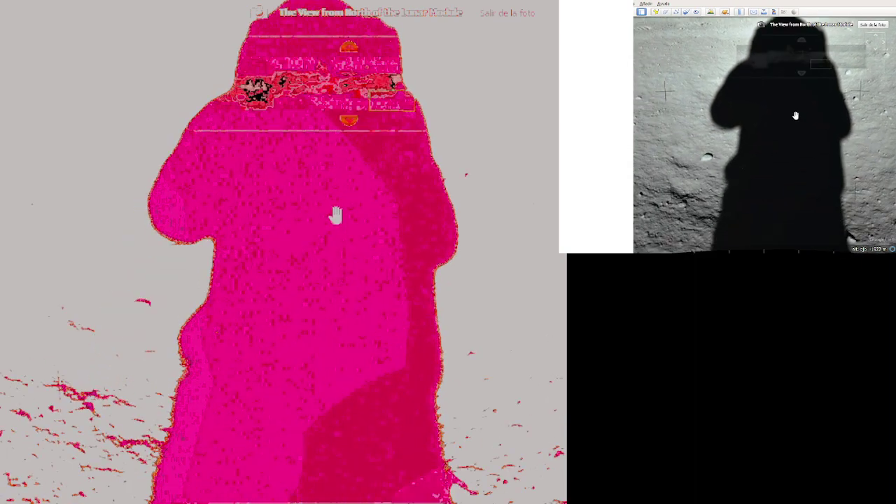
pyautogui.scroll(3, 329, 280)
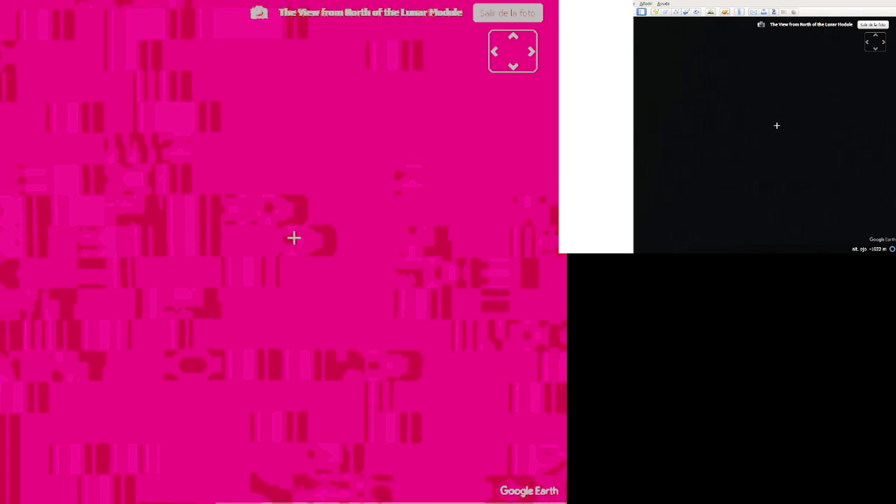
pyautogui.scroll(-3, 299, 237)
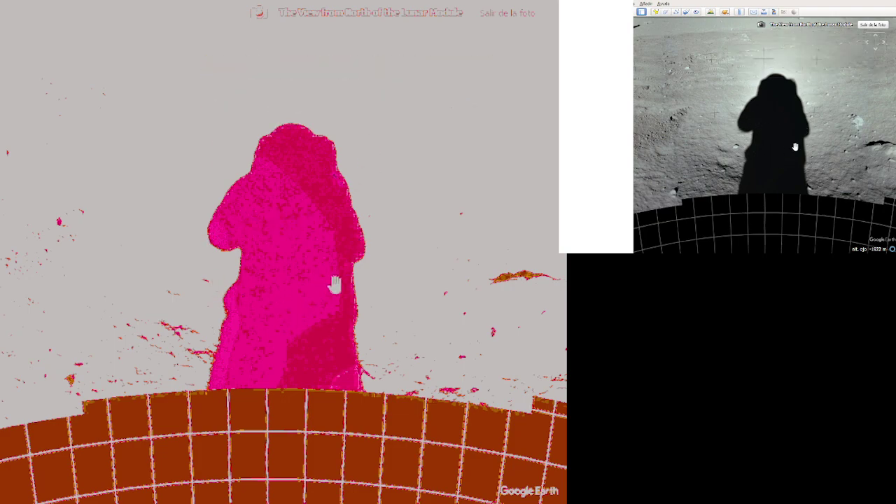
pyautogui.scroll(-3, 335, 284)
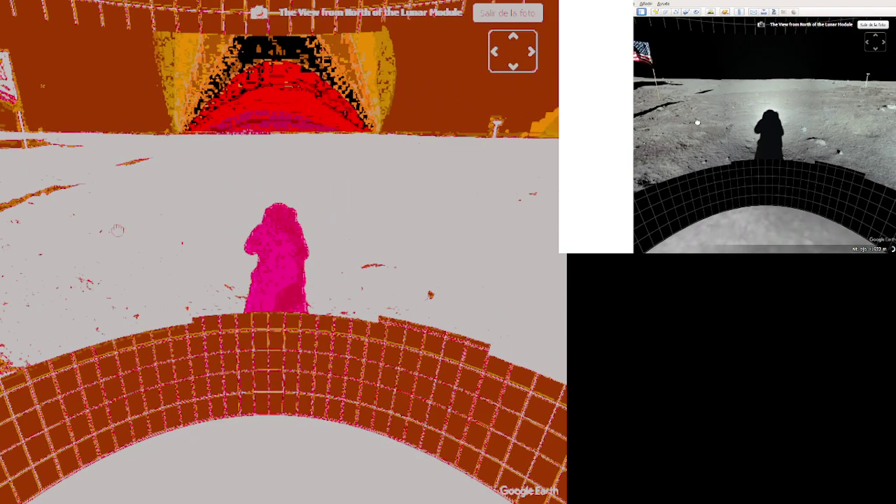
# Examine the lunar module and the sky above it in the filtered panorama, including close-up structural details
pyautogui.moveTo(117, 231); pyautogui.dragTo(387, 222)
pyautogui.moveTo(75, 219); pyautogui.dragTo(203, 287)
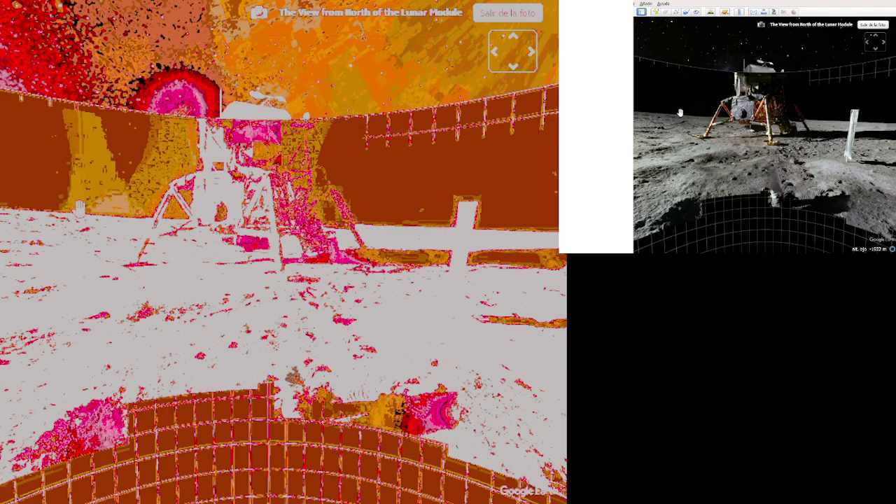
pyautogui.scroll(5, 665, 114)
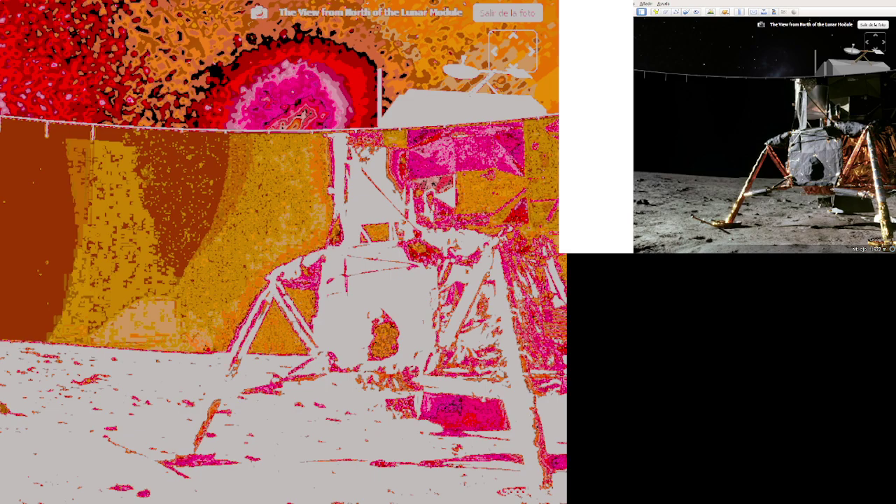
pyautogui.scroll(5, 374, 230)
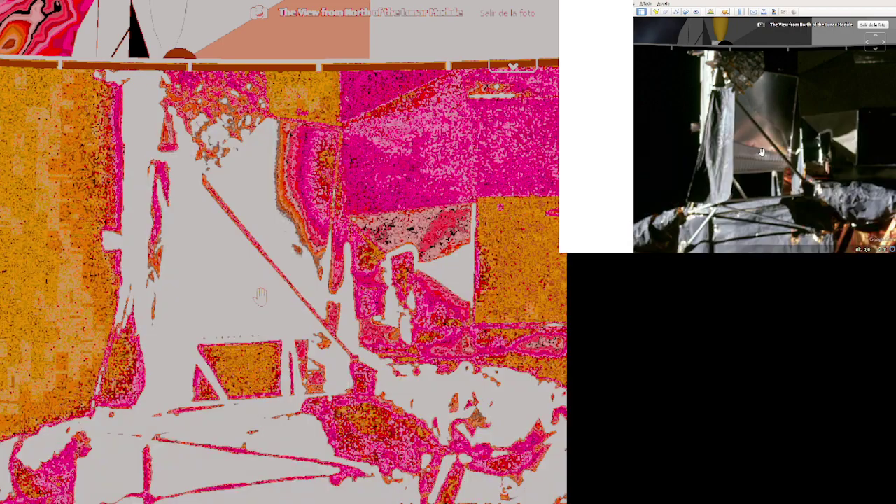
pyautogui.scroll(3, 263, 296)
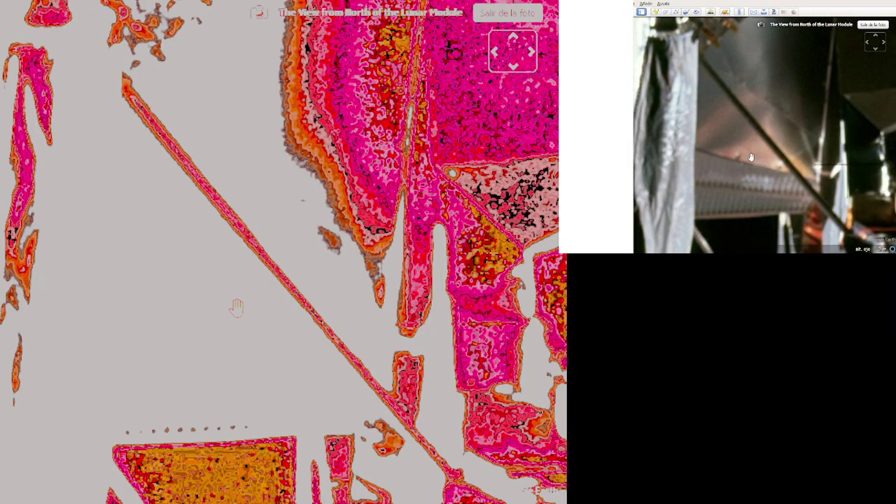
pyautogui.scroll(-8, 280, 295)
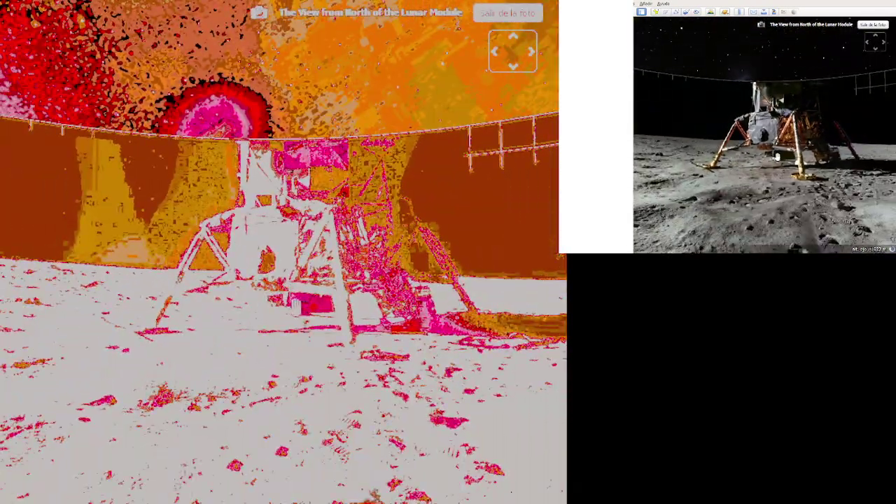
# Examine the lunar module's upper structure and panels up close in the filtered panorama, and exit the photo
pyautogui.scroll(8, 278, 227)
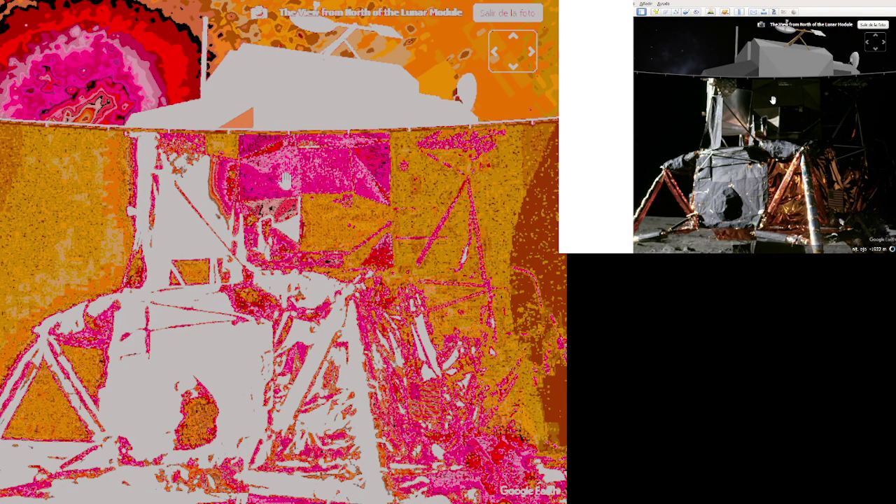
pyautogui.scroll(5, 756, 115)
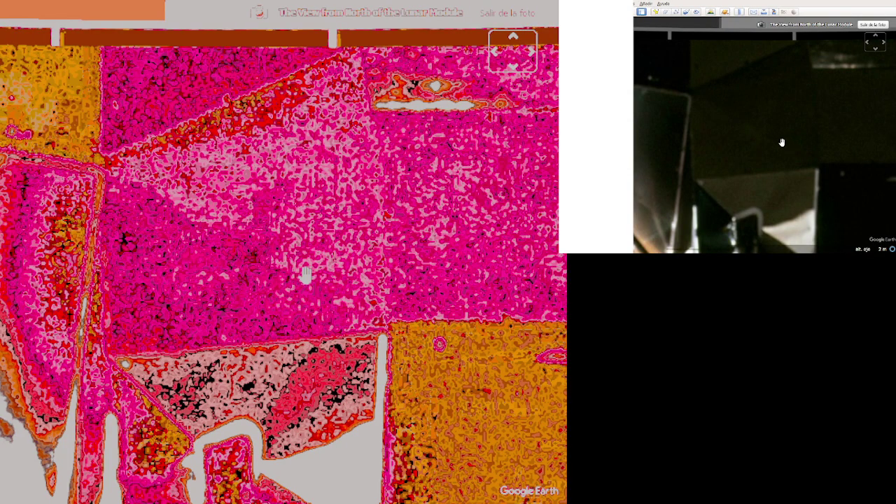
pyautogui.scroll(-2, 280, 270)
pyautogui.scroll(-3, 774, 140)
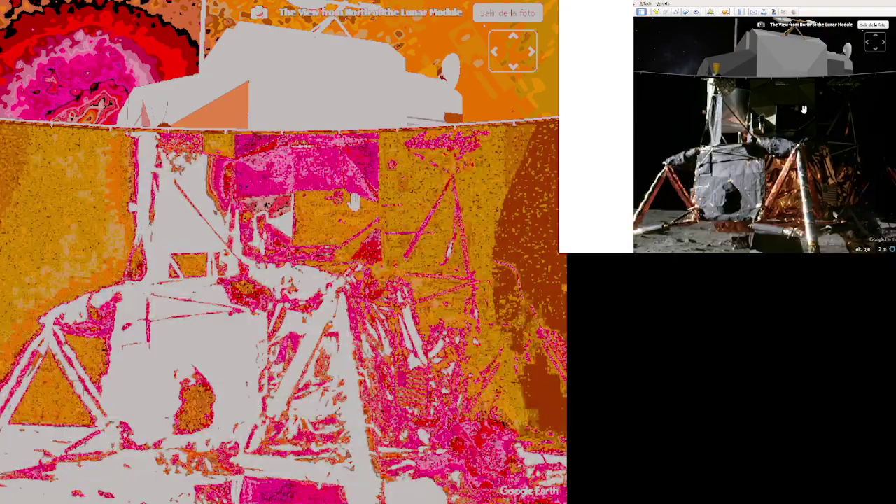
pyautogui.scroll(-3, 709, 142)
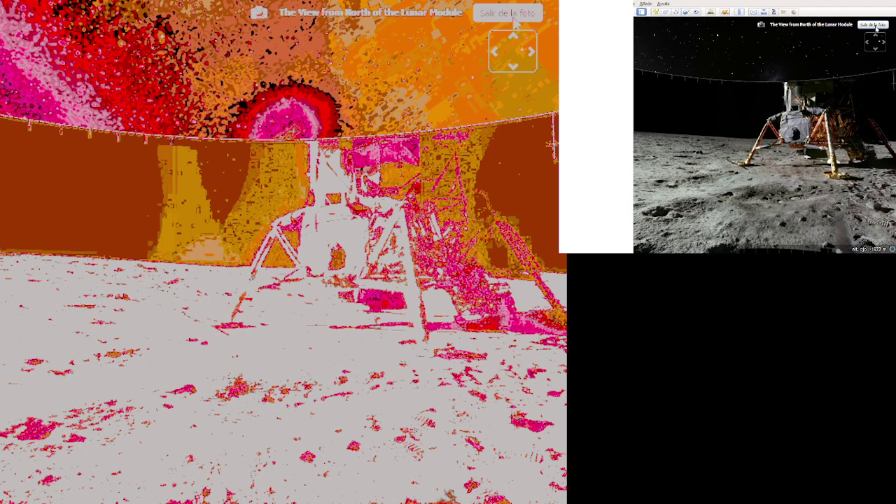
pyautogui.click(873, 25)
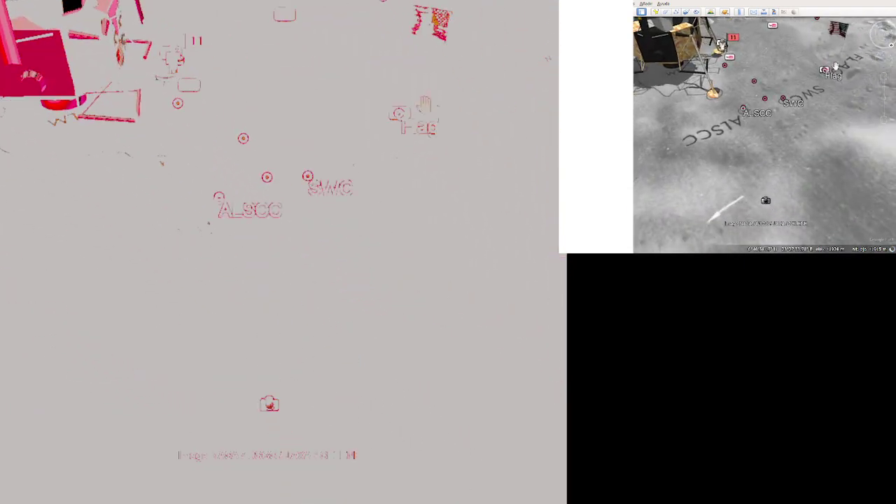
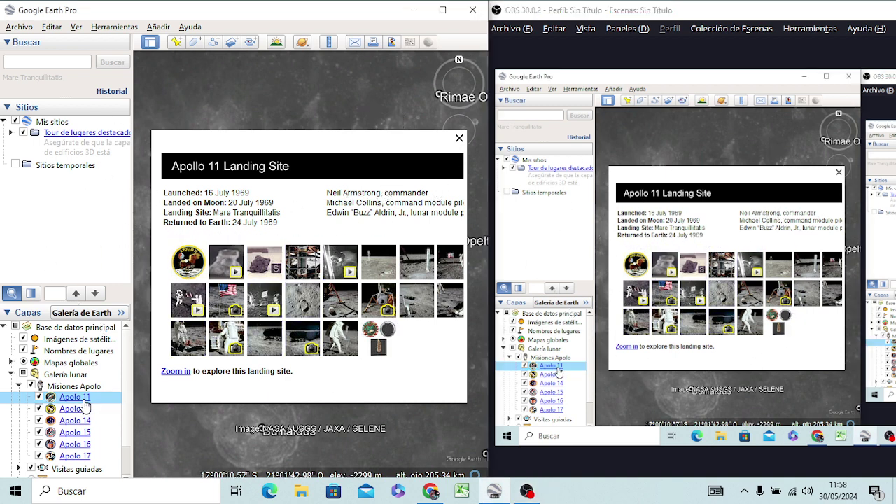
# Try to open two panoramas from the Apollo 11 Landing Site card, reopening the card between attempts
pyautogui.click(241, 341)
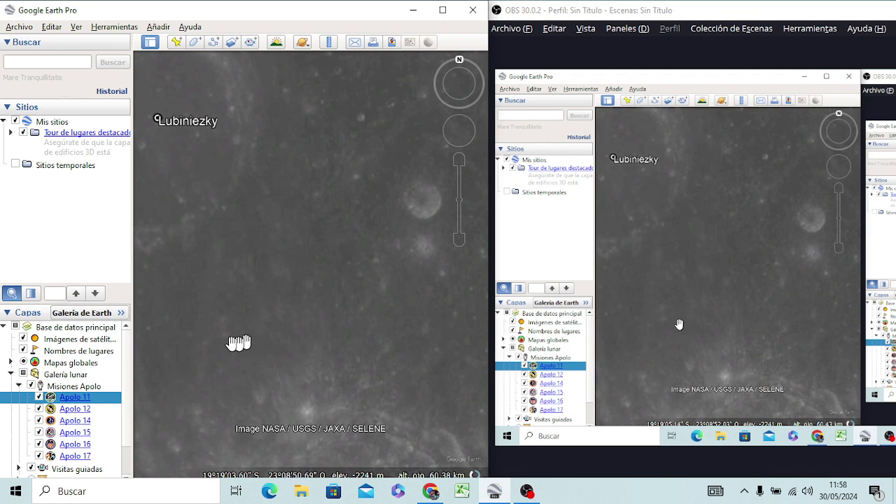
pyautogui.click(89, 398)
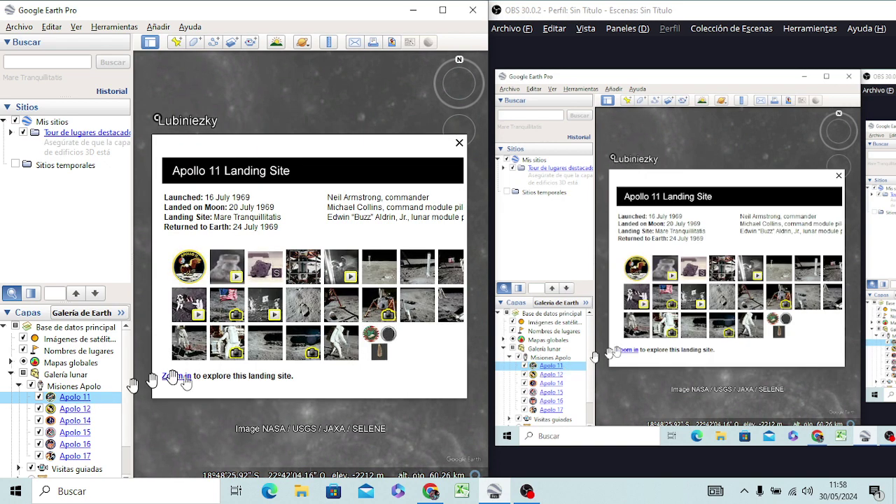
pyautogui.click(314, 345)
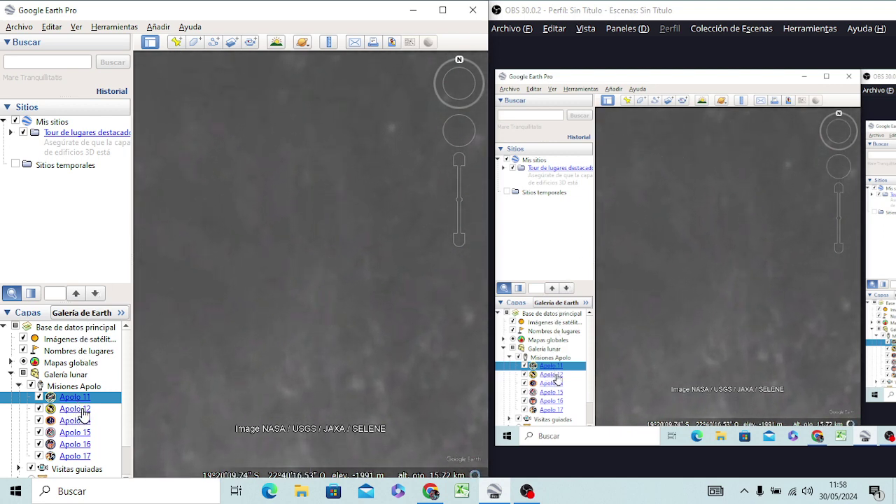
# Switch the globe to La Tierra and back to Luna to reload the full Moon view
pyautogui.click(302, 44)
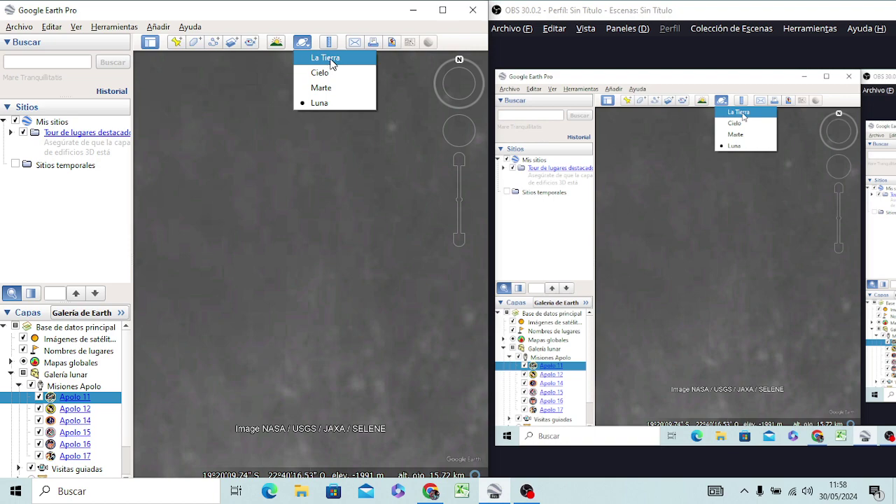
pyautogui.click(327, 60)
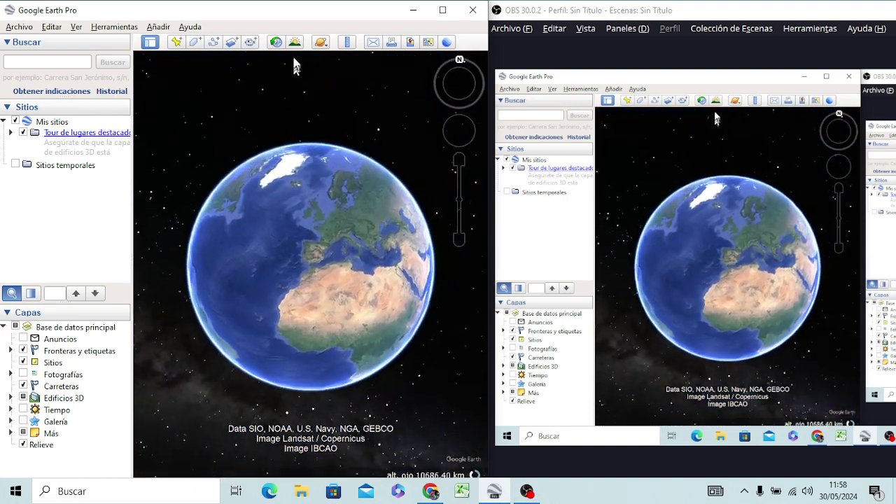
pyautogui.click(320, 44)
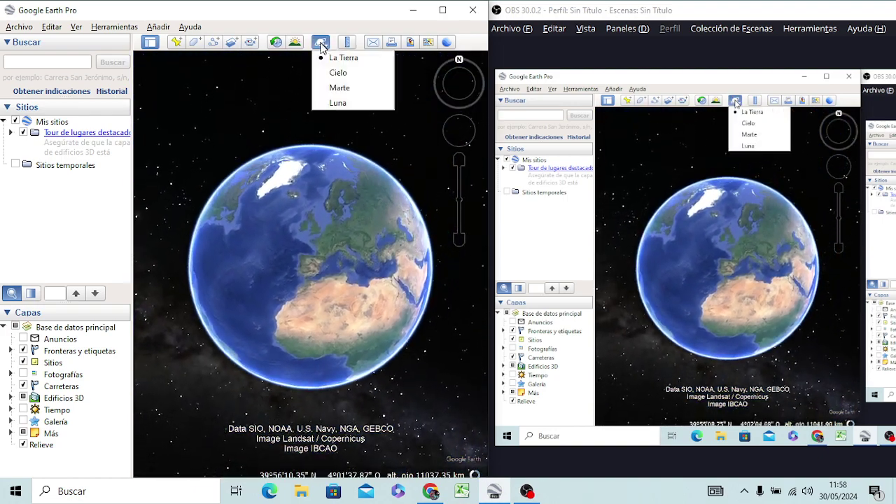
pyautogui.click(334, 103)
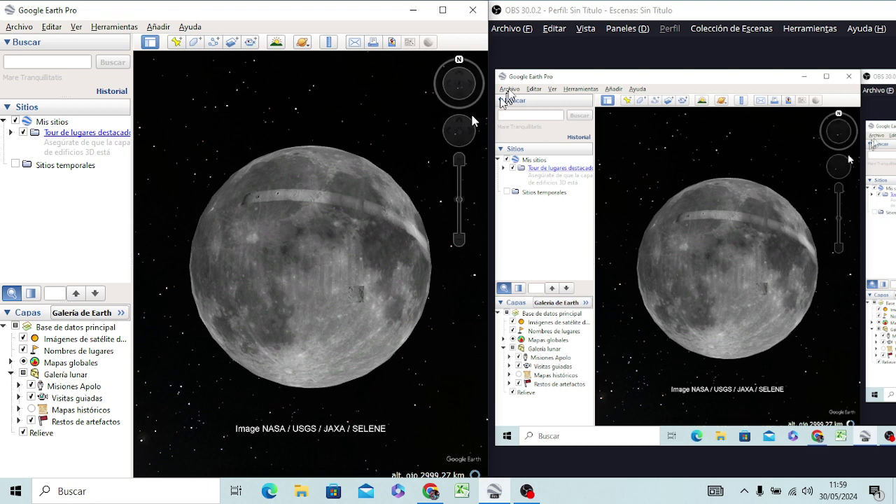
# Switch to OBS Studio, maximise its window and open the filters of the earth source
pyautogui.doubleClick(627, 17)
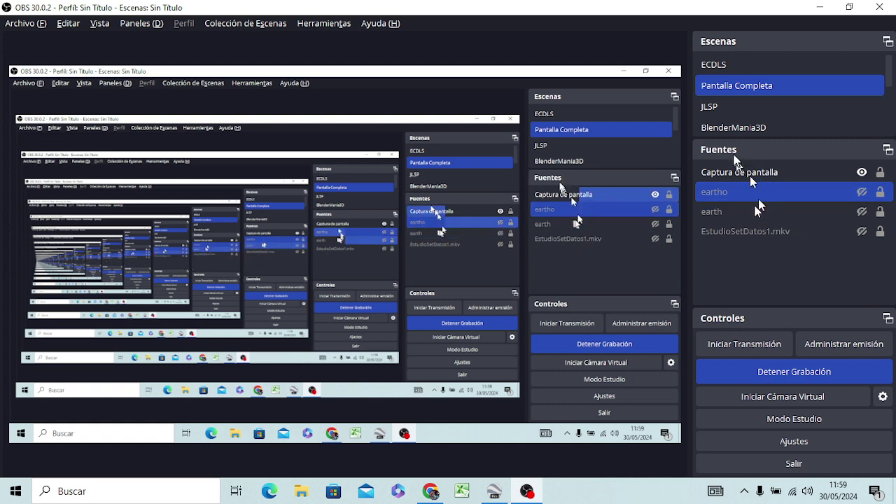
pyautogui.click(811, 214)
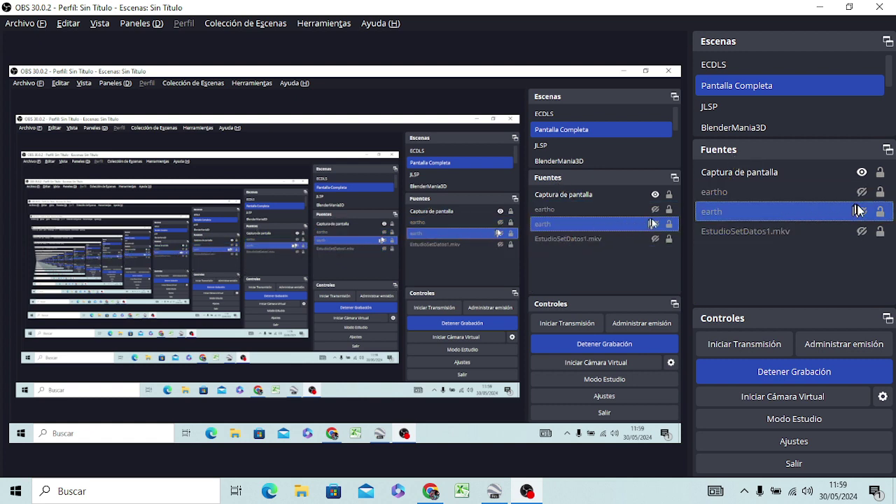
pyautogui.rightClick(778, 215)
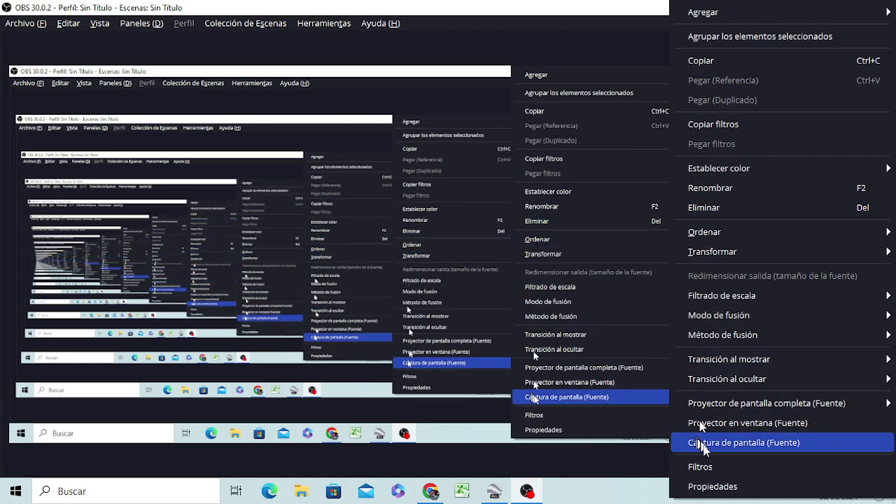
pyautogui.click(700, 467)
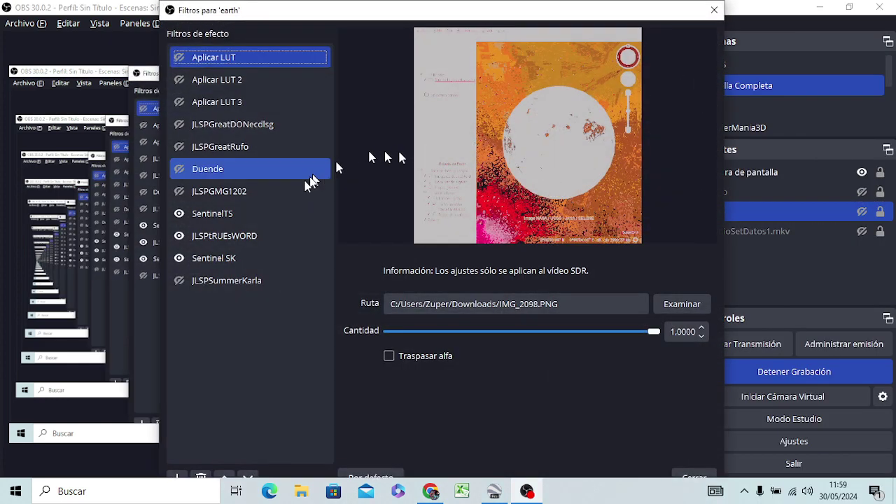
# Compare the preview with SentinelTS off and on, and disable the JLSPtRUEsWORD filter
pyautogui.click(180, 214)
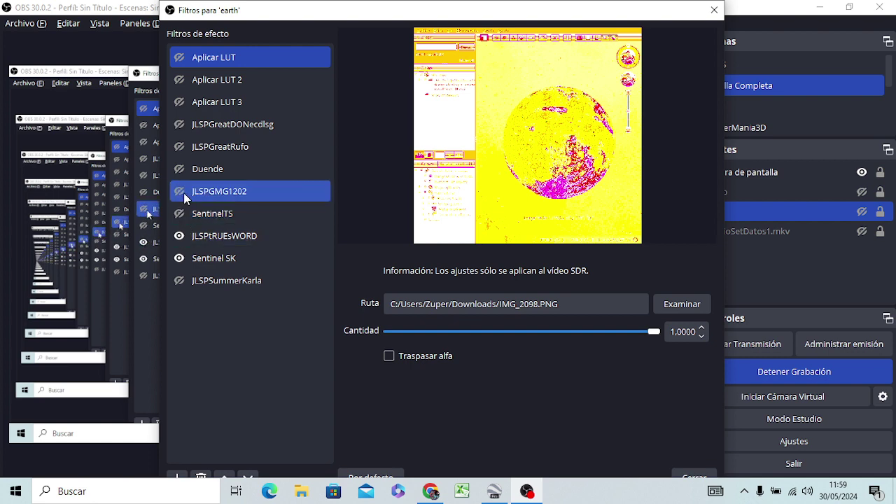
pyautogui.click(180, 214)
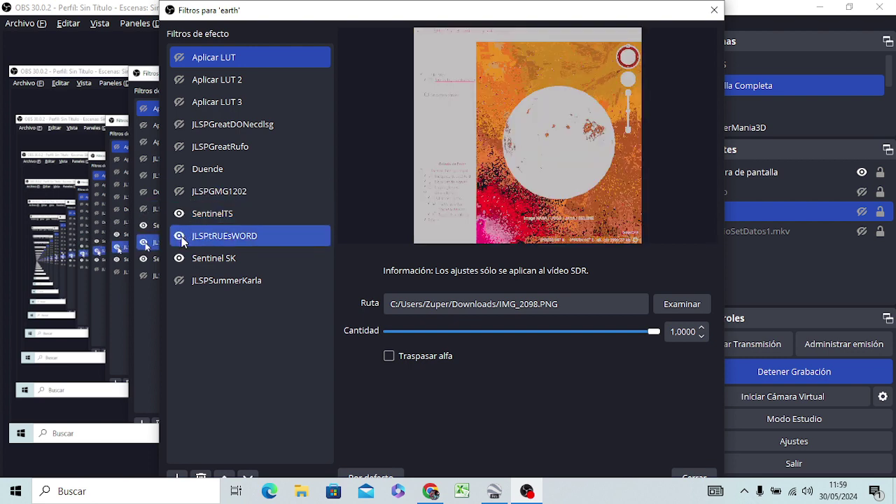
pyautogui.click(180, 237)
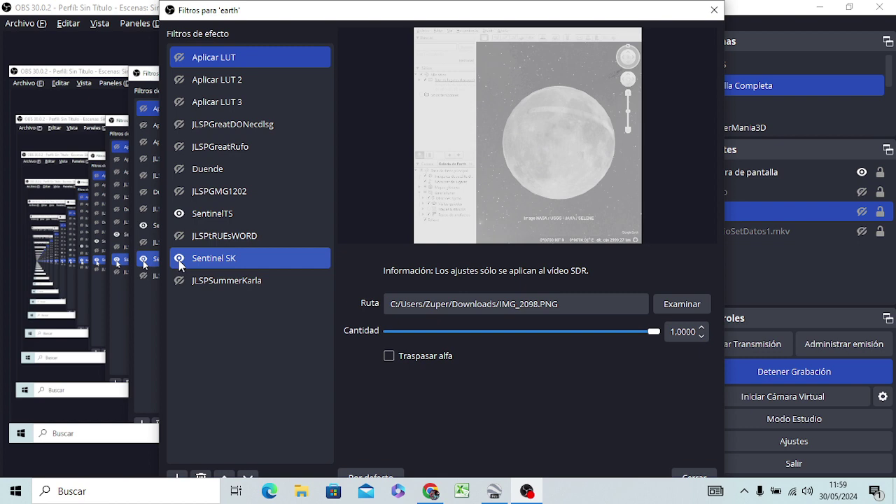
# Set the SentinelTS filter's opacity to 1.0000
pyautogui.click(205, 239)
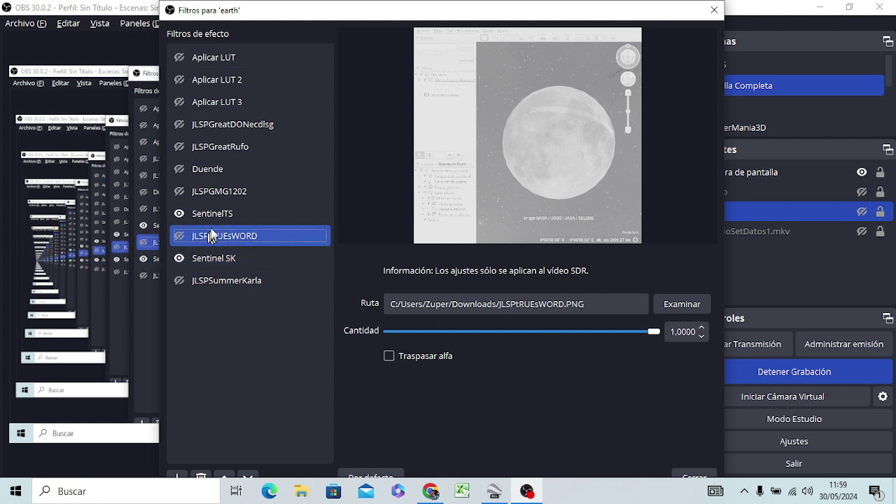
pyautogui.click(209, 217)
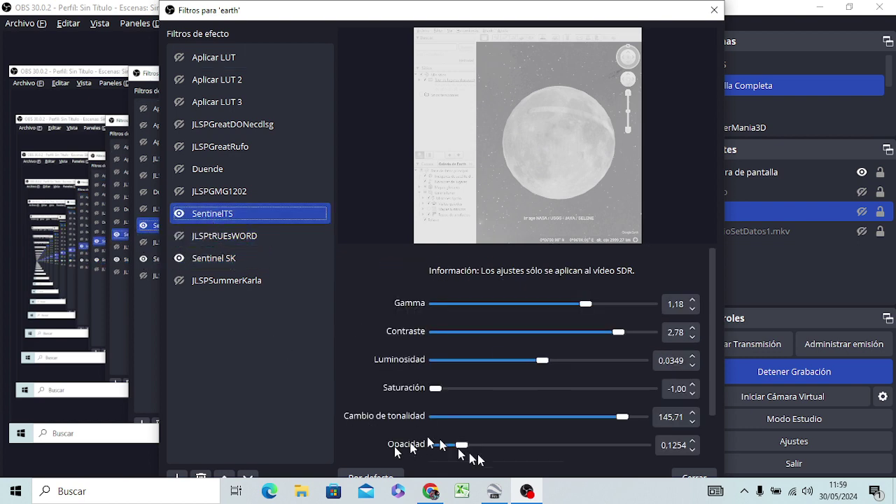
pyautogui.moveTo(462, 446); pyautogui.dragTo(655, 471)
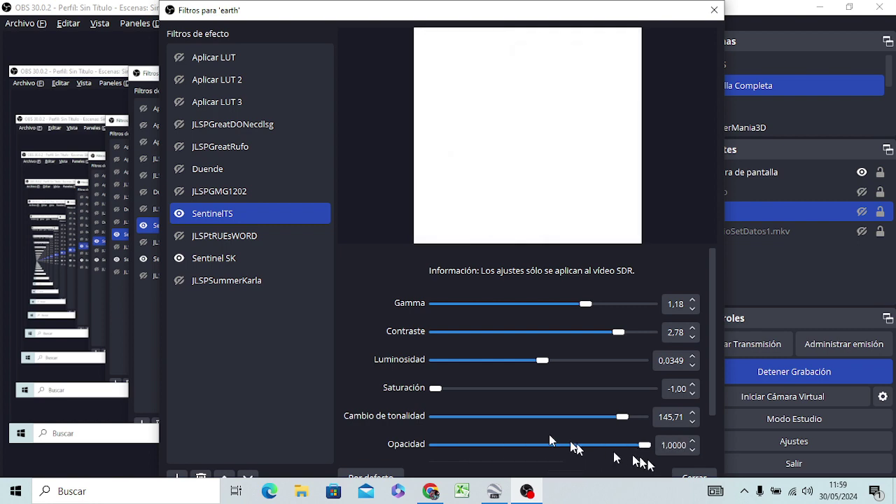
# Disable the SentinelTS filter and try the JLSPGMG1202 LUT, leaving it switched off as well
pyautogui.keyDown('ctrl'); pyautogui.click(179, 199); pyautogui.keyUp('ctrl')
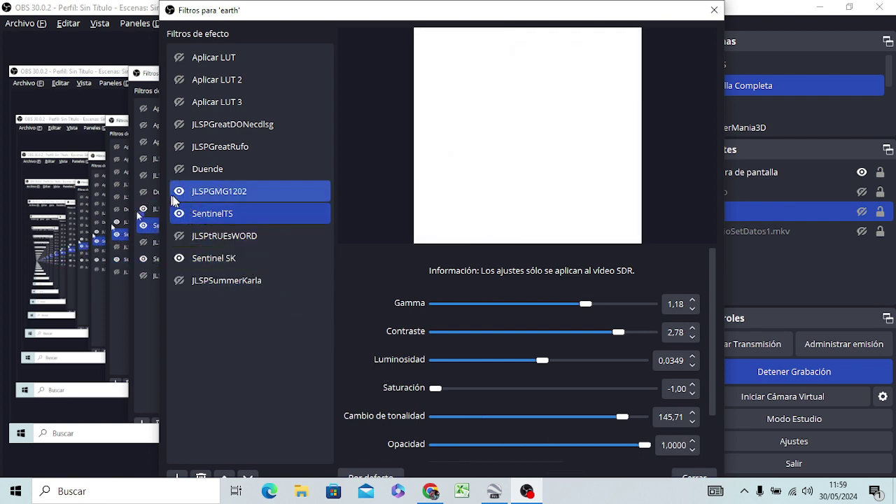
pyautogui.click(182, 212)
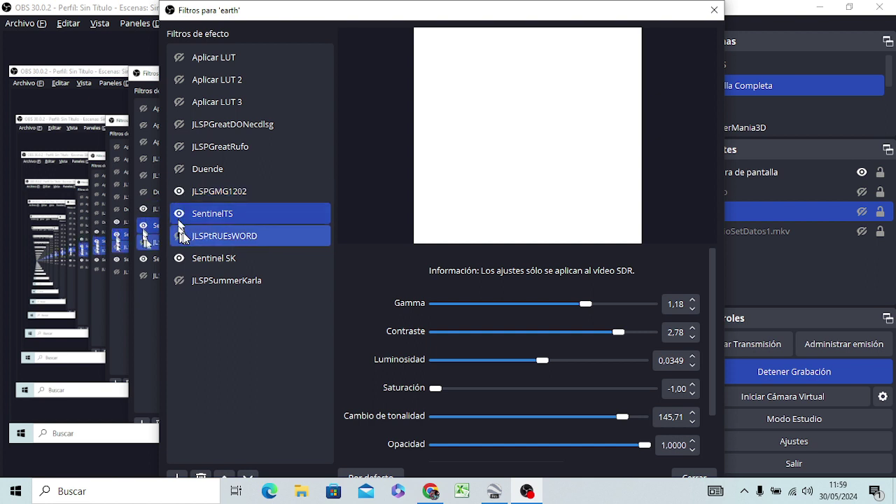
pyautogui.click(178, 213)
pyautogui.click(203, 191)
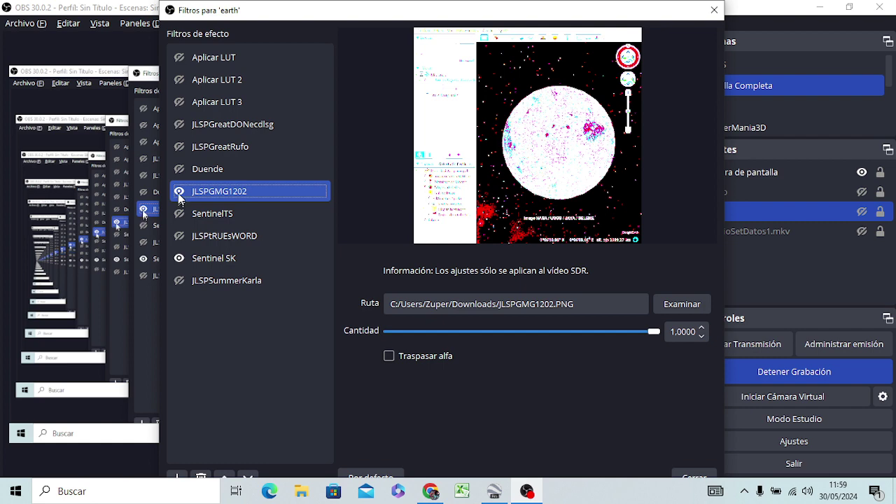
pyautogui.click(179, 192)
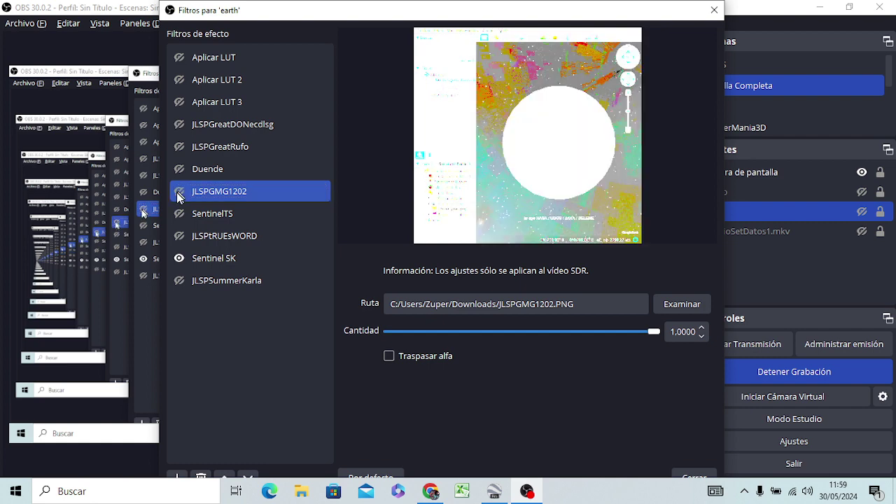
# Compare the preview with JLSPtRUEsWORD on and off, and enable JLSPSummerKarla, keeping SentinelTS disabled
pyautogui.click(175, 239)
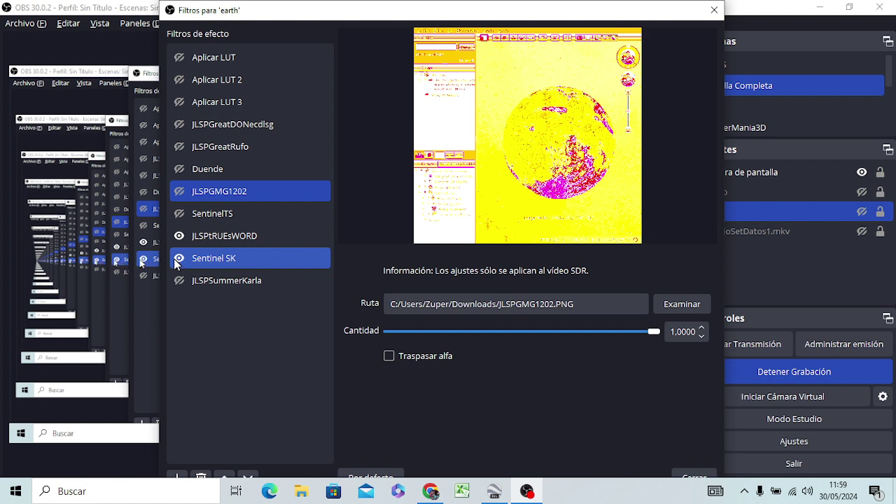
pyautogui.click(177, 241)
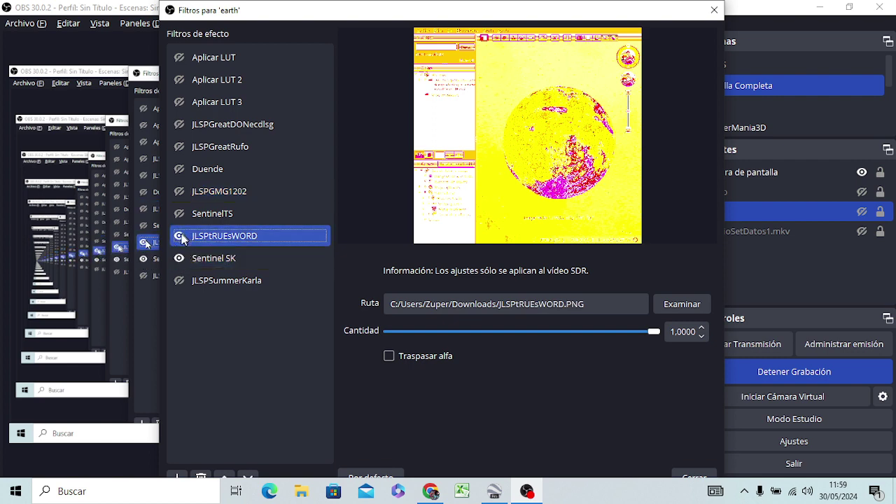
pyautogui.click(180, 238)
pyautogui.click(179, 282)
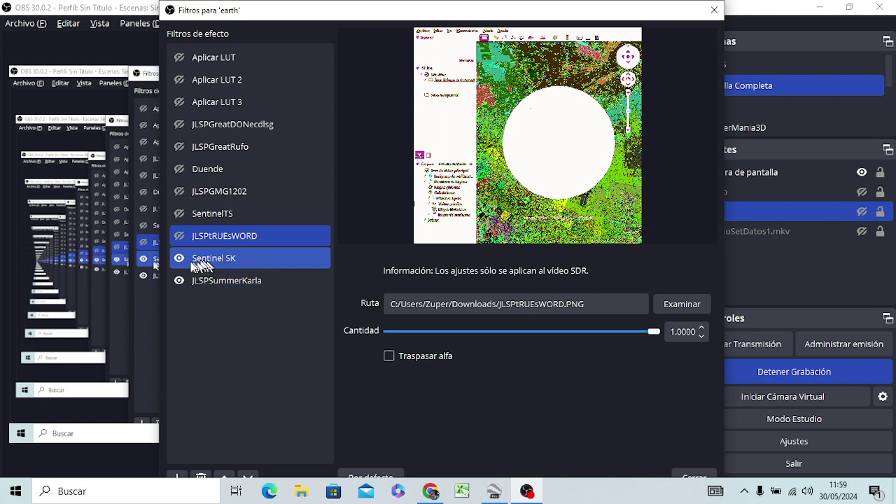
pyautogui.click(179, 215)
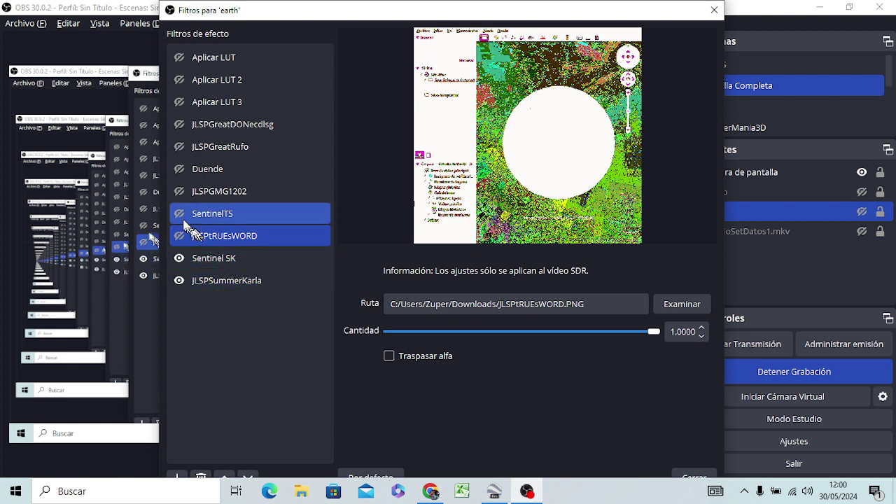
pyautogui.click(179, 215)
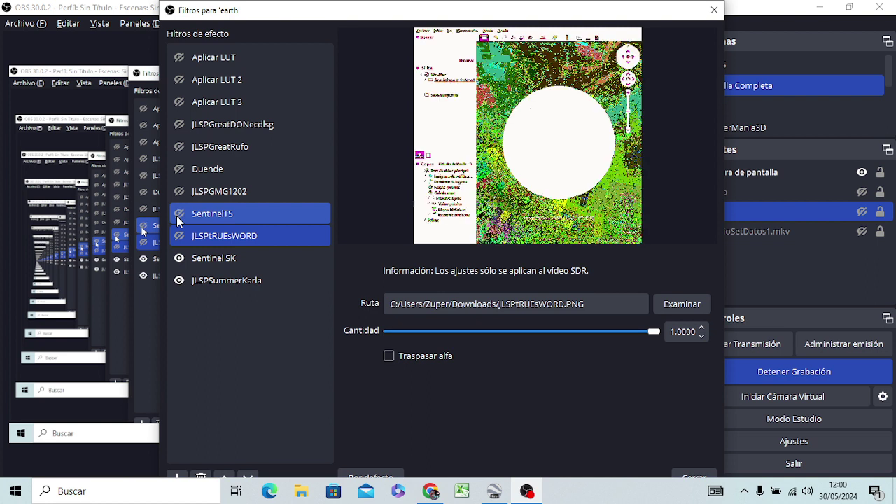
# Set the Sentinel SK filter's gamma to -0.05, contrast to 0.16 and luminosity to 0.0349
pyautogui.click(205, 263)
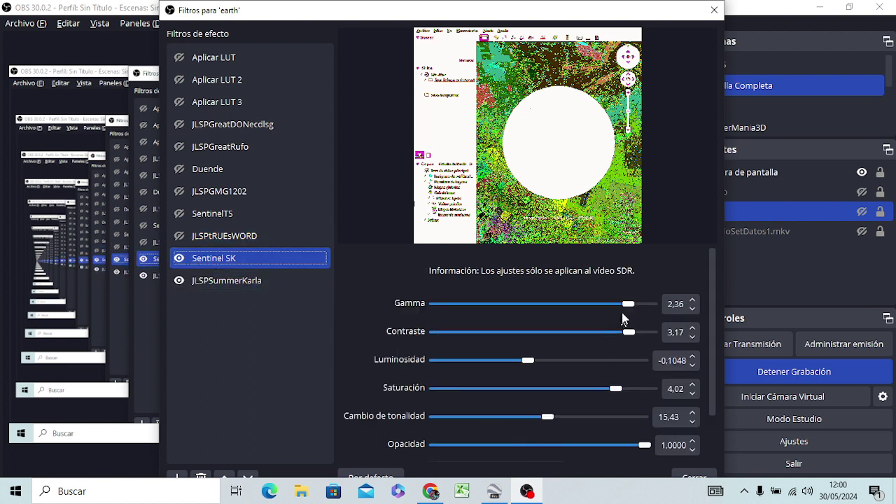
pyautogui.moveTo(627, 310); pyautogui.dragTo(537, 317)
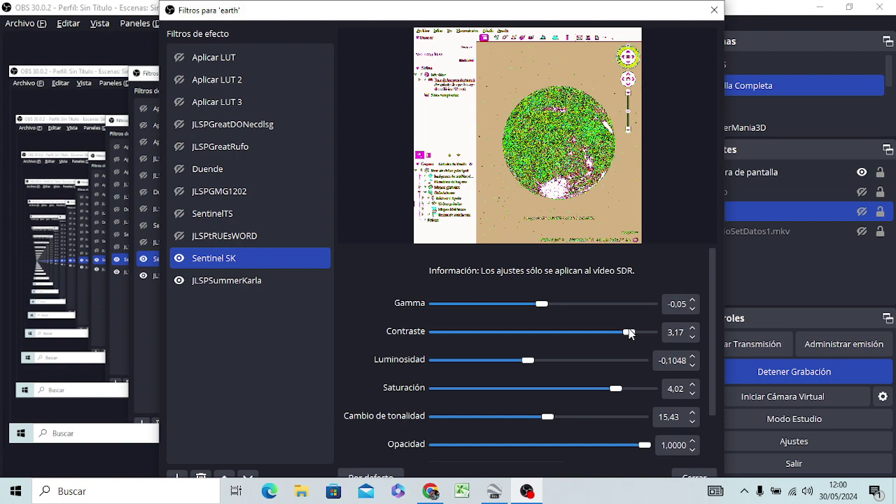
pyautogui.moveTo(627, 335); pyautogui.dragTo(543, 366)
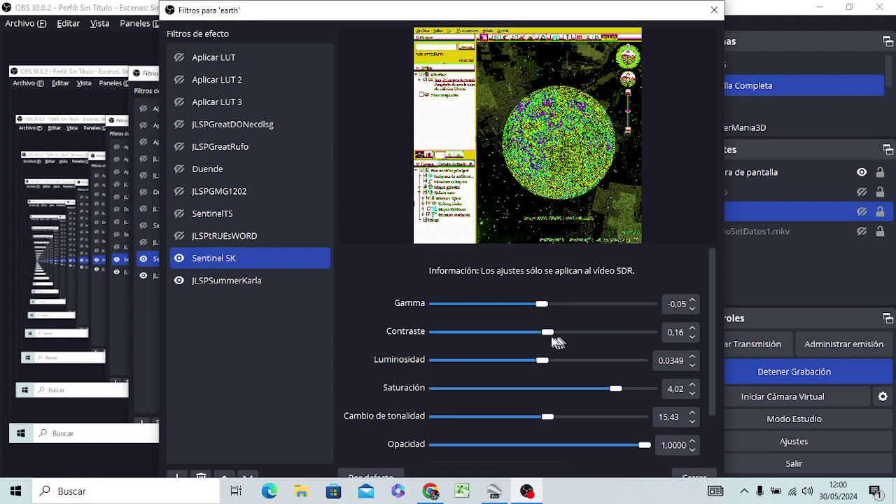
# Set the Sentinel SK filter's contrast to 1.23, saturation to 5.00, hue shift to -40.57 and gamma to 0.28
pyautogui.moveTo(550, 331); pyautogui.dragTo(580, 340)
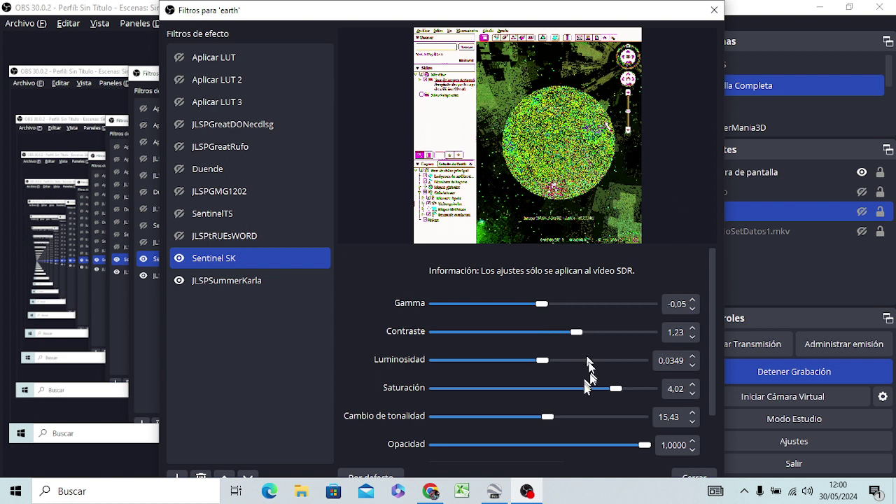
pyautogui.moveTo(617, 394); pyautogui.dragTo(670, 382)
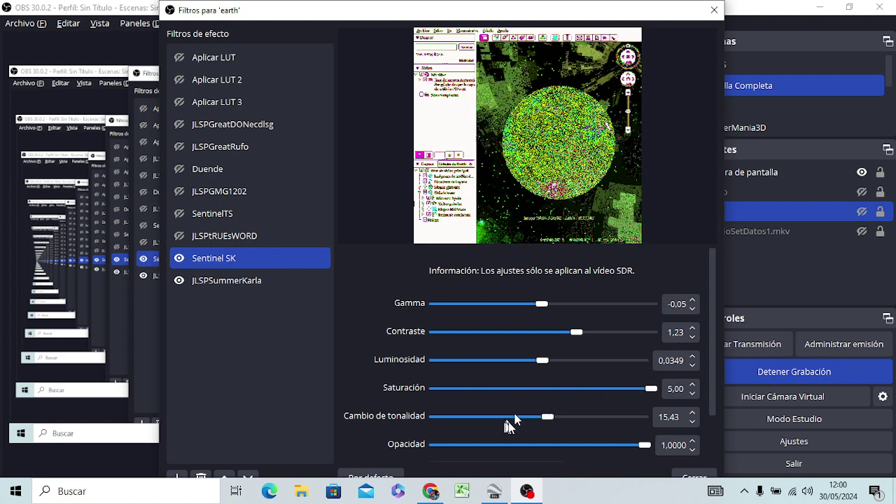
pyautogui.moveTo(547, 420); pyautogui.dragTo(518, 412)
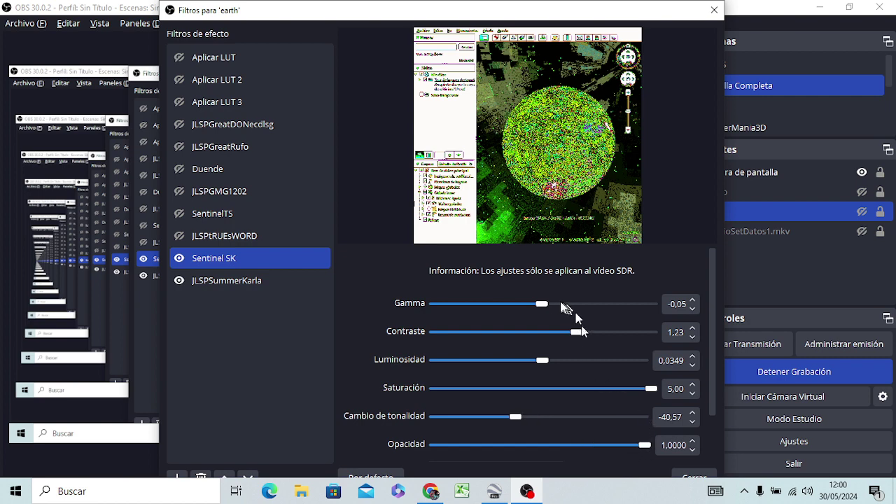
pyautogui.moveTo(544, 309); pyautogui.dragTo(553, 310)
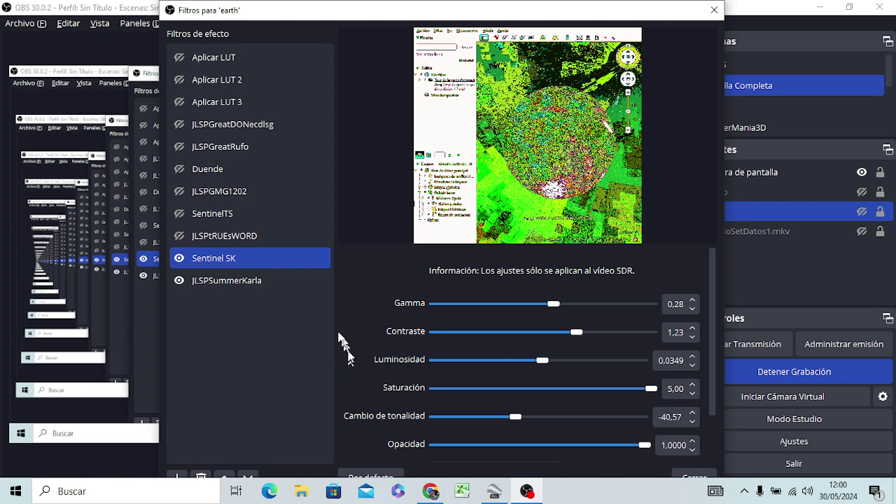
# Compare the preview with the Sentinel SK filter off and on, leave it enabled and close the filters window
pyautogui.click(179, 259)
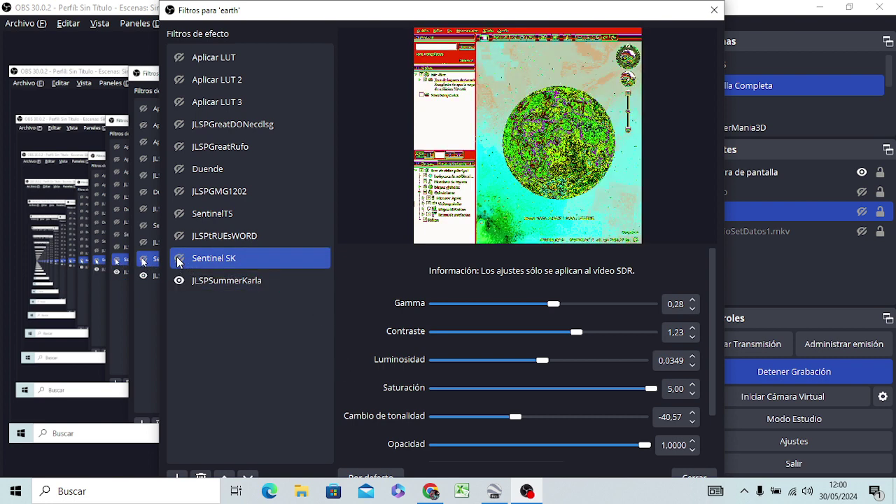
pyautogui.click(179, 259)
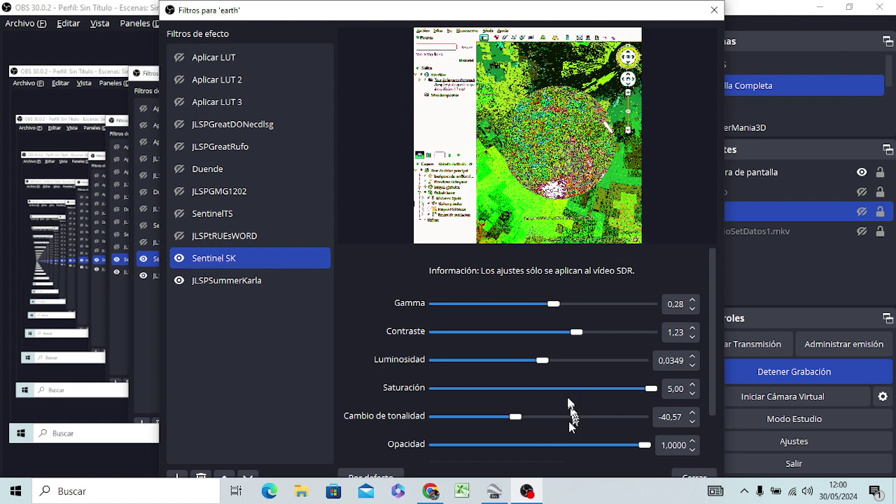
pyautogui.click(688, 477)
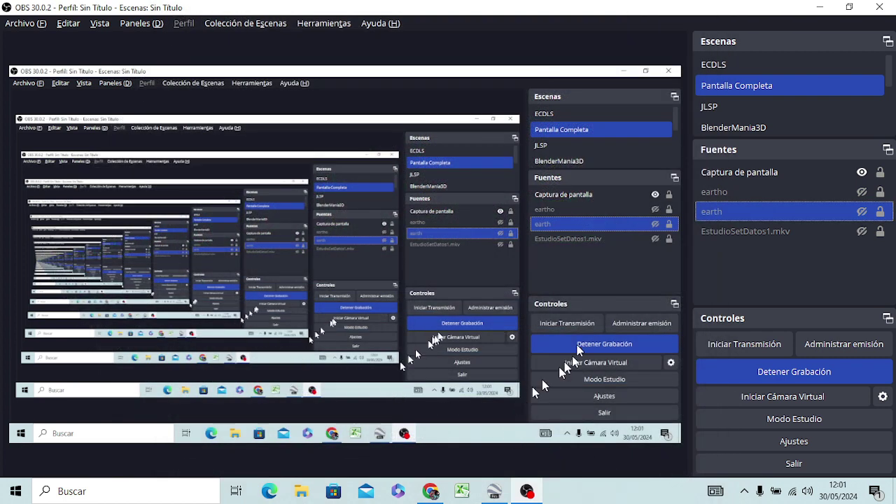
# Make the eartho and earth sources visible and hide the Captura de pantalla source in the Pantalla Completa scene
pyautogui.moveTo(840, 211); pyautogui.dragTo(861, 193)
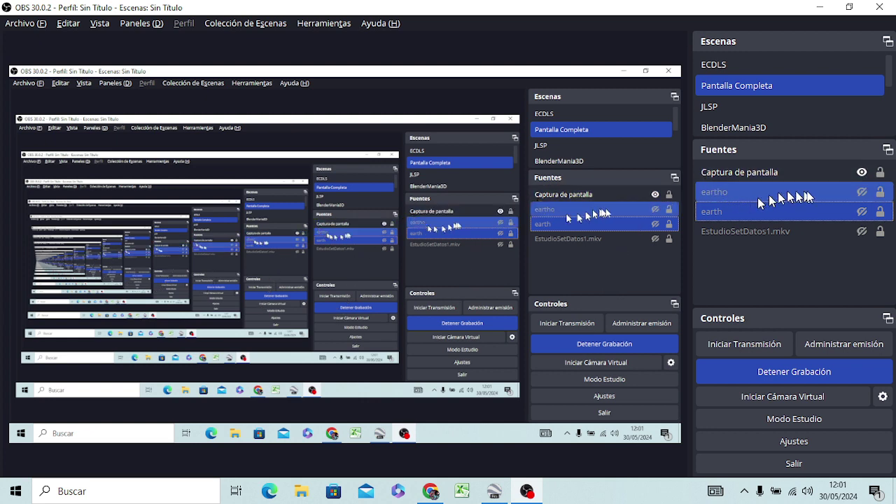
pyautogui.click(863, 192)
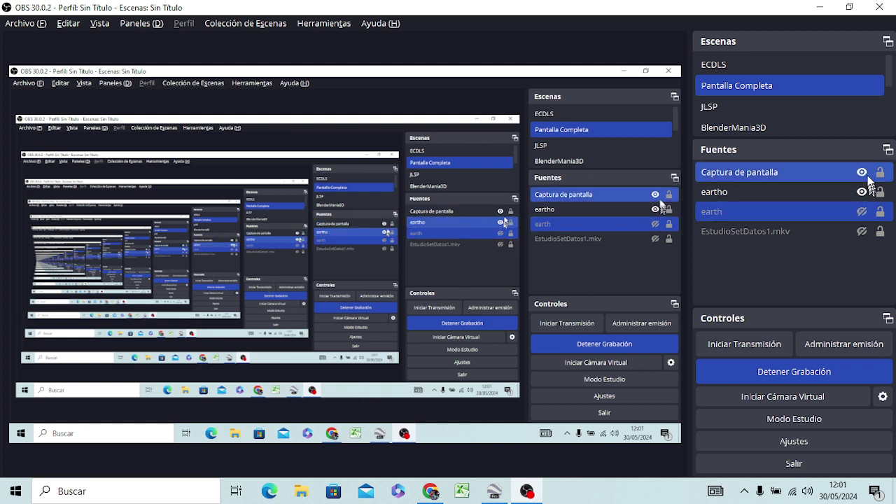
pyautogui.click(861, 211)
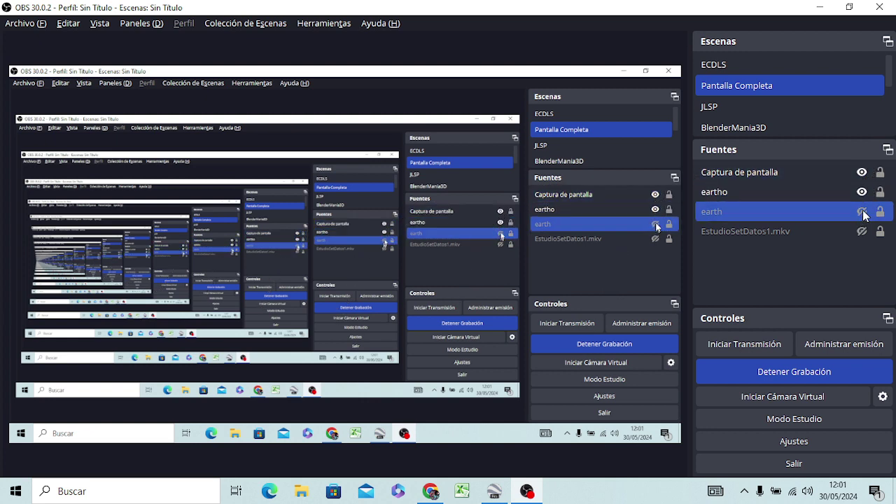
pyautogui.click(862, 173)
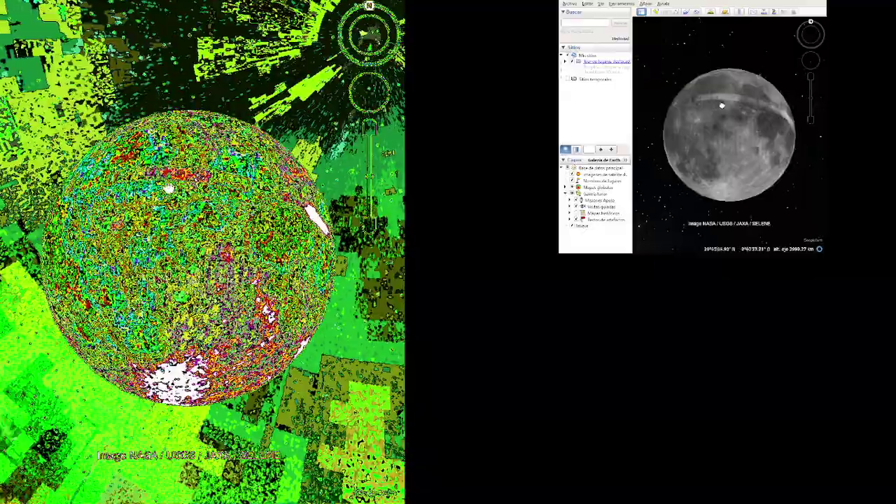
# In Google Earth, rotate the Moon to the bright image strip and zoom in on Lambert crater to examine it through the filters
pyautogui.moveTo(716, 94); pyautogui.dragTo(729, 134)
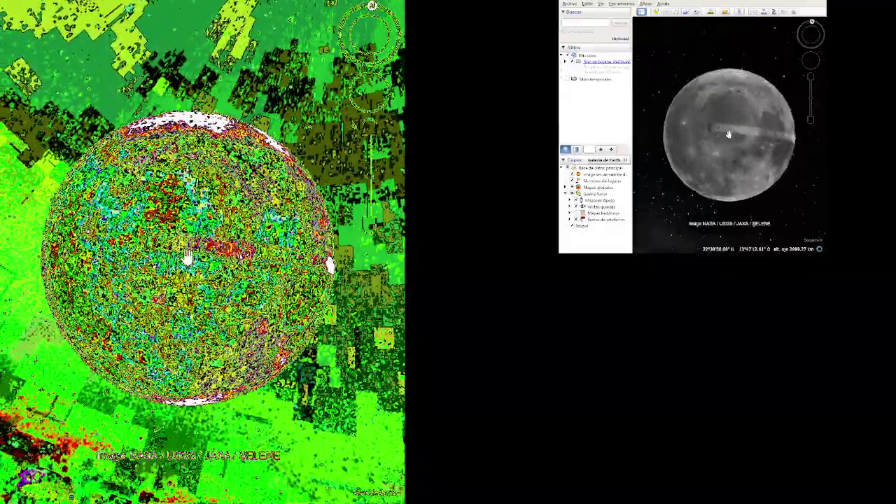
pyautogui.scroll(5, 728, 134)
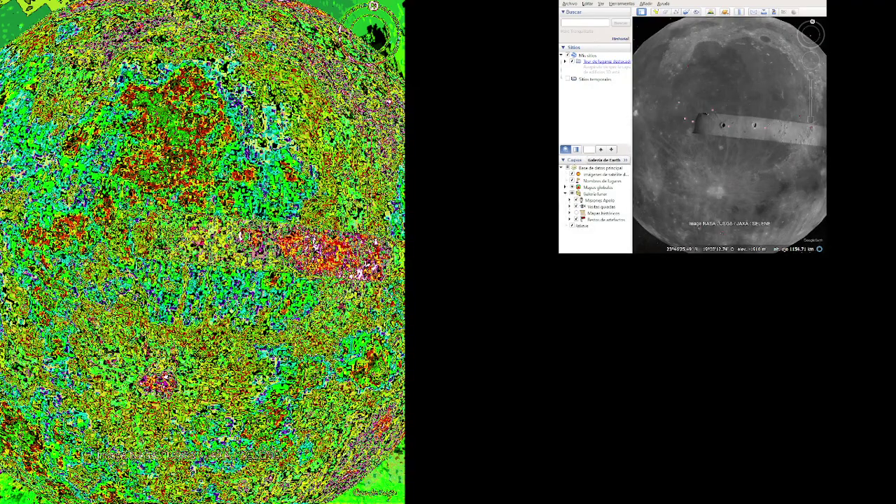
pyautogui.scroll(3, 703, 126)
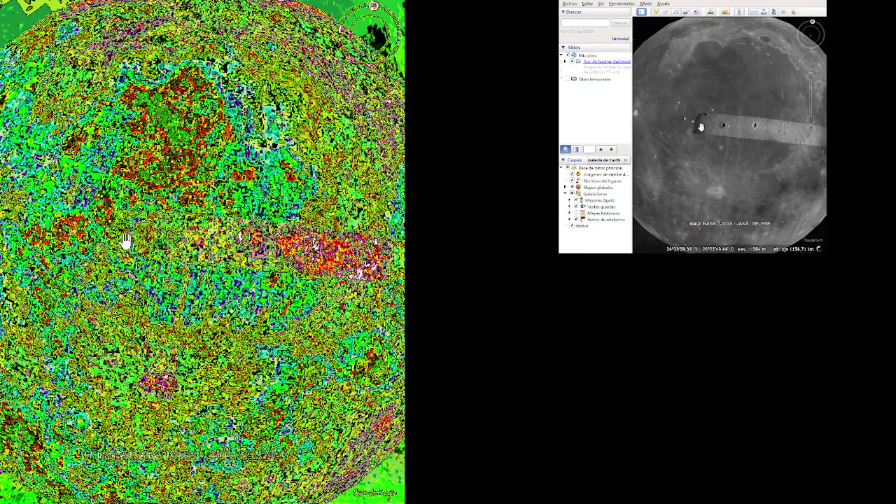
pyautogui.scroll(3, 717, 127)
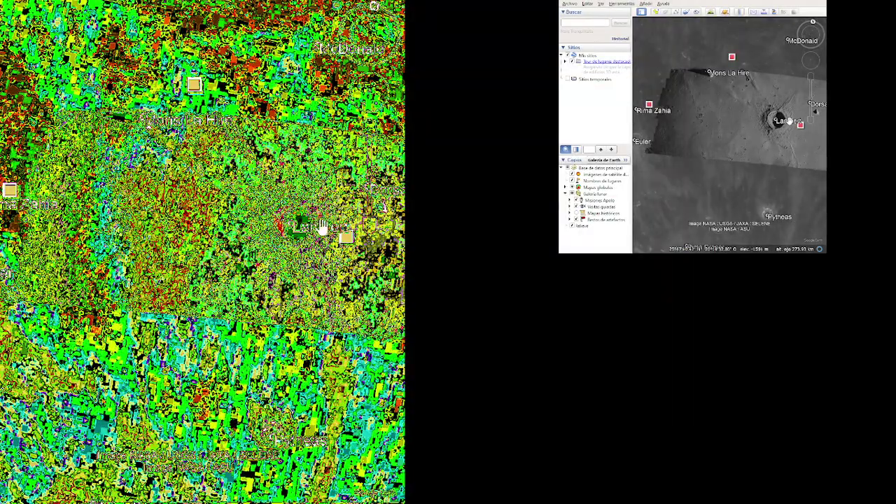
pyautogui.scroll(3, 791, 121)
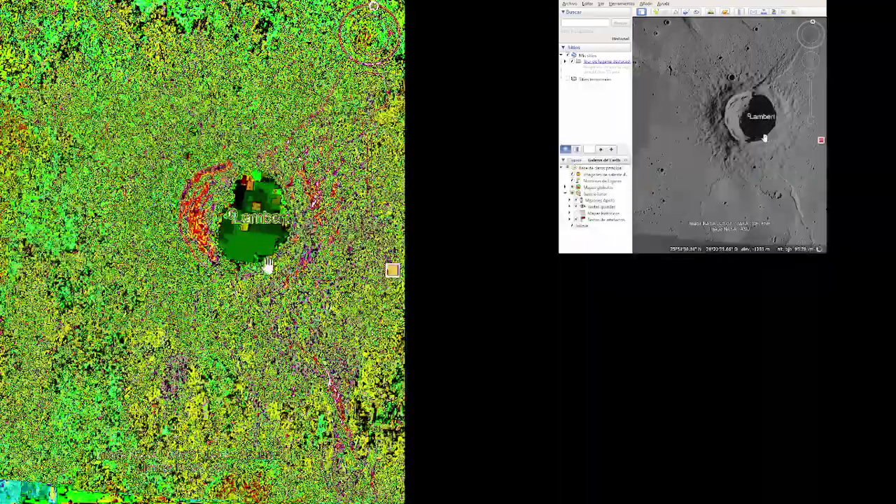
pyautogui.moveTo(757, 126); pyautogui.dragTo(702, 140)
pyautogui.scroll(3, 709, 139)
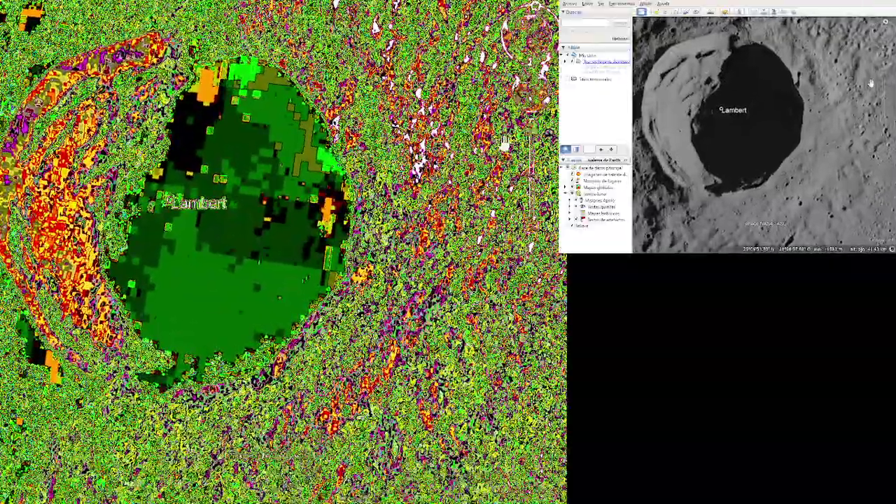
# Examine the dark shadowed interior of Lambert crater at close range through the colour filters
pyautogui.moveTo(771, 113); pyautogui.dragTo(814, 130)
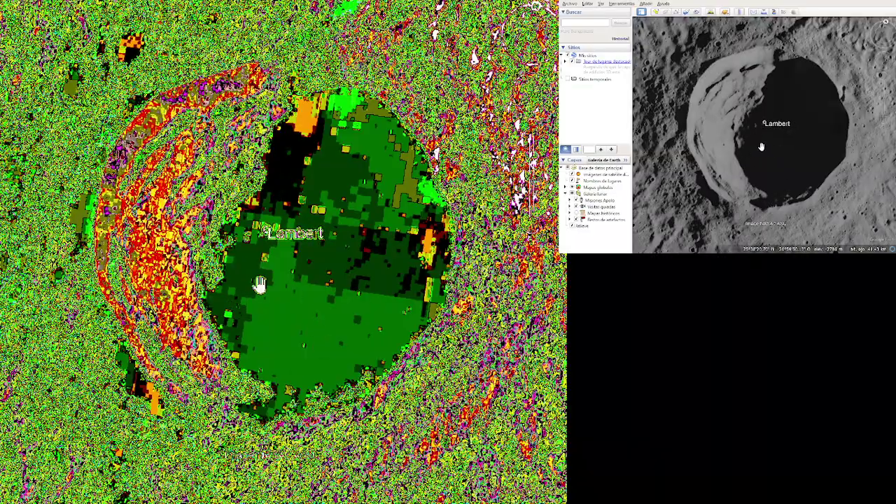
pyautogui.scroll(3, 770, 144)
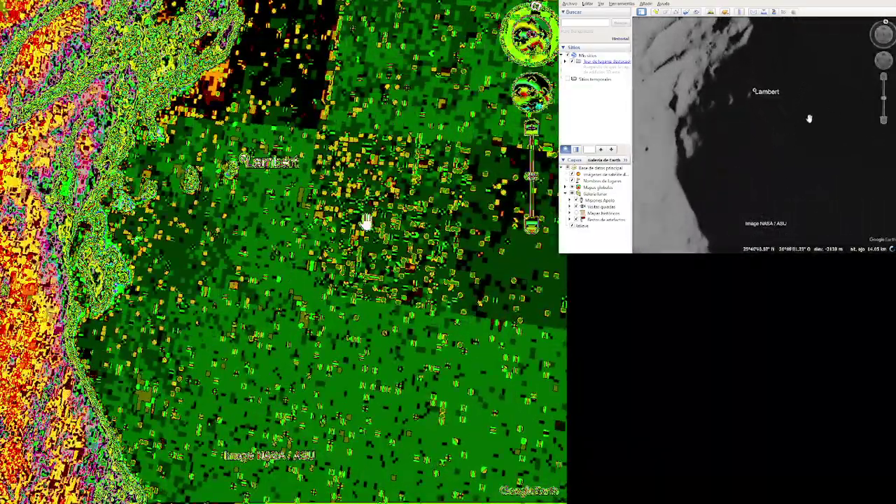
pyautogui.moveTo(796, 156); pyautogui.dragTo(724, 112)
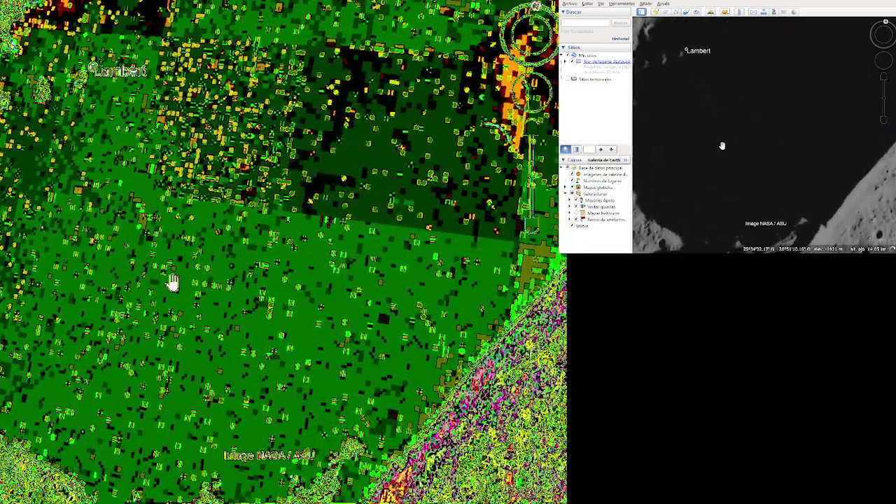
pyautogui.scroll(3, 725, 143)
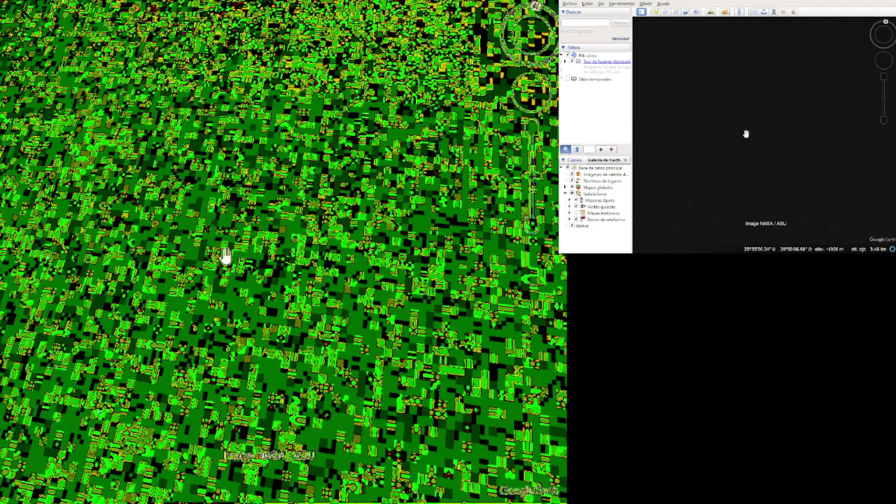
pyautogui.scroll(3, 751, 133)
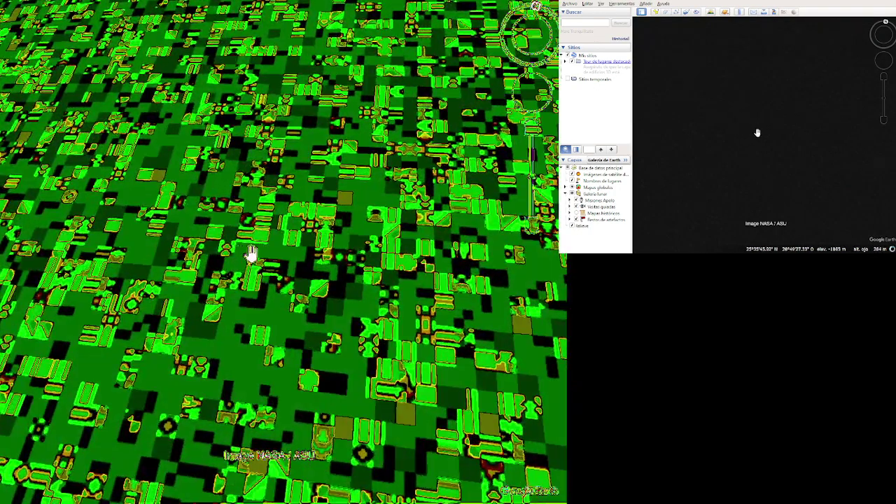